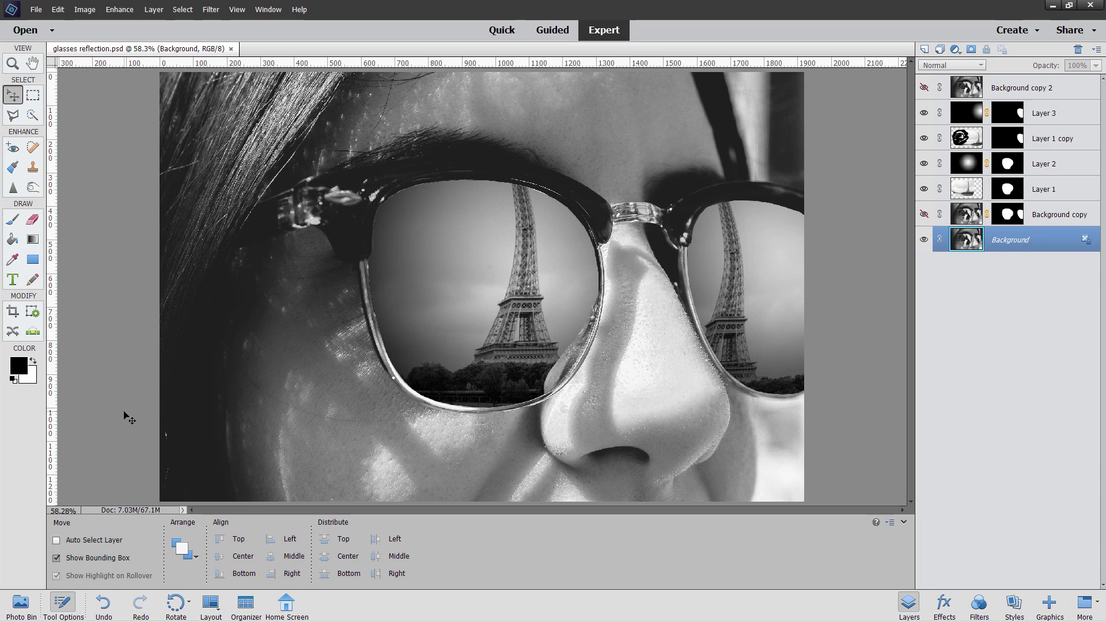
# Open the recently edited glasses-5862127_1920.jpg photo and dock it as a tab.
pyautogui.click(35, 10)
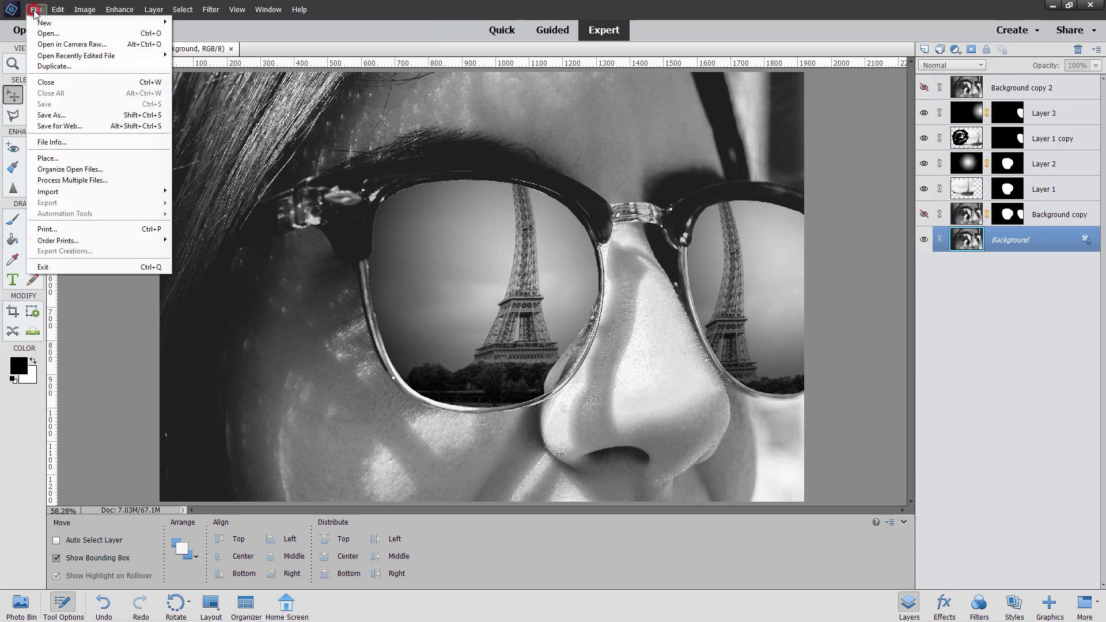
pyautogui.moveTo(74, 55)
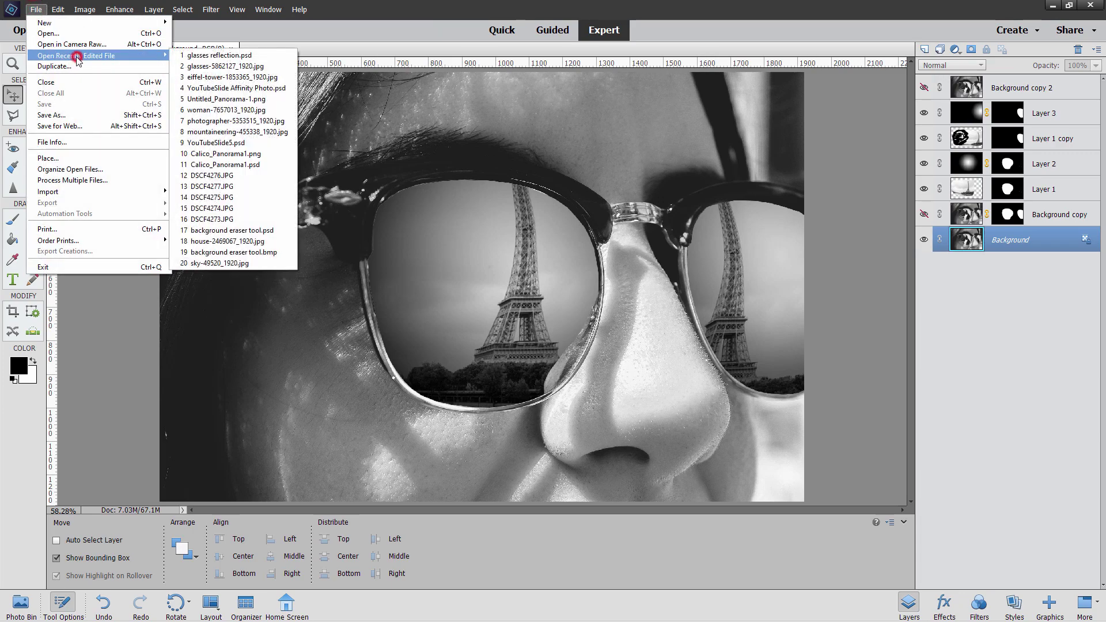
pyautogui.click(193, 66)
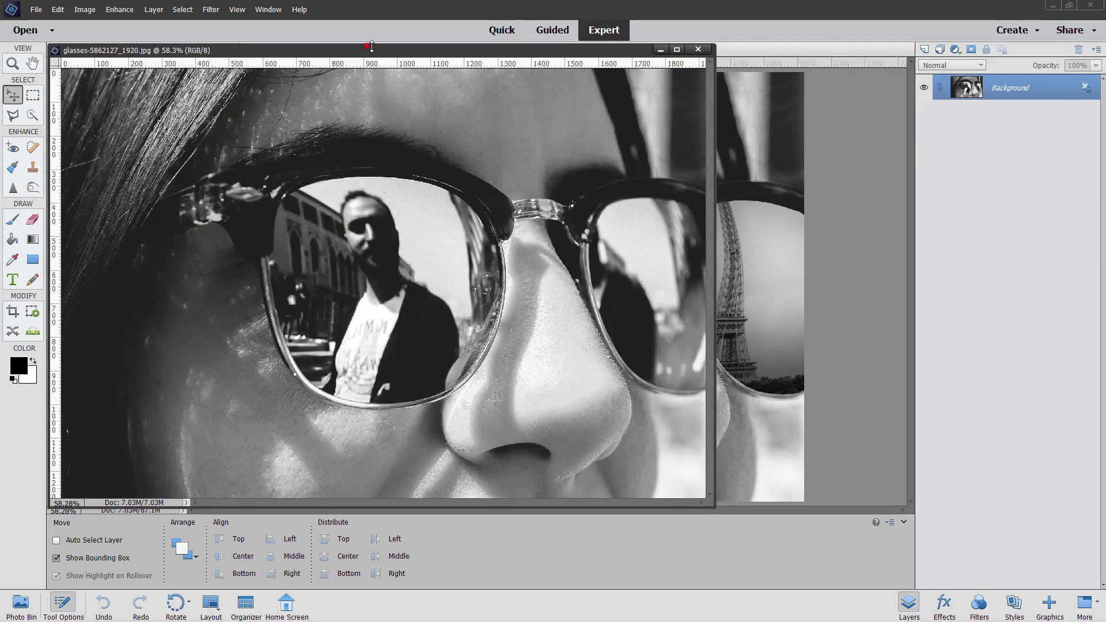
pyautogui.moveTo(371, 46); pyautogui.dragTo(365, 44)
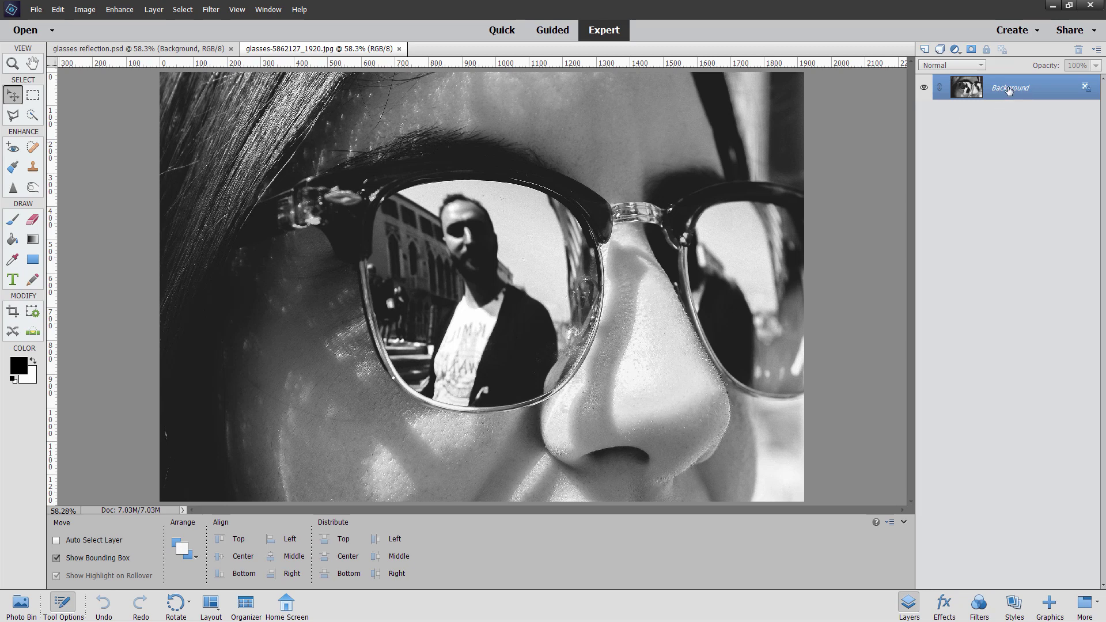
# Duplicate the Background layer as Background copy and hide the original Background.
pyautogui.rightClick(1008, 93)
pyautogui.click(1028, 117)
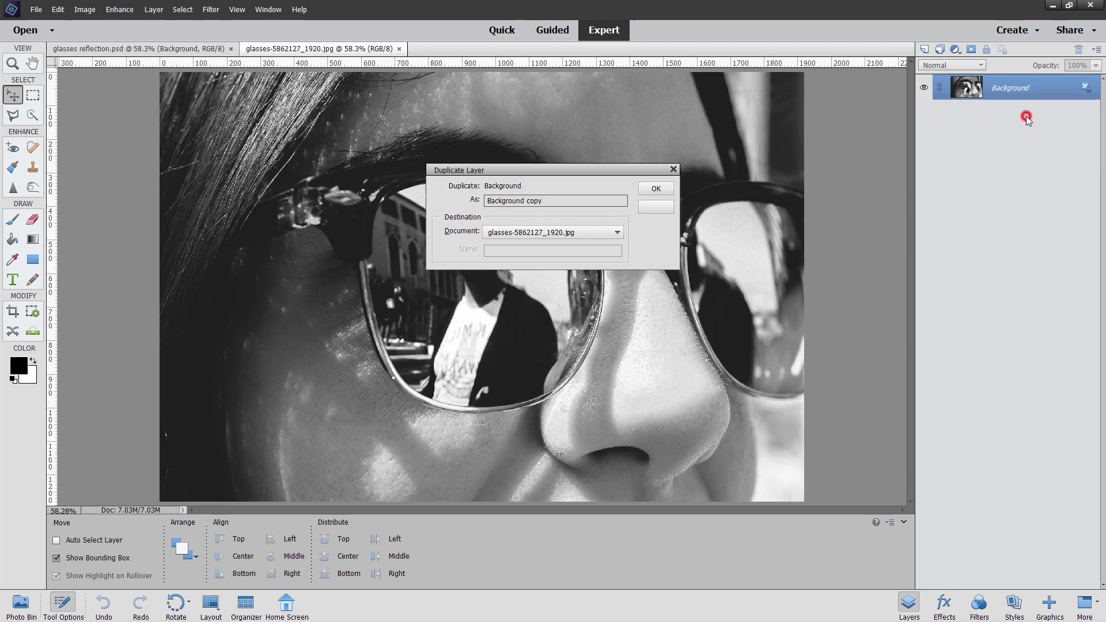
pyautogui.click(661, 186)
pyautogui.click(924, 113)
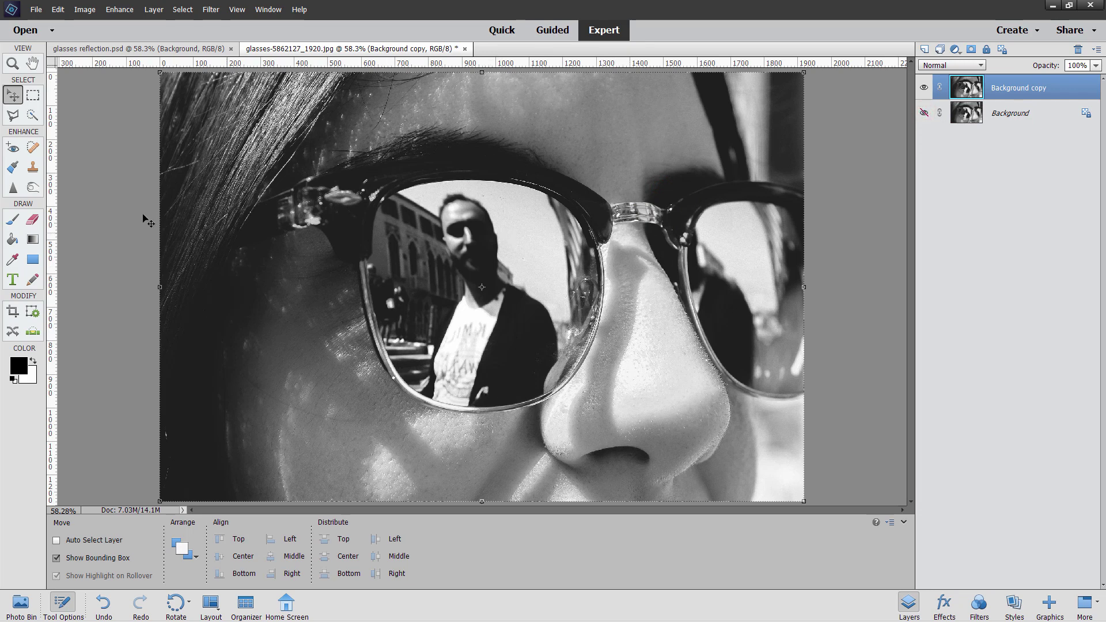
# Zoom to 200% and back to 100%, scroll to the left lens, and pick the Polygonal Lasso.
pyautogui.click(12, 63)
pyautogui.click(482, 271)
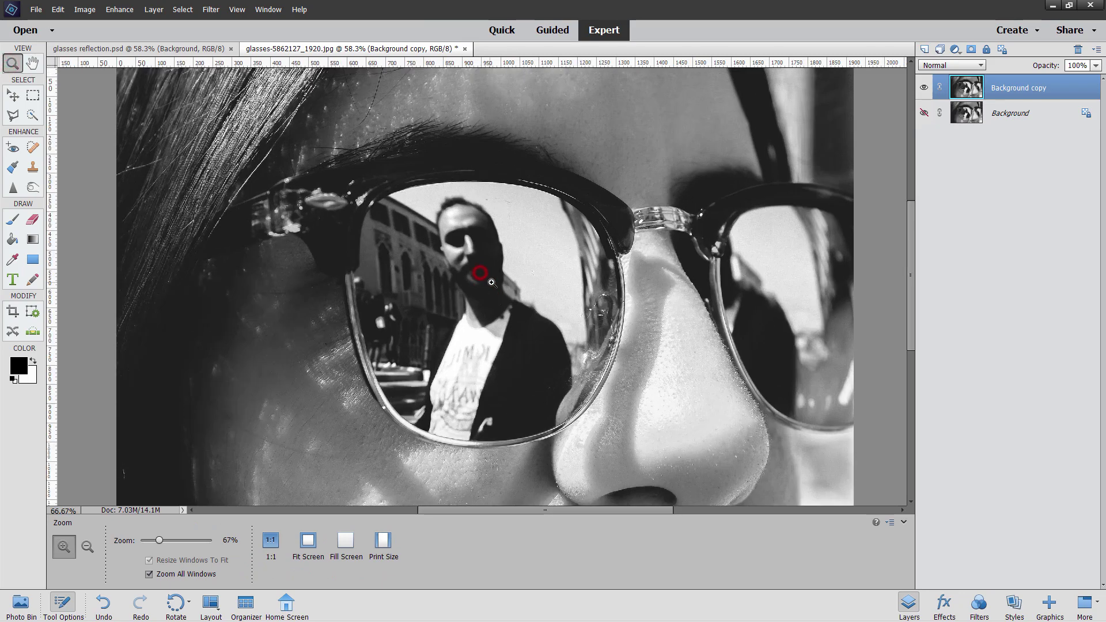
pyautogui.click(497, 296)
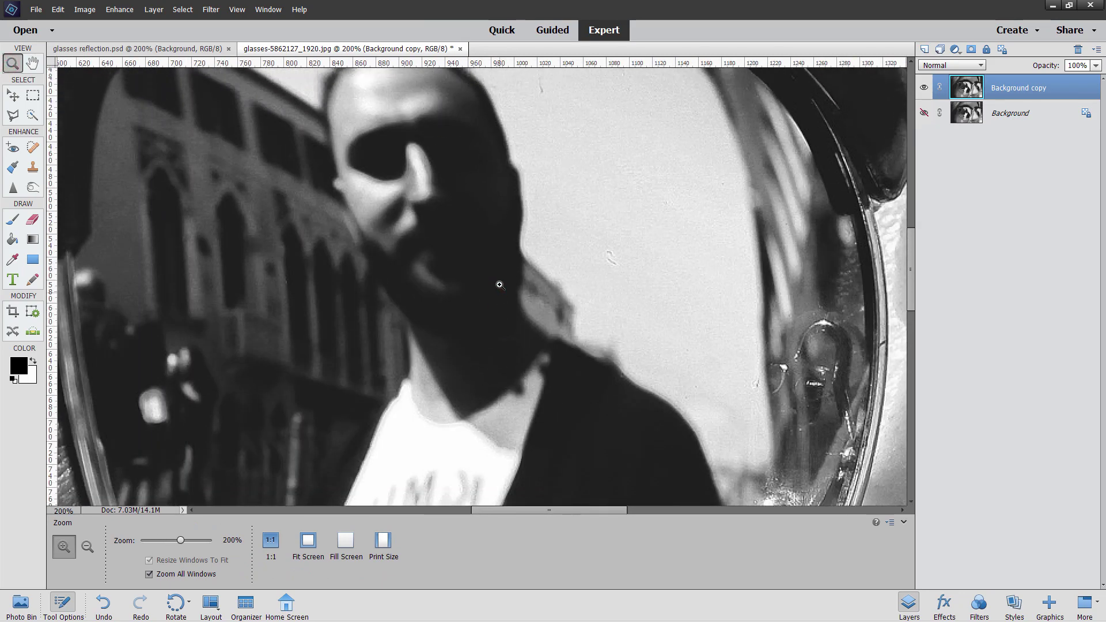
pyautogui.keyDown('alt'); pyautogui.click(487, 295); pyautogui.keyUp('alt')
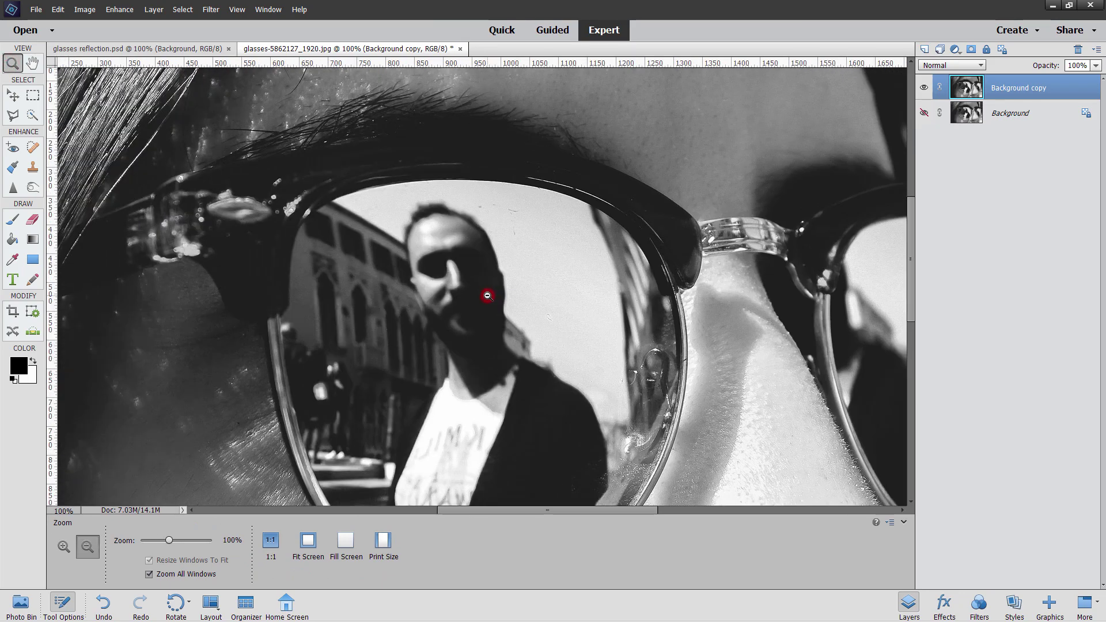
pyautogui.scroll(-1, 443, 287)
pyautogui.scroll(-1, 443, 287)
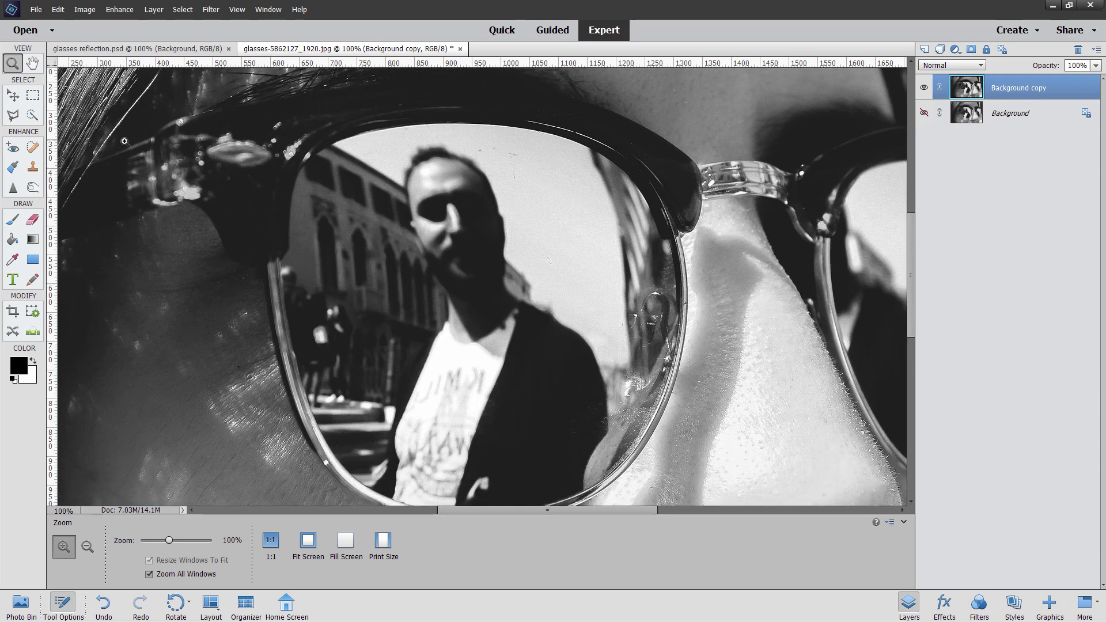
pyautogui.click(18, 116)
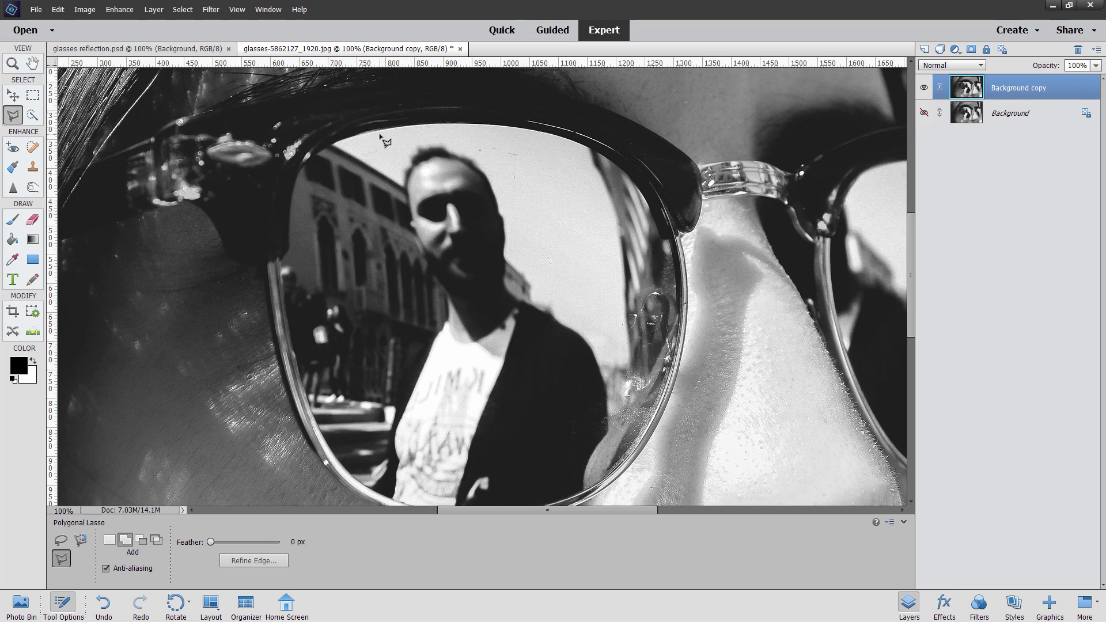
# Trace the left lens rim with Polygonal Lasso points down its outer side toward the bottom.
pyautogui.click(334, 143)
pyautogui.click(318, 154)
pyautogui.click(309, 160)
pyautogui.click(294, 188)
pyautogui.click(292, 198)
pyautogui.click(290, 210)
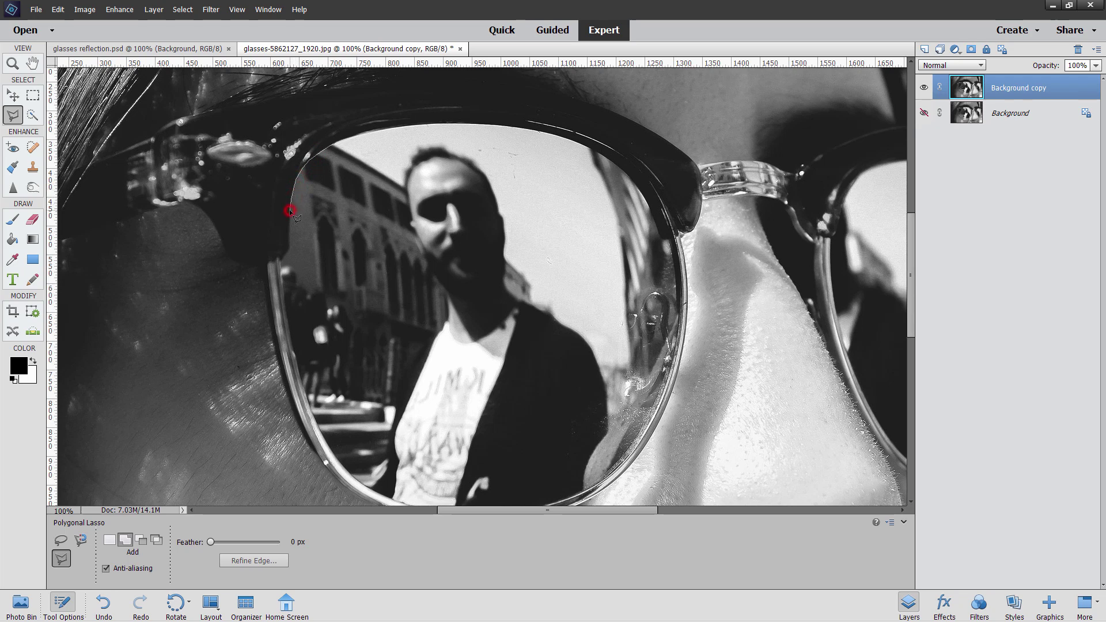
pyautogui.click(289, 249)
pyautogui.click(284, 258)
pyautogui.click(285, 308)
pyautogui.click(294, 357)
pyautogui.click(300, 373)
pyautogui.click(310, 406)
pyautogui.click(317, 426)
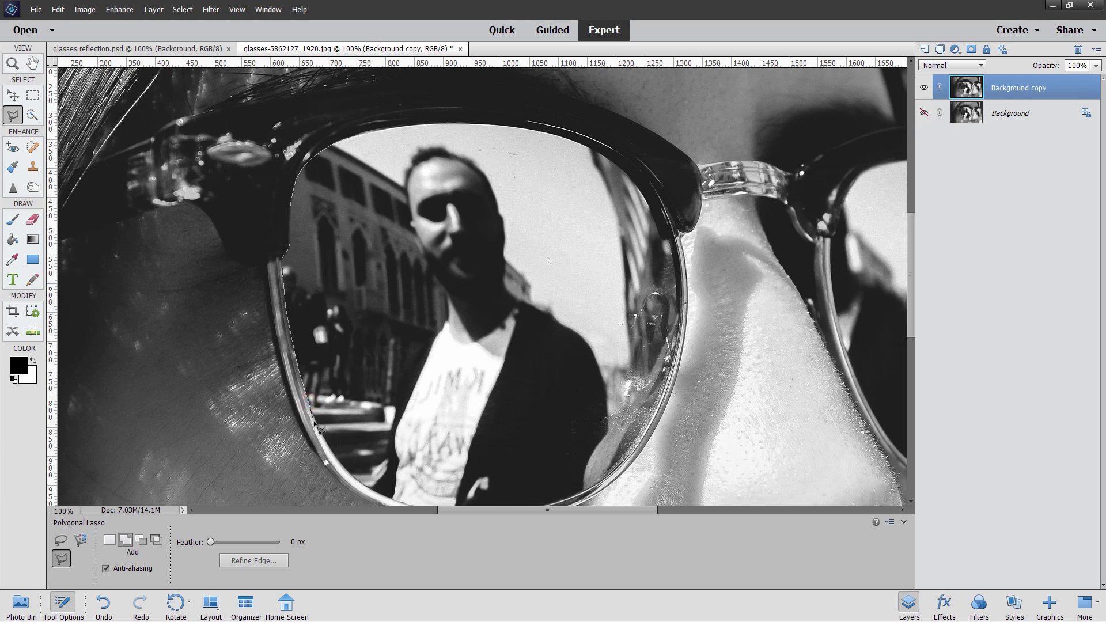
pyautogui.click(331, 458)
pyautogui.click(354, 478)
# Pan down with Space and continue the outline rightward along the lens bottom.
pyautogui.press('space')
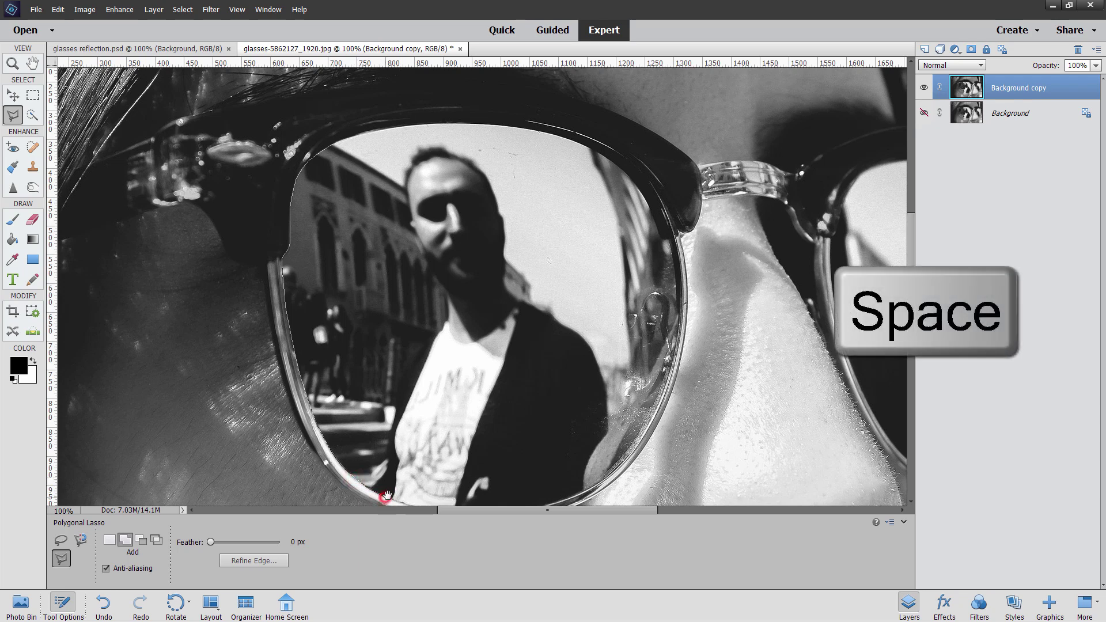
pyautogui.moveTo(392, 449); pyautogui.dragTo(373, 363)
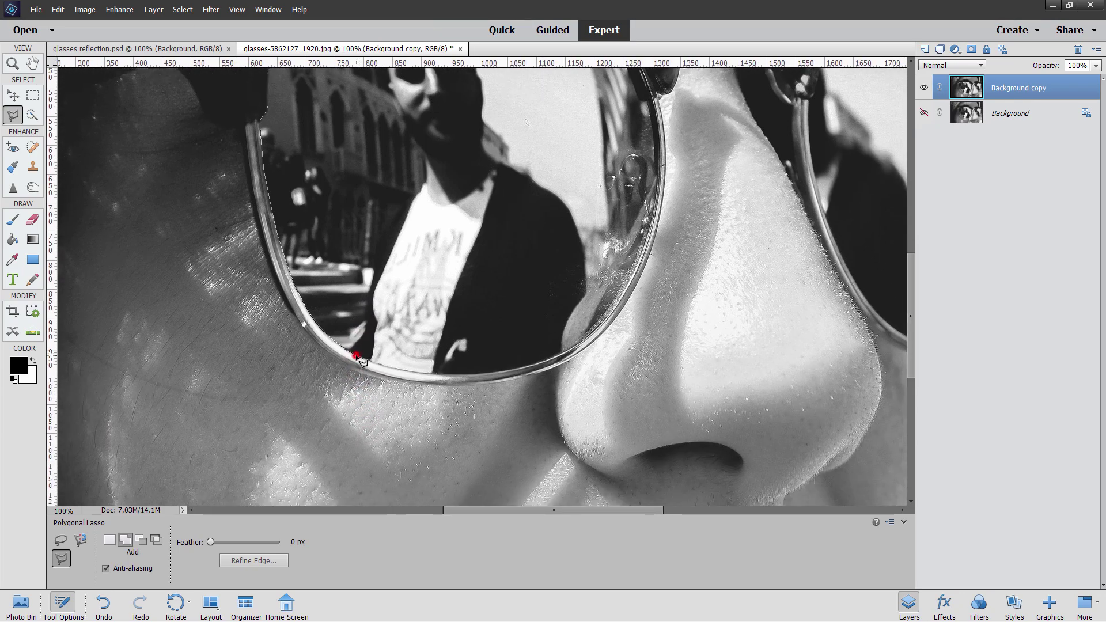
pyautogui.click(377, 365)
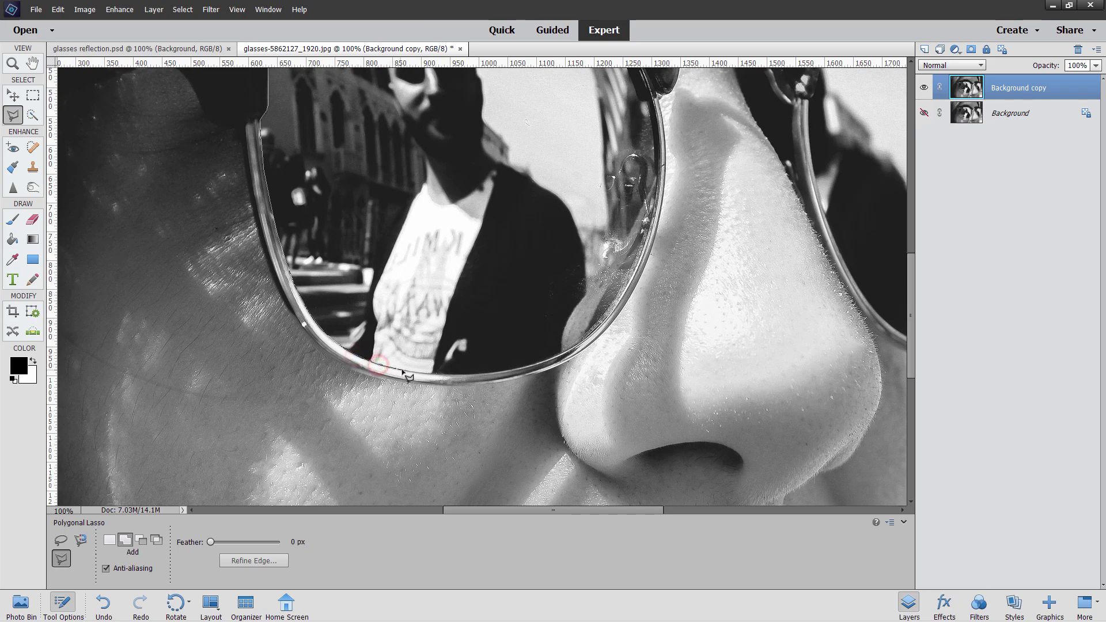
pyautogui.click(403, 368)
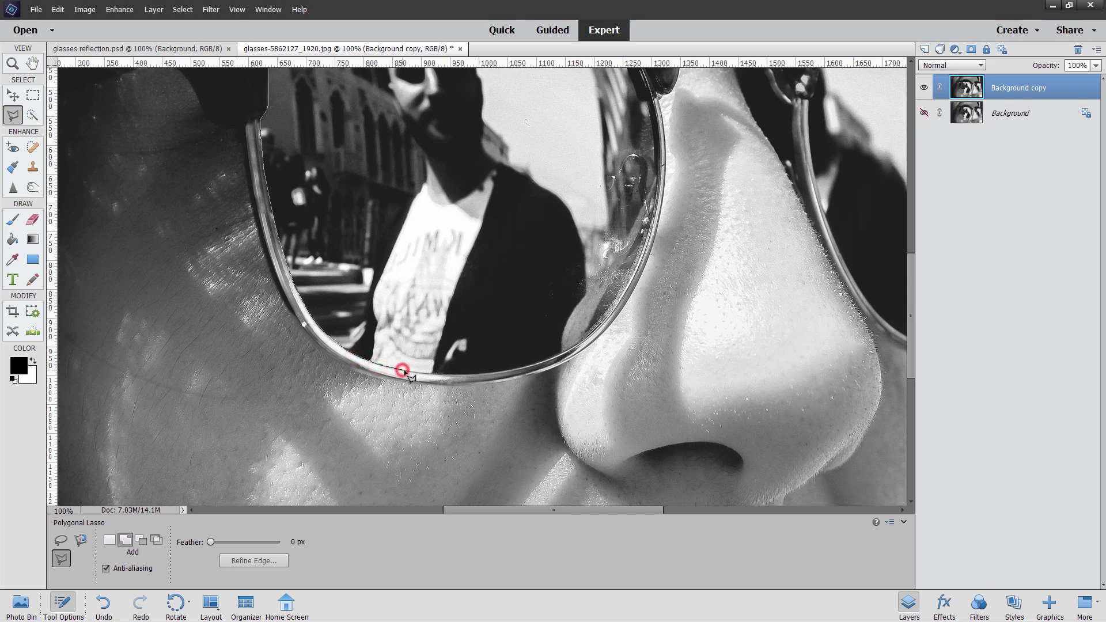
pyautogui.click(454, 375)
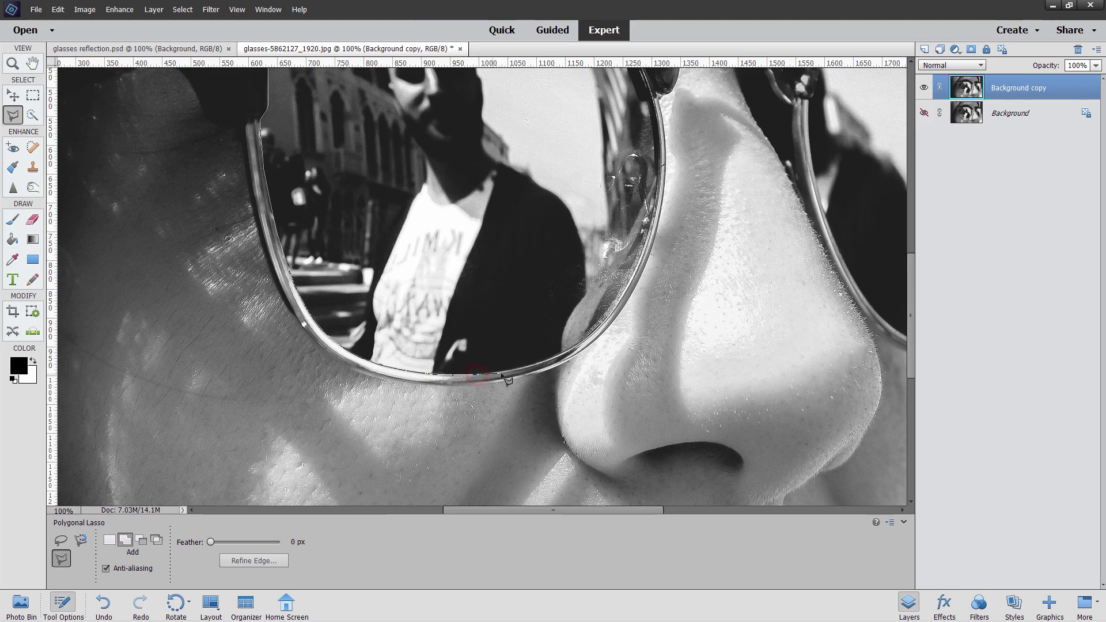
pyautogui.click(526, 370)
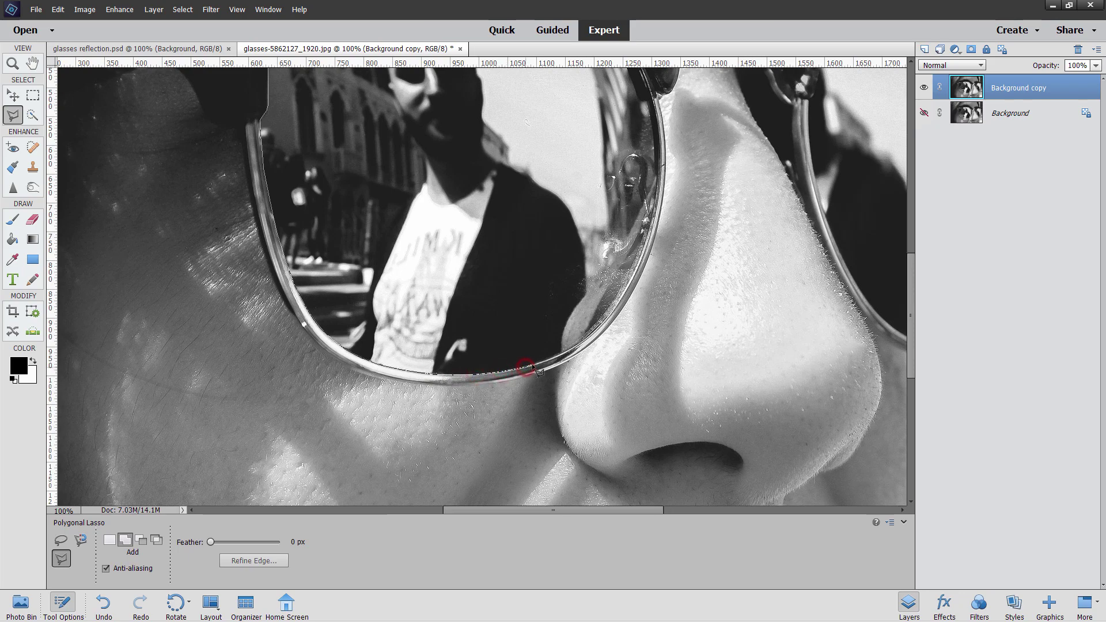
# Continue the outline up the nose-side rim to the upper right corner.
pyautogui.click(565, 355)
pyautogui.click(561, 344)
pyautogui.click(562, 338)
pyautogui.click(571, 314)
pyautogui.click(618, 255)
pyautogui.click(654, 185)
pyautogui.click(653, 145)
pyautogui.click(647, 110)
# Pan up and add outline points leftward along the upper right of the top rim.
pyautogui.moveTo(647, 109); pyautogui.dragTo(588, 345)
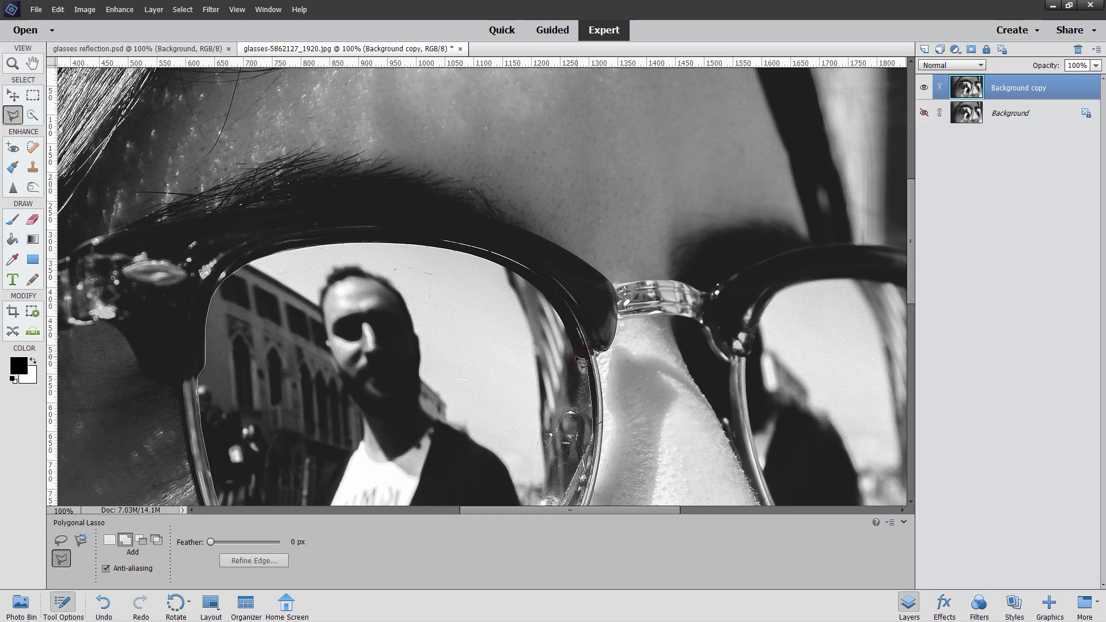
pyautogui.click(577, 348)
pyautogui.click(564, 328)
pyautogui.click(559, 314)
pyautogui.click(552, 305)
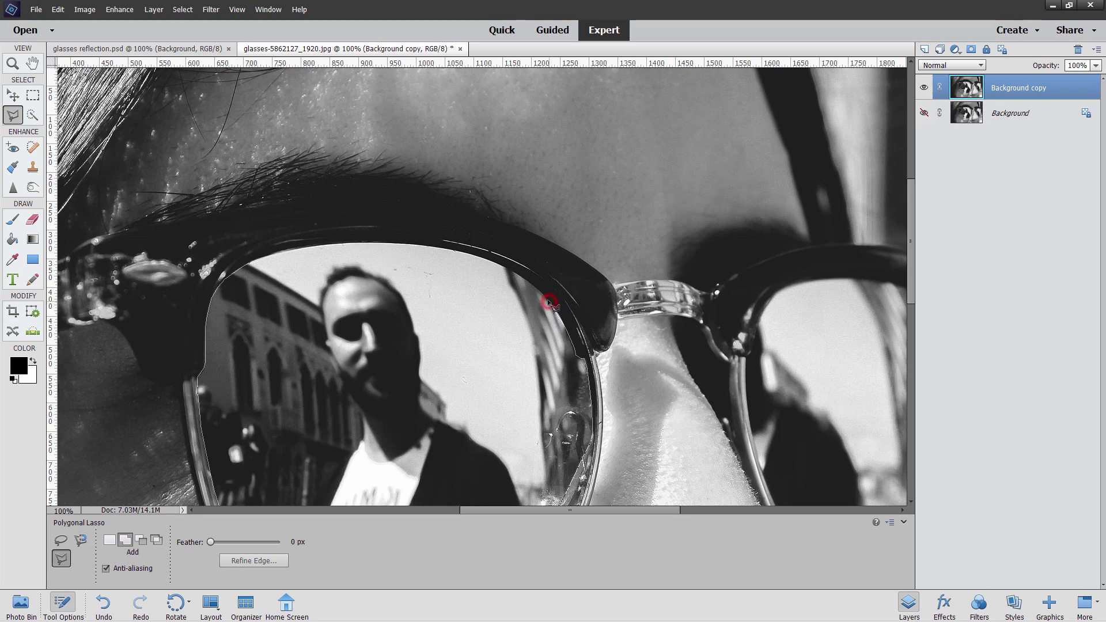
pyautogui.click(486, 258)
pyautogui.click(415, 246)
# Finish the top rim to the upper left and close the selection at the start point.
pyautogui.click(362, 243)
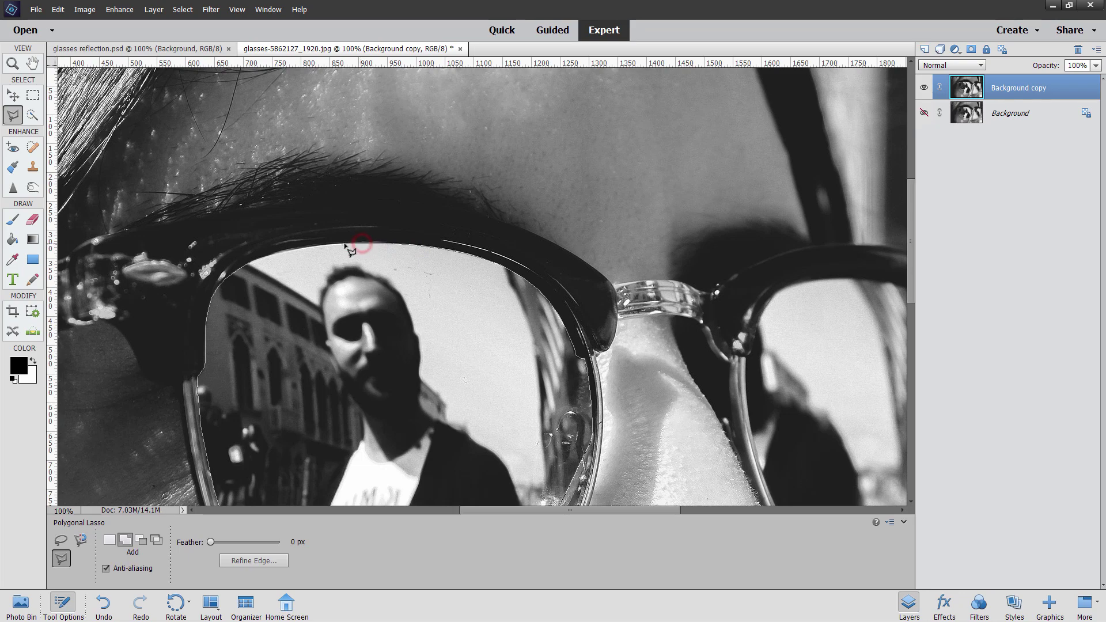
pyautogui.click(344, 242)
pyautogui.click(316, 248)
pyautogui.click(299, 249)
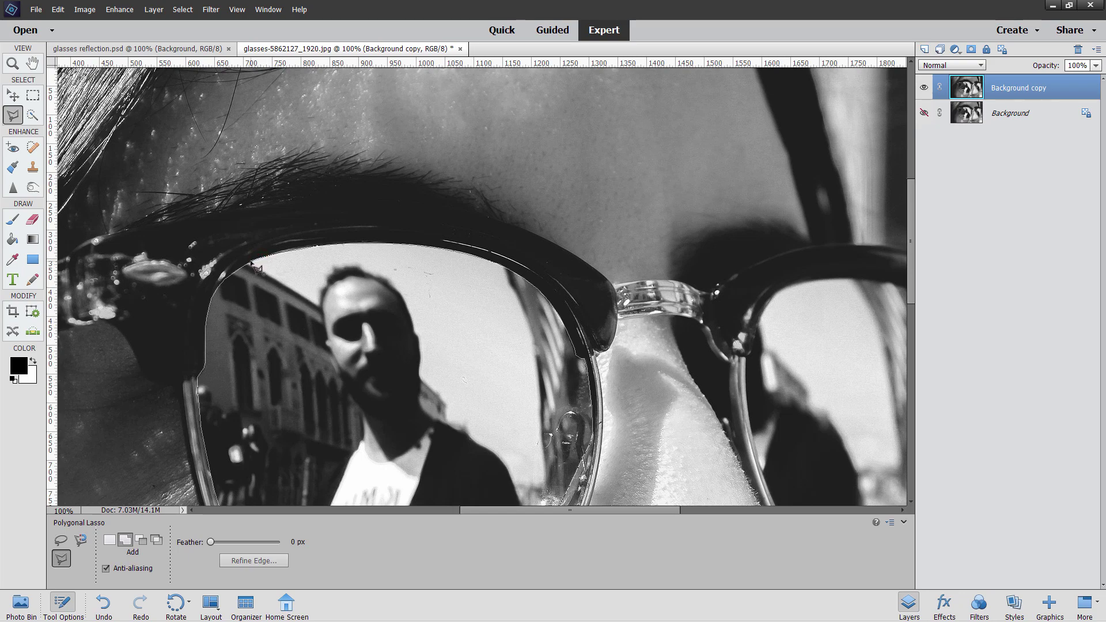
pyautogui.click(250, 264)
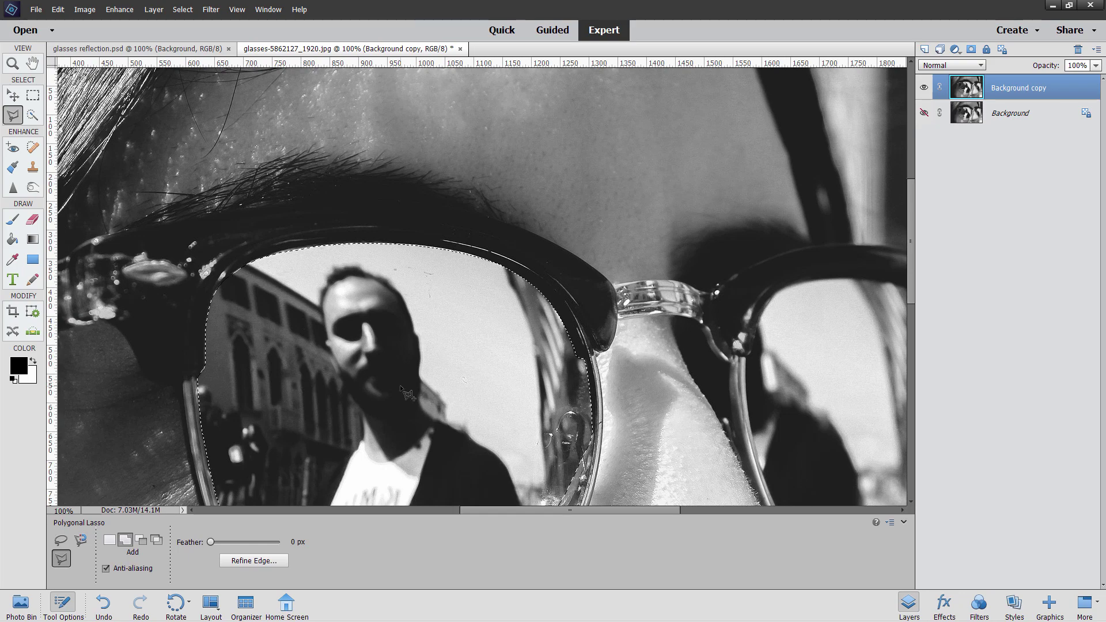
pyautogui.moveTo(474, 386); pyautogui.dragTo(468, 240)
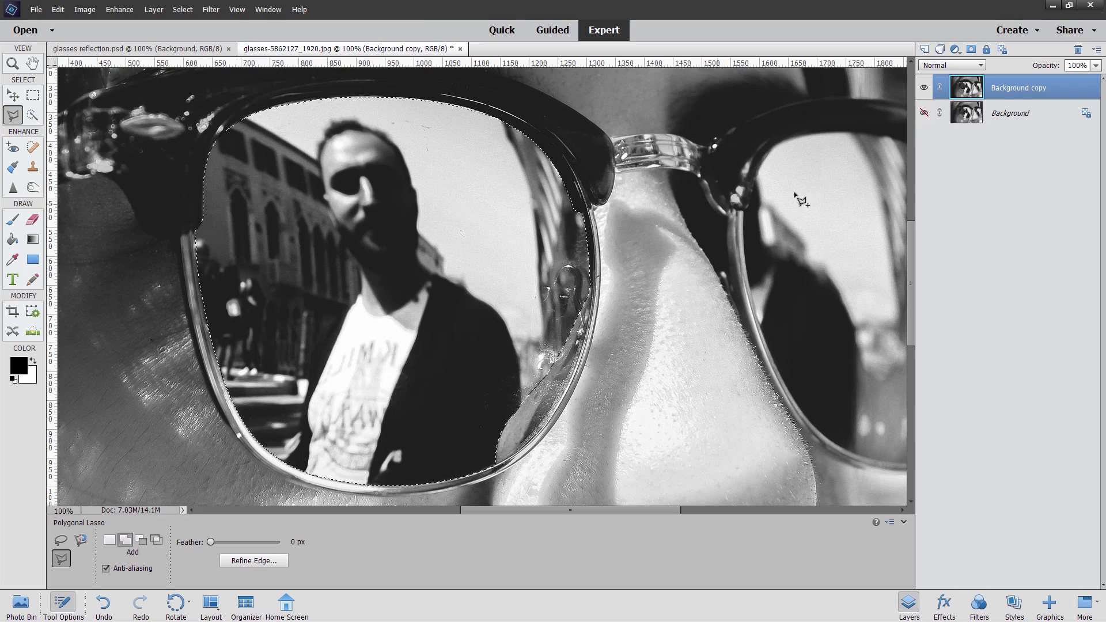
# Mask Background copy to the left lens, then add a visible Background copy 2 duplicate of Background.
pyautogui.click(972, 51)
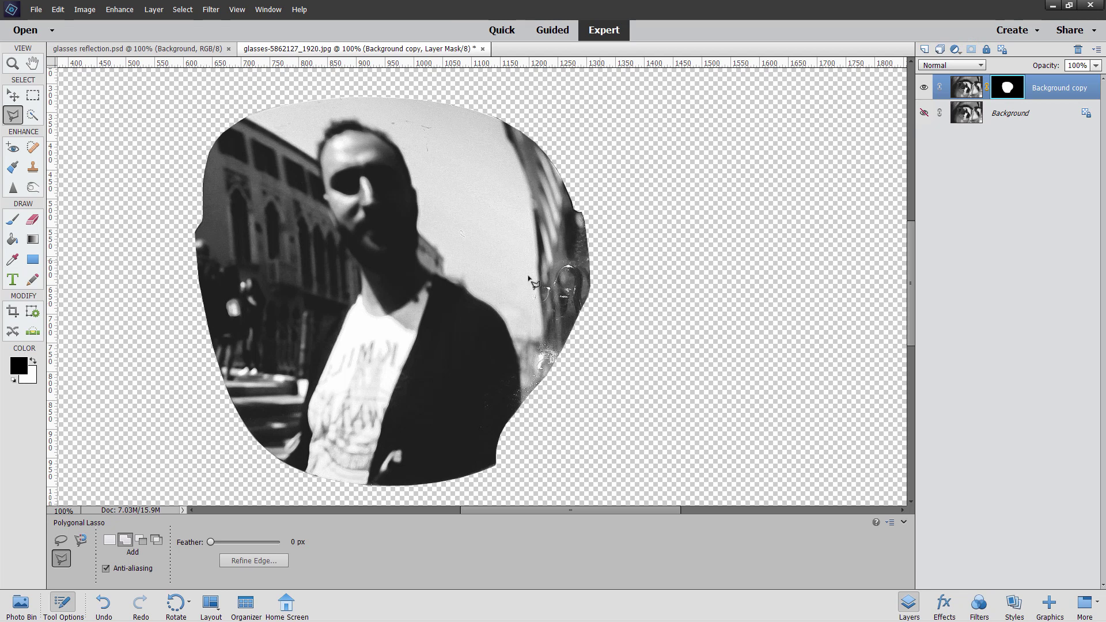
pyautogui.click(1018, 114)
pyautogui.rightClick(1014, 117)
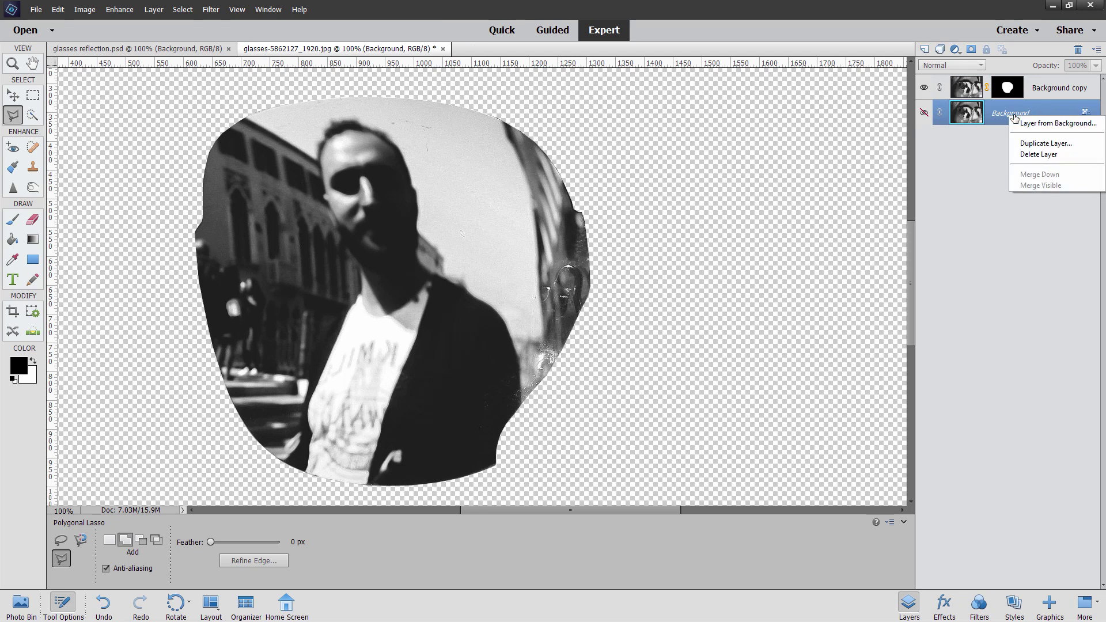
pyautogui.click(1031, 143)
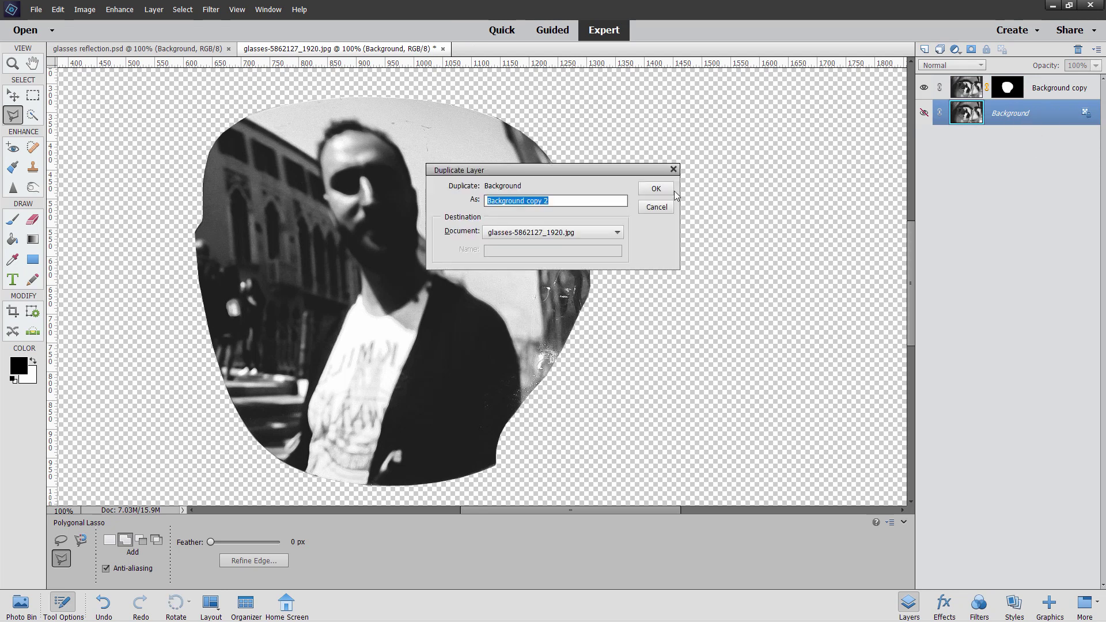
pyautogui.click(670, 192)
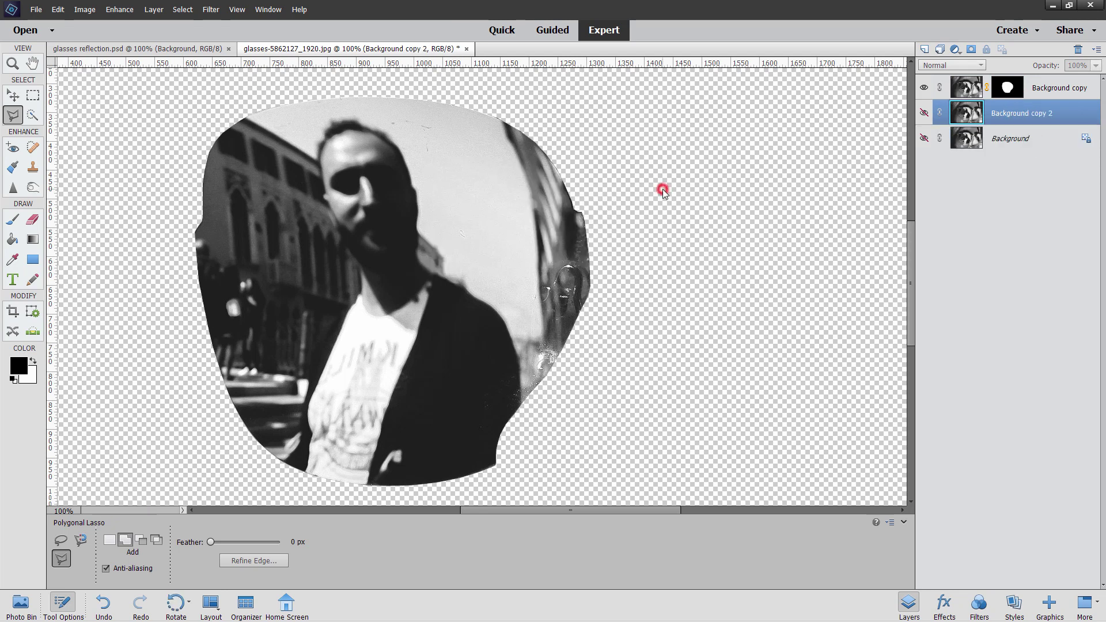
pyautogui.click(924, 112)
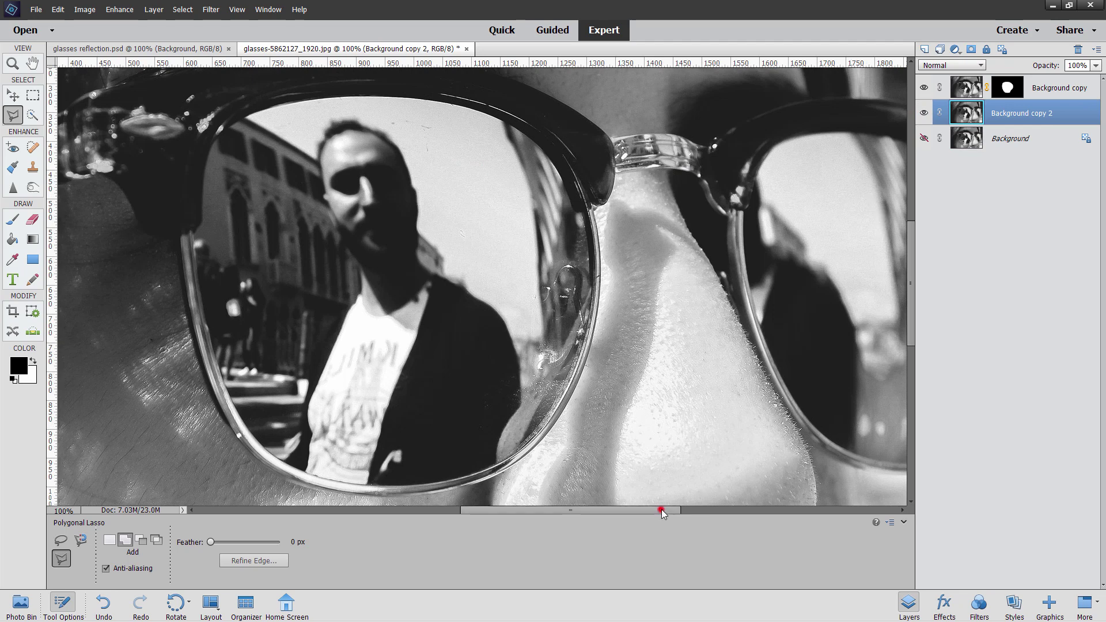
# Start outlining the right lens with Polygonal Lasso points down its outer rim.
pyautogui.moveTo(662, 509); pyautogui.dragTo(760, 510)
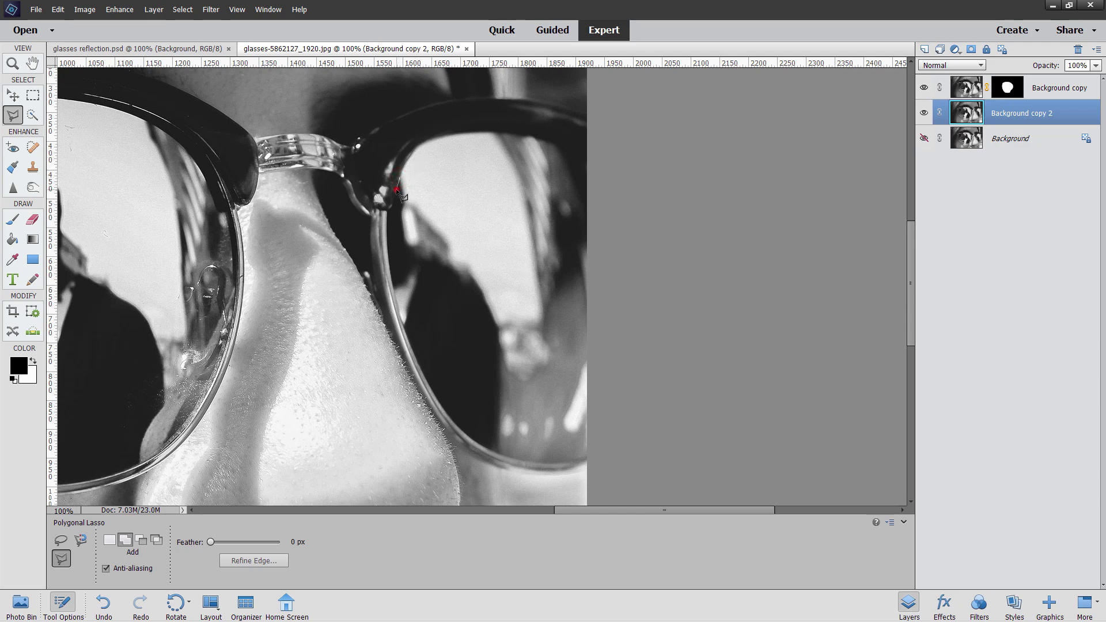
pyautogui.click(386, 226)
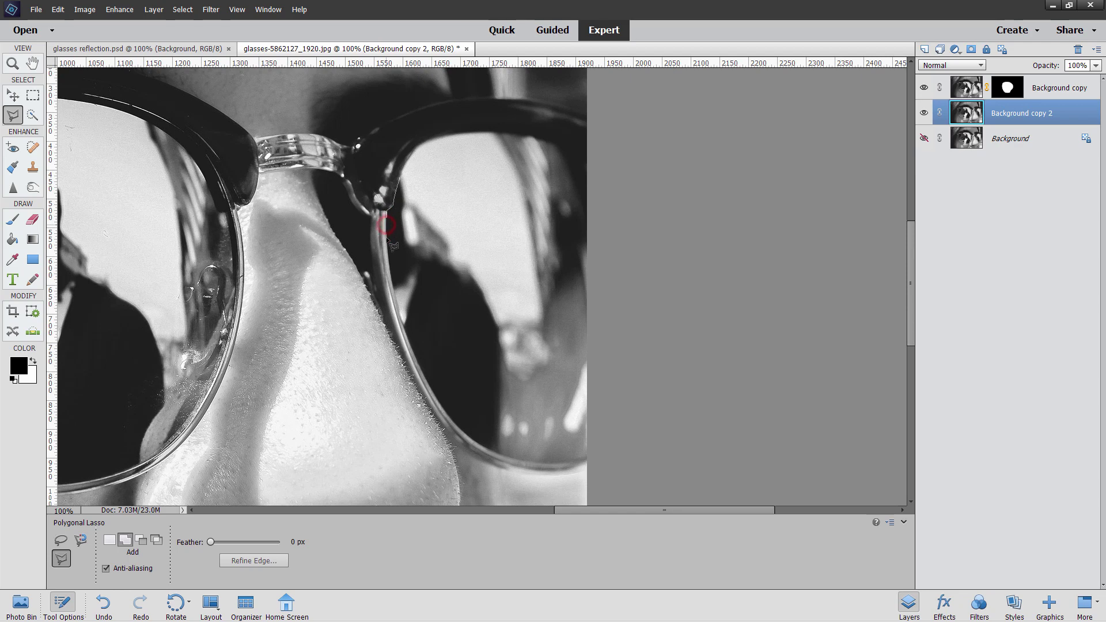
pyautogui.click(394, 288)
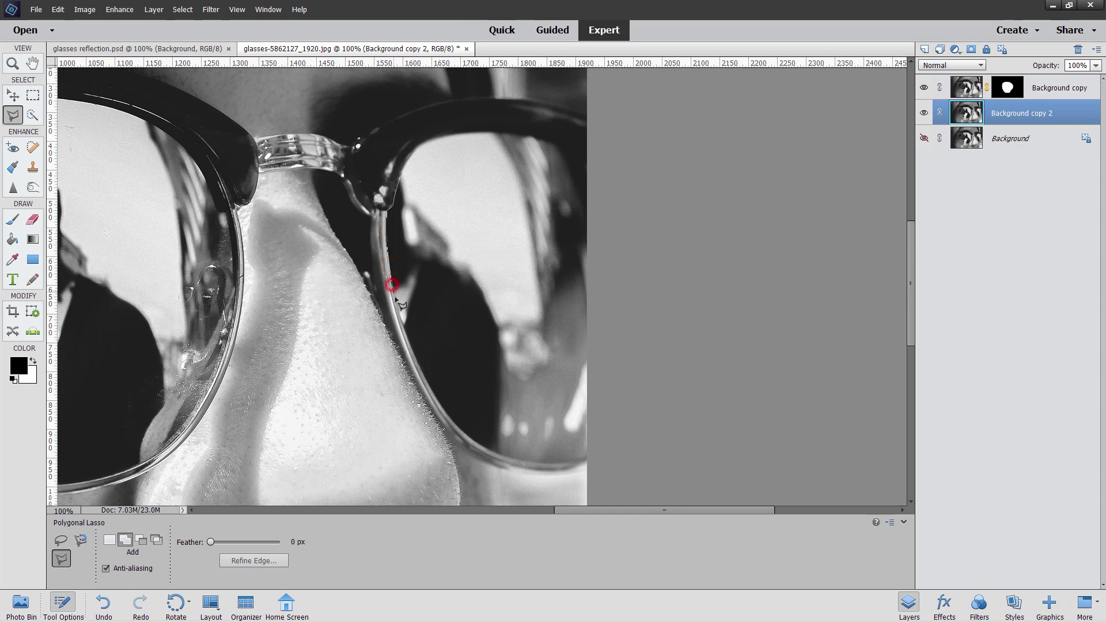
pyautogui.click(413, 351)
pyautogui.click(429, 385)
pyautogui.click(438, 404)
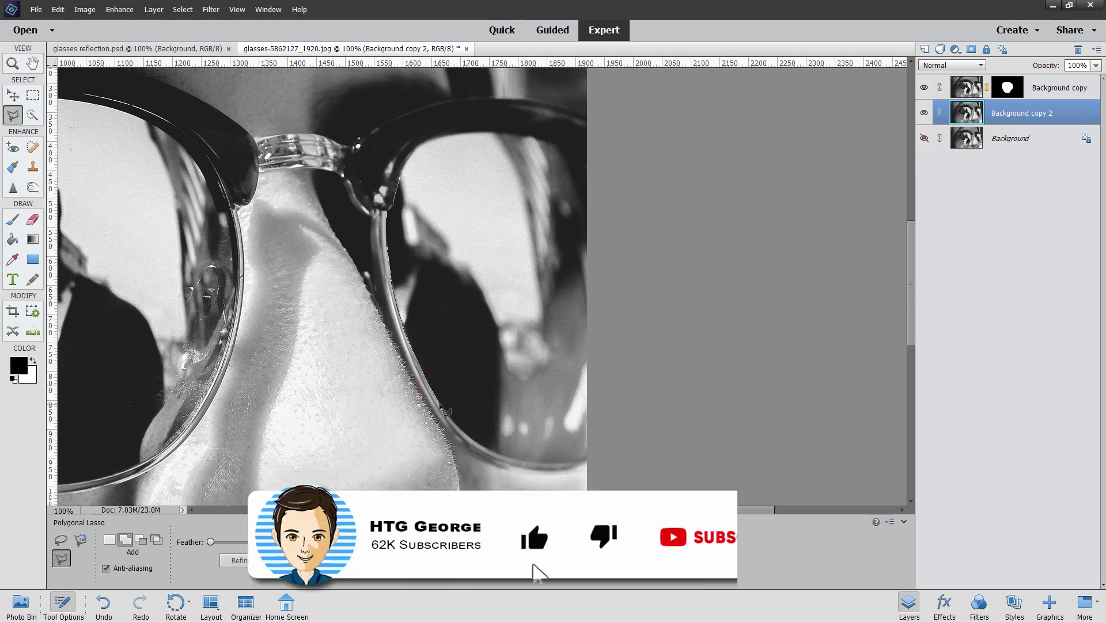
pyautogui.click(461, 431)
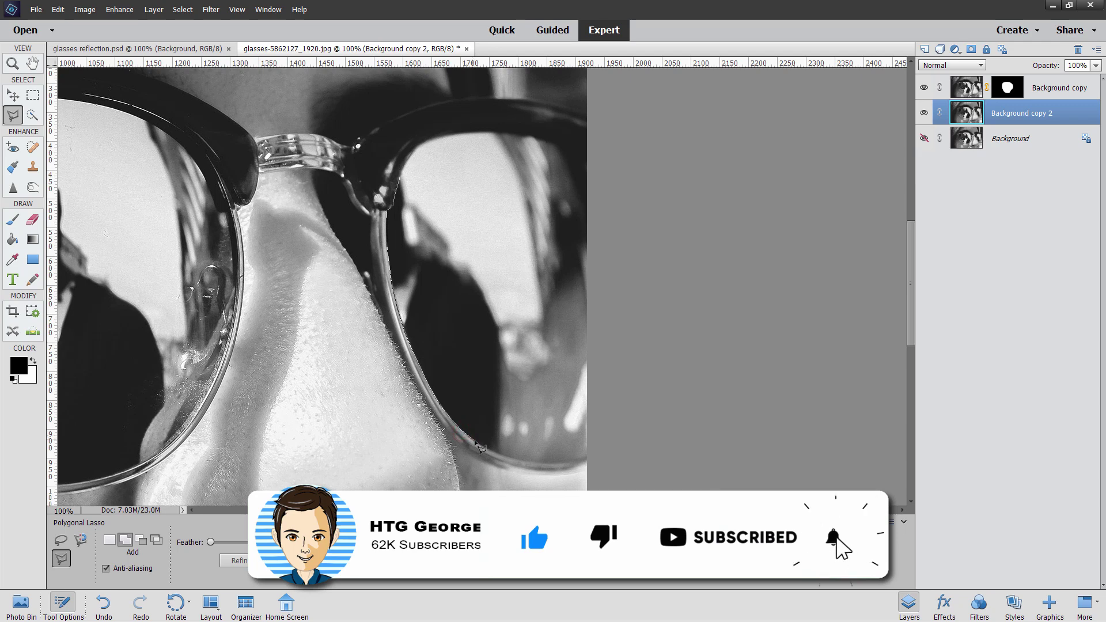
# Continue along the bottom to the photo's right edge and close the right lens outline.
pyautogui.click(489, 449)
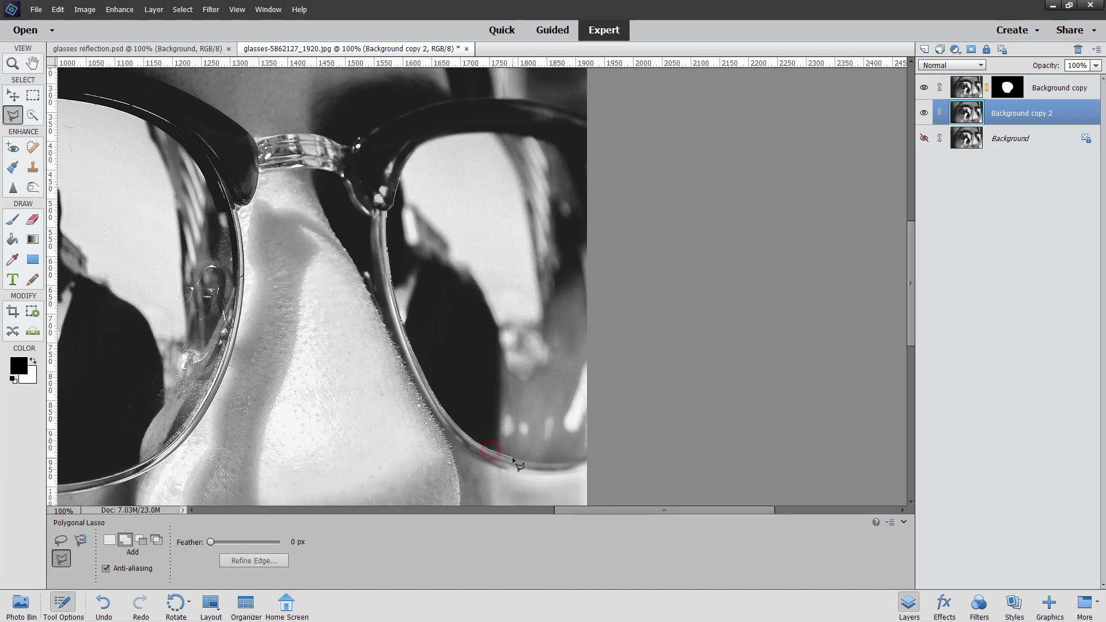
pyautogui.click(511, 459)
pyautogui.click(546, 463)
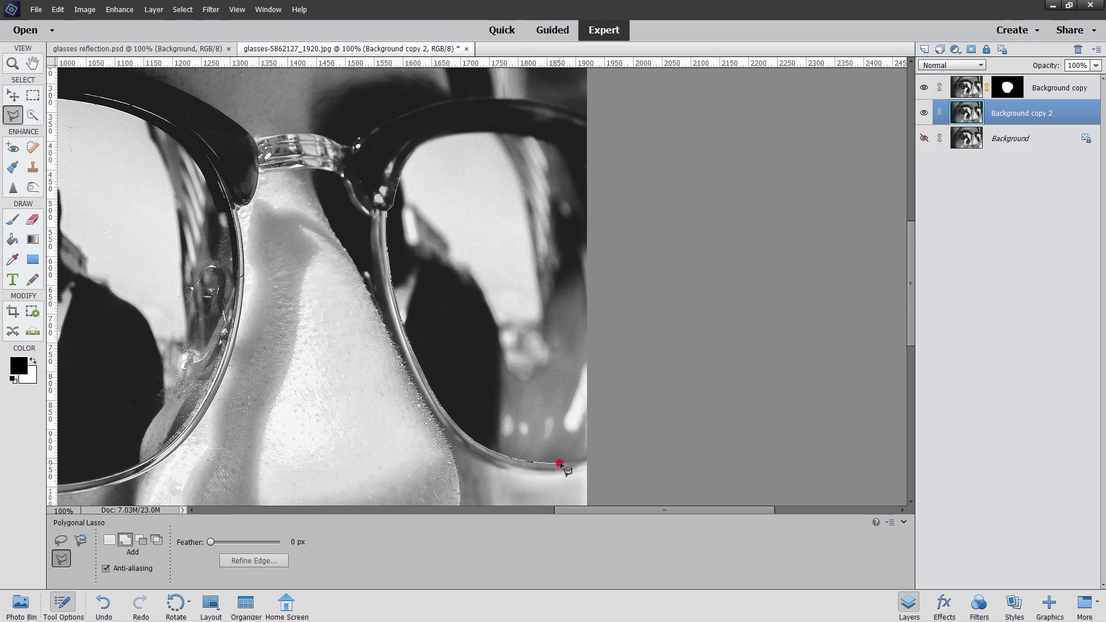
pyautogui.click(596, 453)
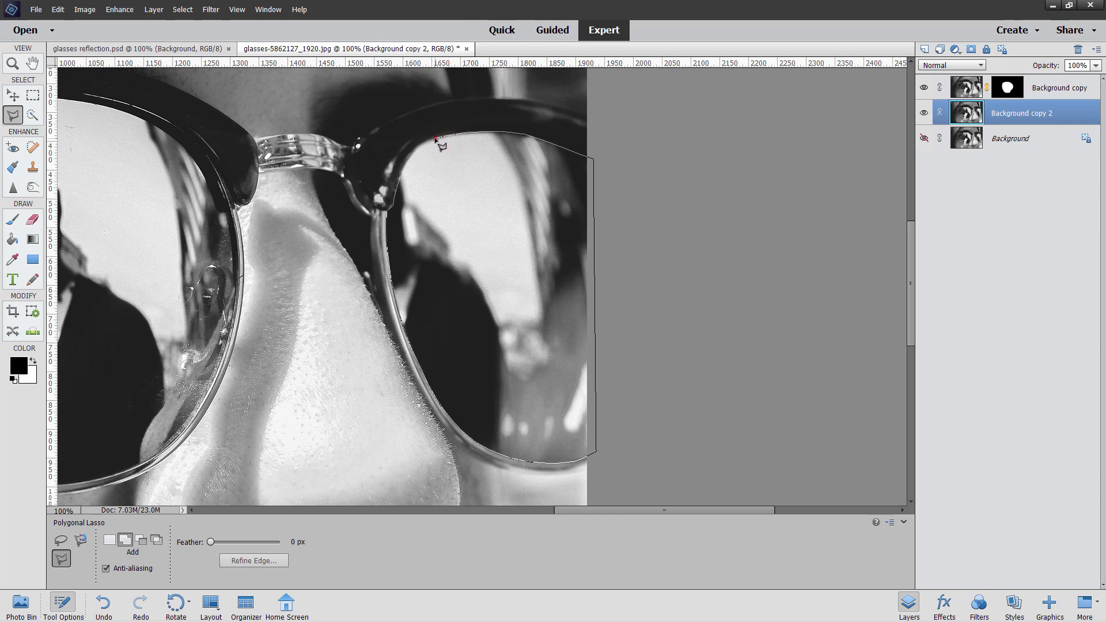
pyautogui.click(405, 162)
pyautogui.click(402, 180)
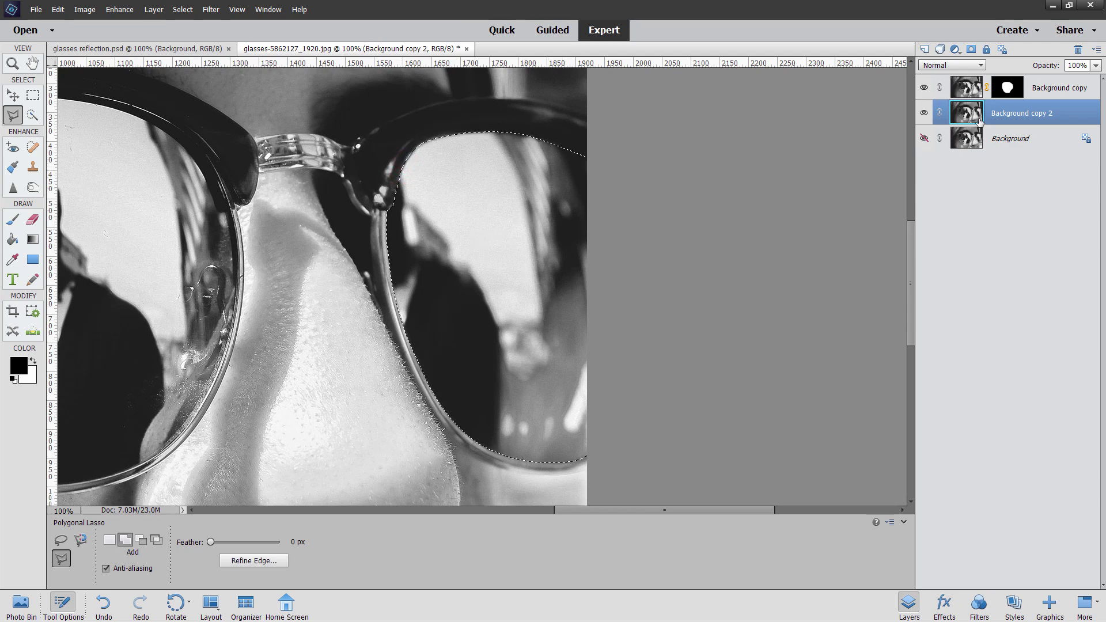
# Mask Background copy 2 to the right lens selection and switch to the Move tool (V).
pyautogui.click(971, 49)
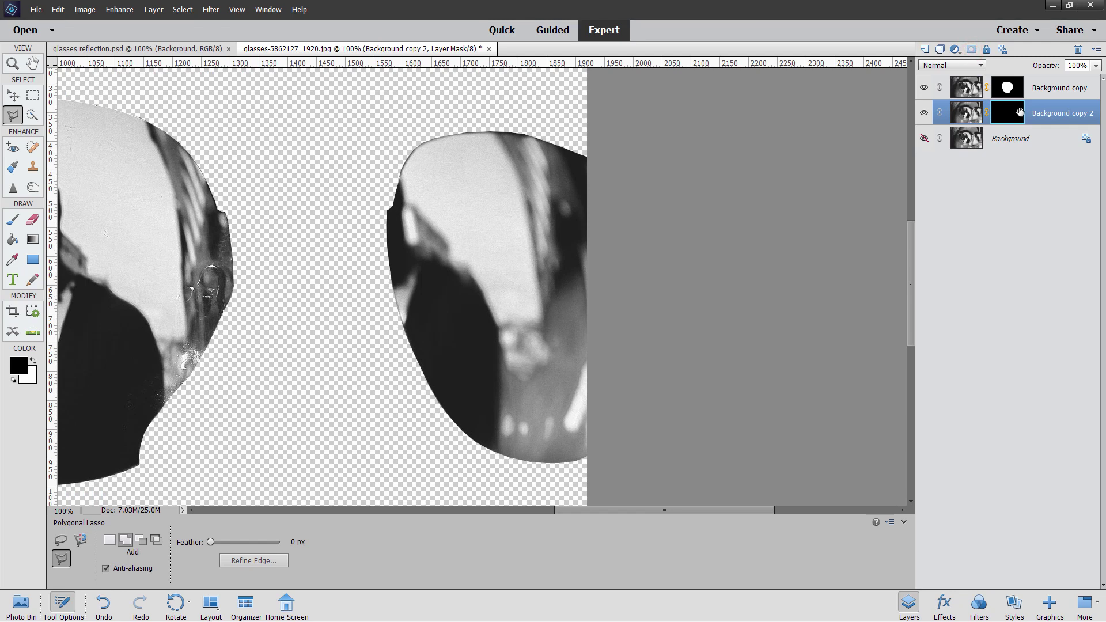
pyautogui.moveTo(590, 510)
pyautogui.mouseDown()
pyautogui.moveTo(491, 522)
pyautogui.moveTo(518, 530)
pyautogui.mouseUp()
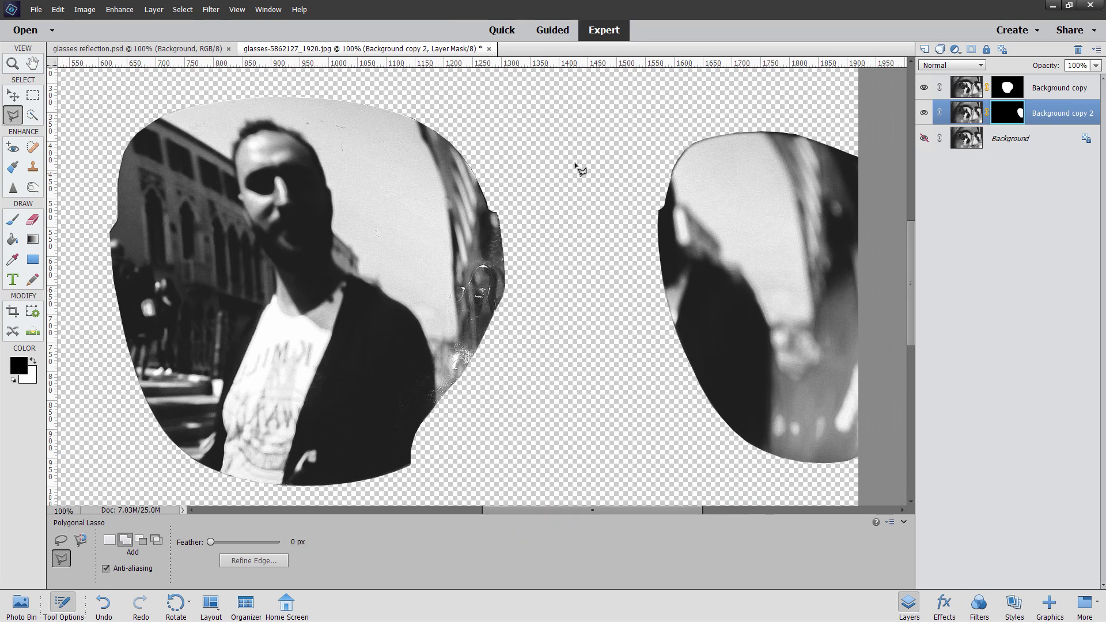
pyautogui.press('v')
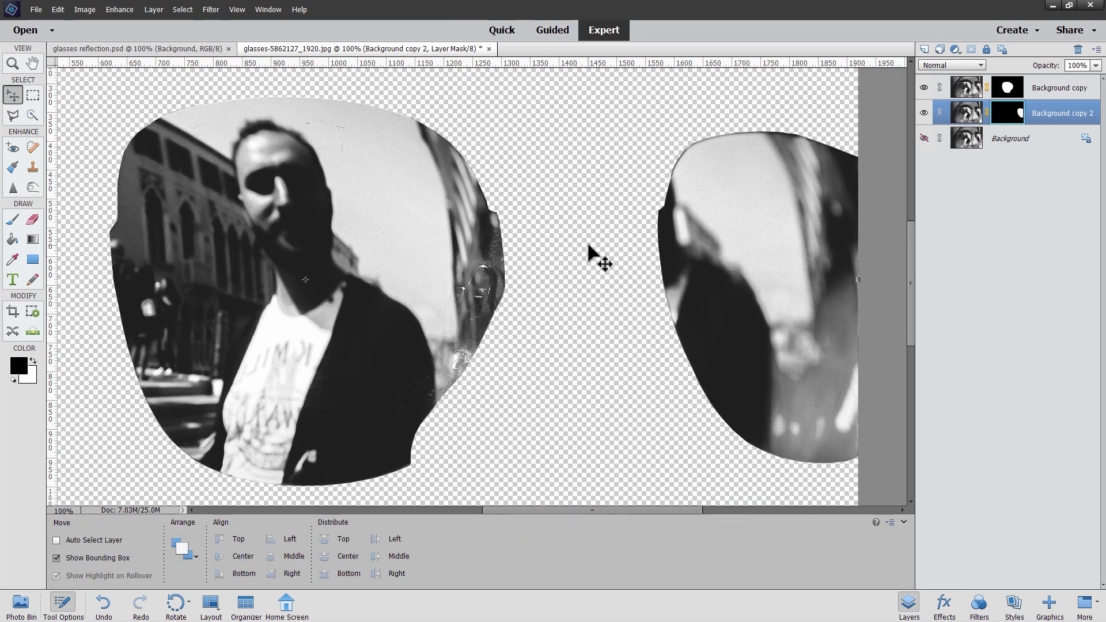
pyautogui.click(36, 10)
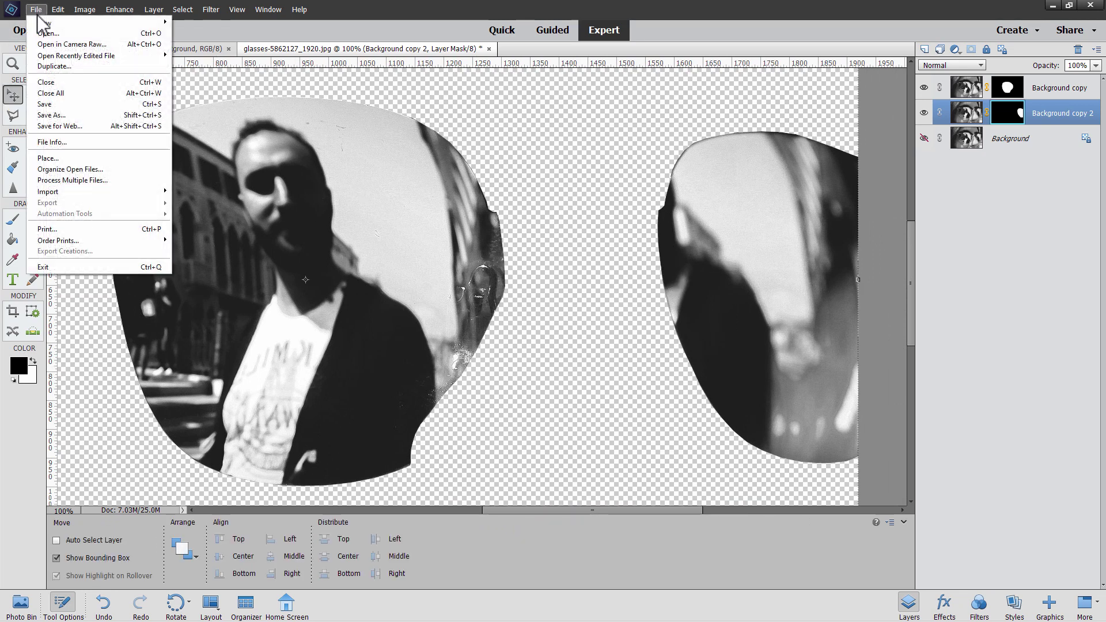
# Open eiffel-tower-1853365_1920.jpg from recent files and bring up Convert to Black and White.
pyautogui.moveTo(56, 54)
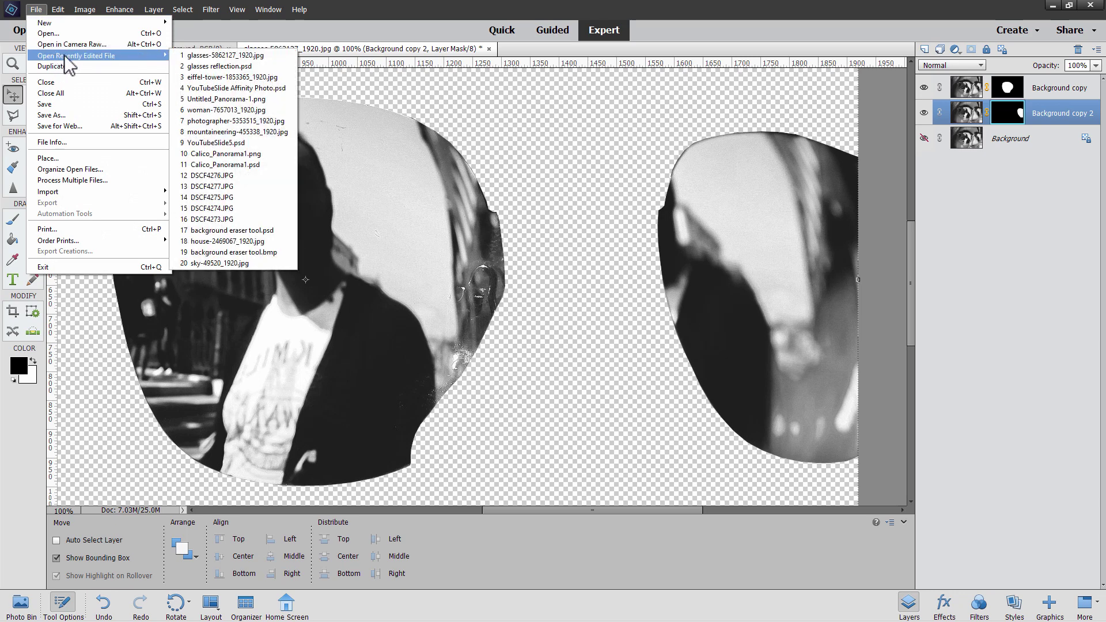
pyautogui.click(225, 79)
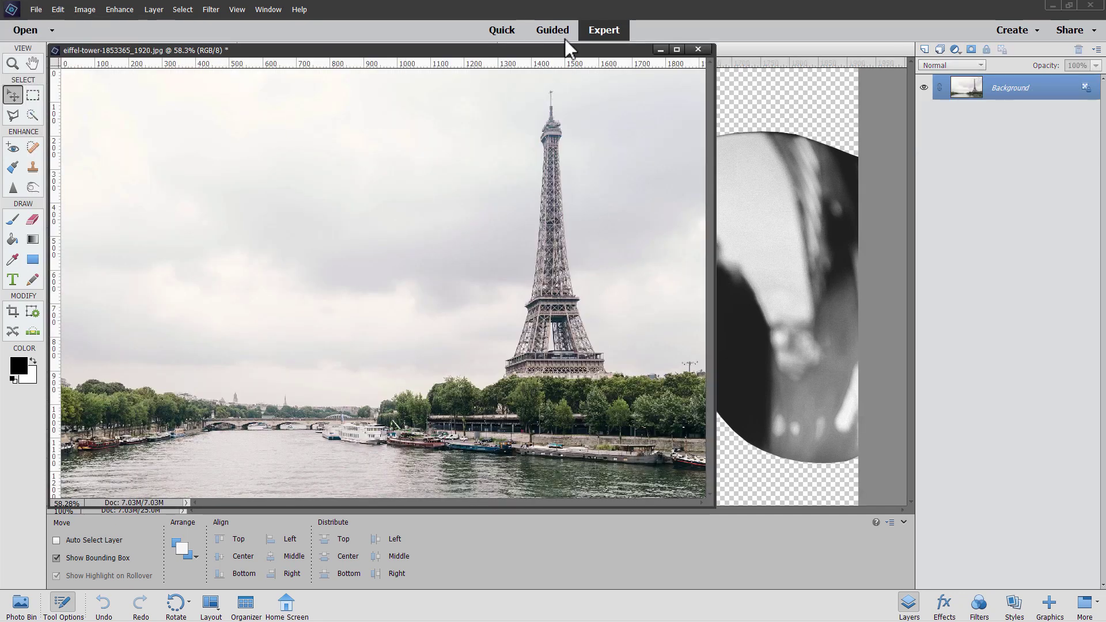
pyautogui.moveTo(567, 52); pyautogui.dragTo(592, 106)
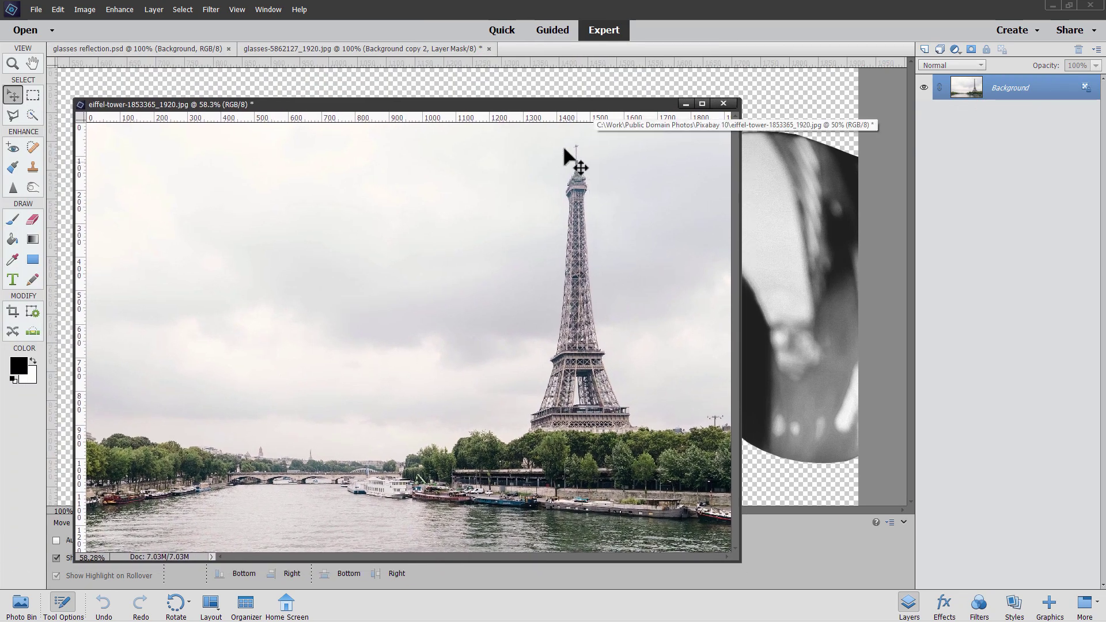
pyautogui.click(113, 11)
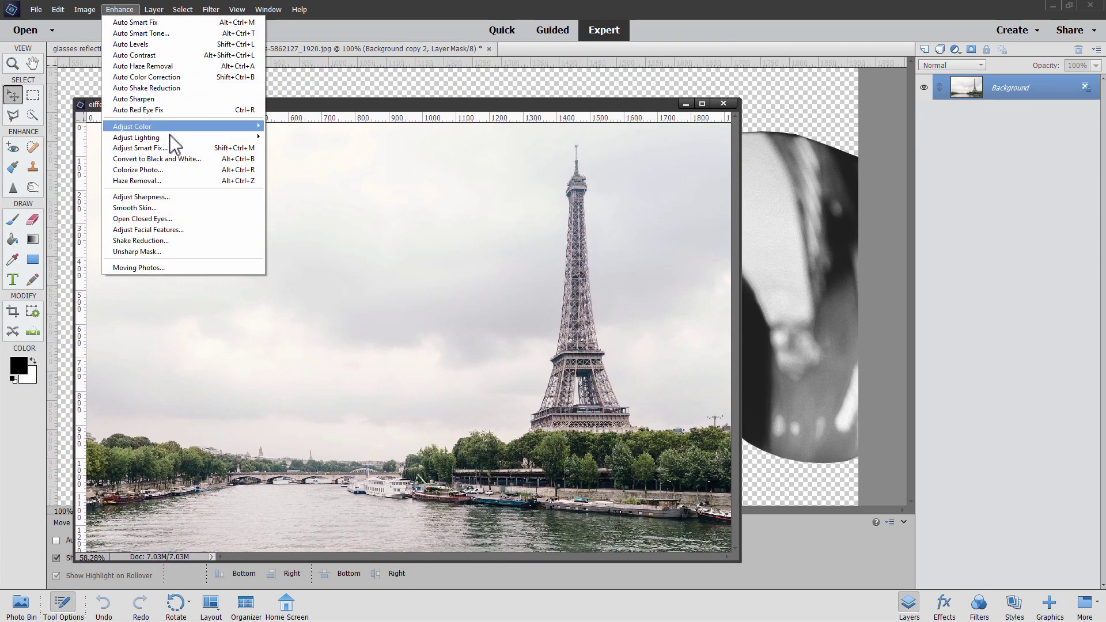
pyautogui.click(178, 159)
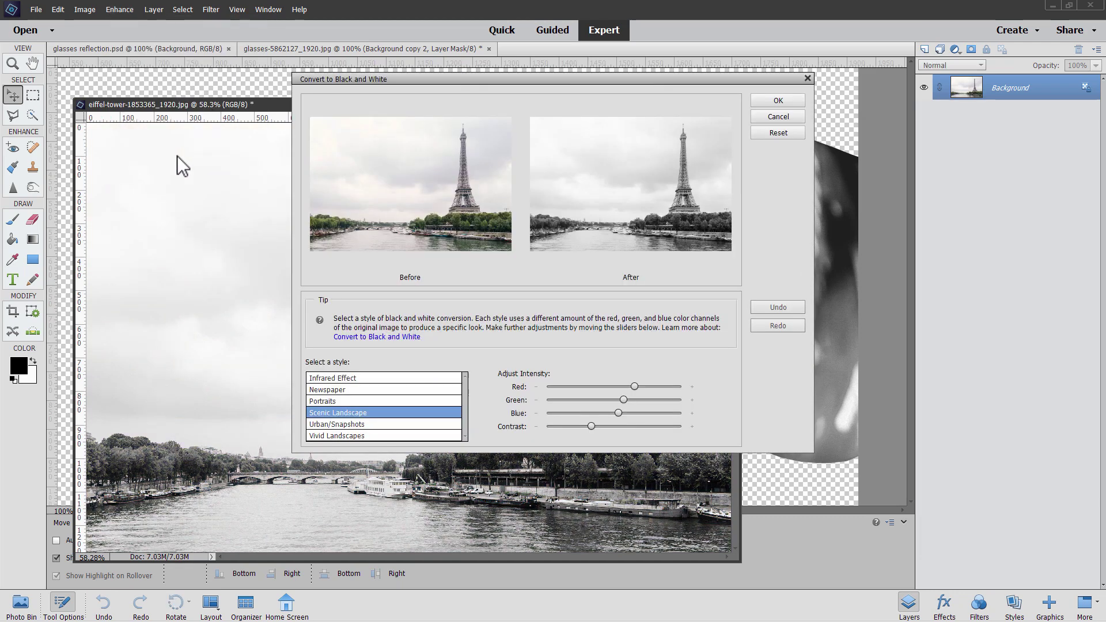
# Apply the black-and-white conversion, copy the tower into the glasses document, and close the photo unsaved.
pyautogui.click(777, 100)
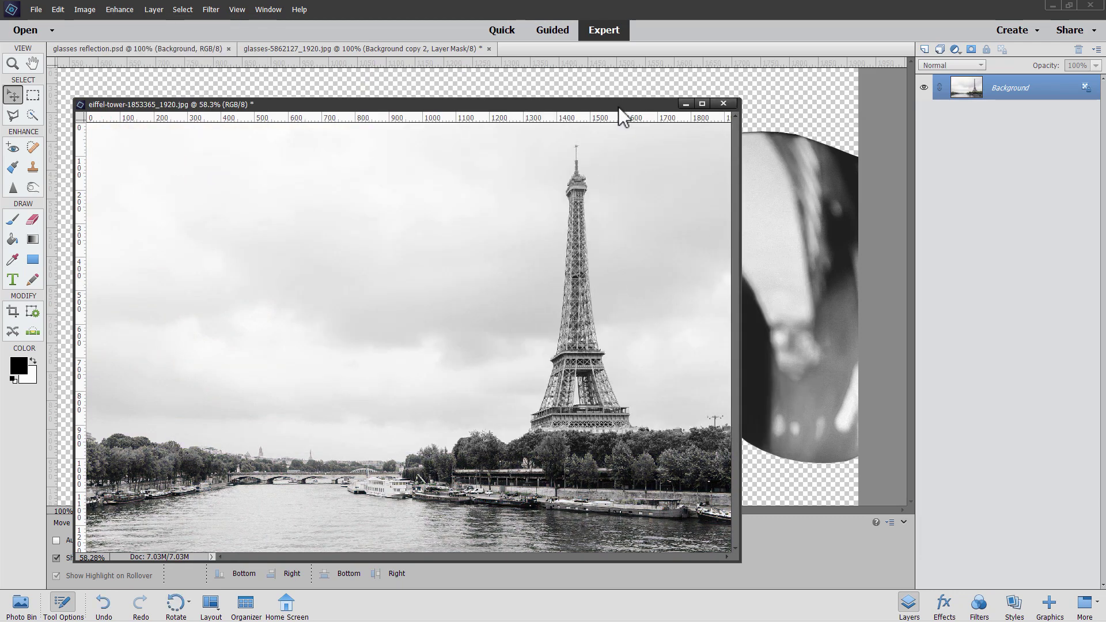
pyautogui.moveTo(619, 107); pyautogui.dragTo(683, 330)
pyautogui.moveTo(963, 95); pyautogui.dragTo(437, 202)
pyautogui.click(780, 328)
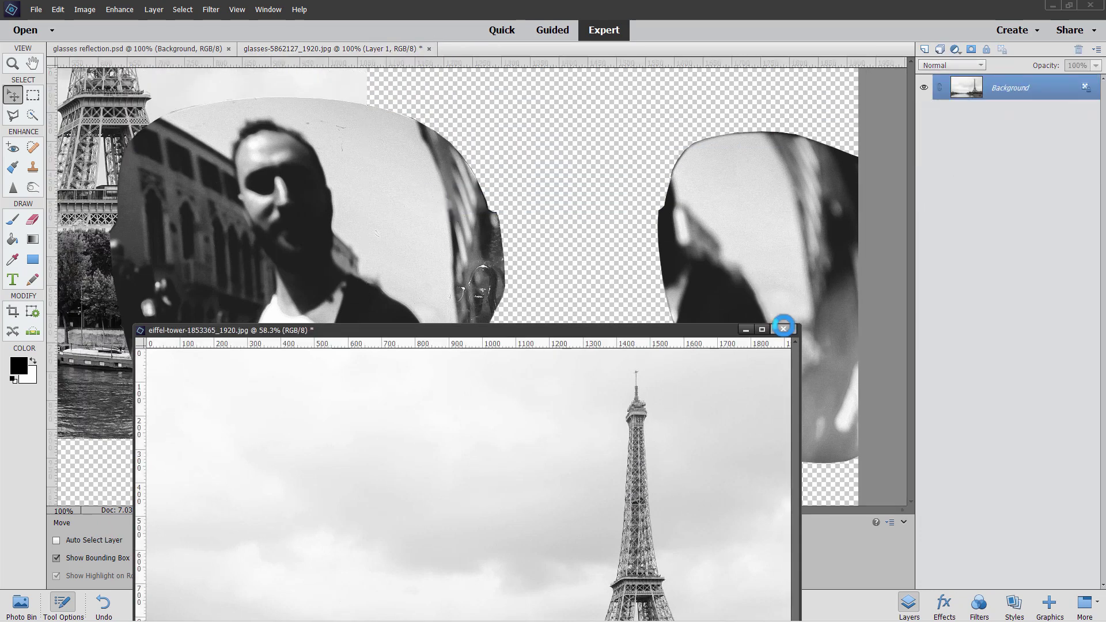
pyautogui.click(600, 237)
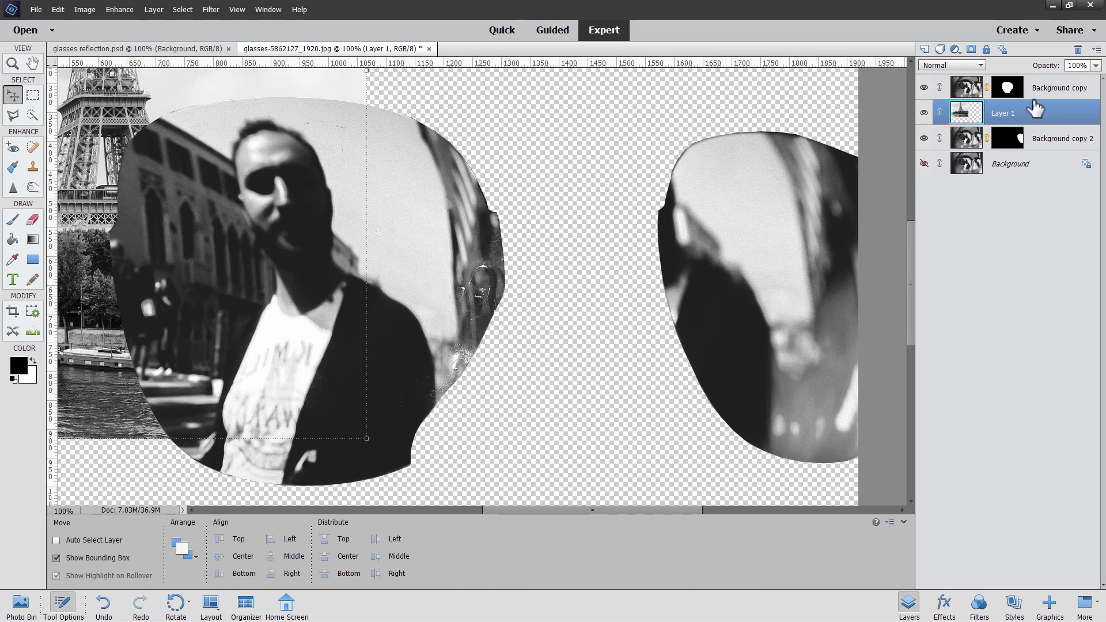
# Move Layer 1 to the top and scale it to 58.21% over the left lens.
pyautogui.moveTo(1048, 118)
pyautogui.mouseDown()
pyautogui.moveTo(1045, 84)
pyautogui.moveTo(1038, 99)
pyautogui.mouseUp()
pyautogui.moveTo(304, 262); pyautogui.dragTo(634, 217)
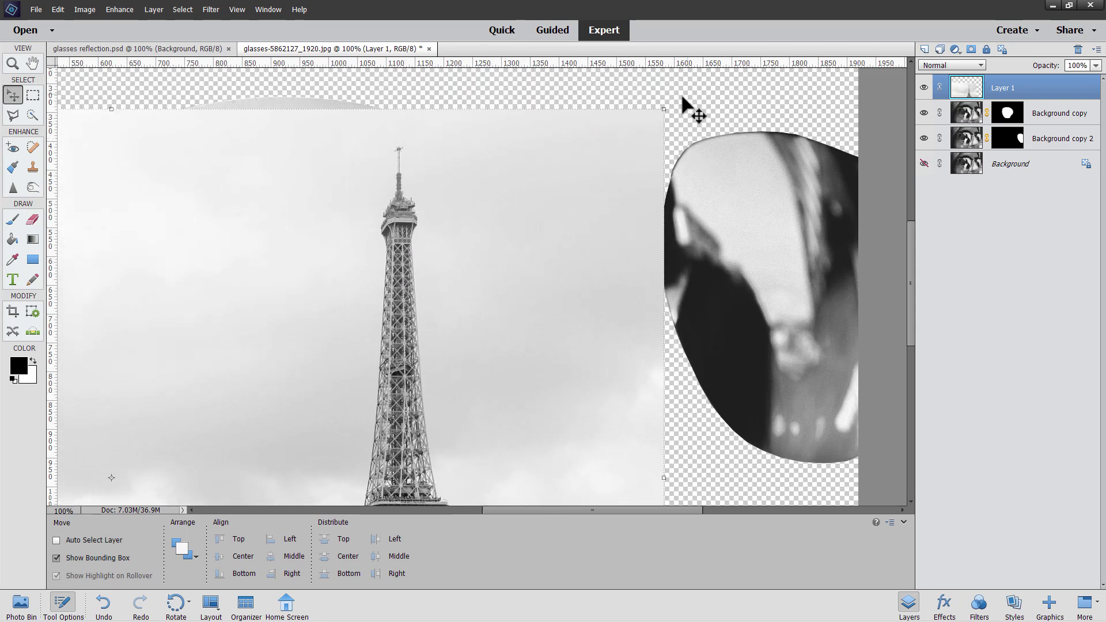
pyautogui.moveTo(663, 108); pyautogui.dragTo(402, 171)
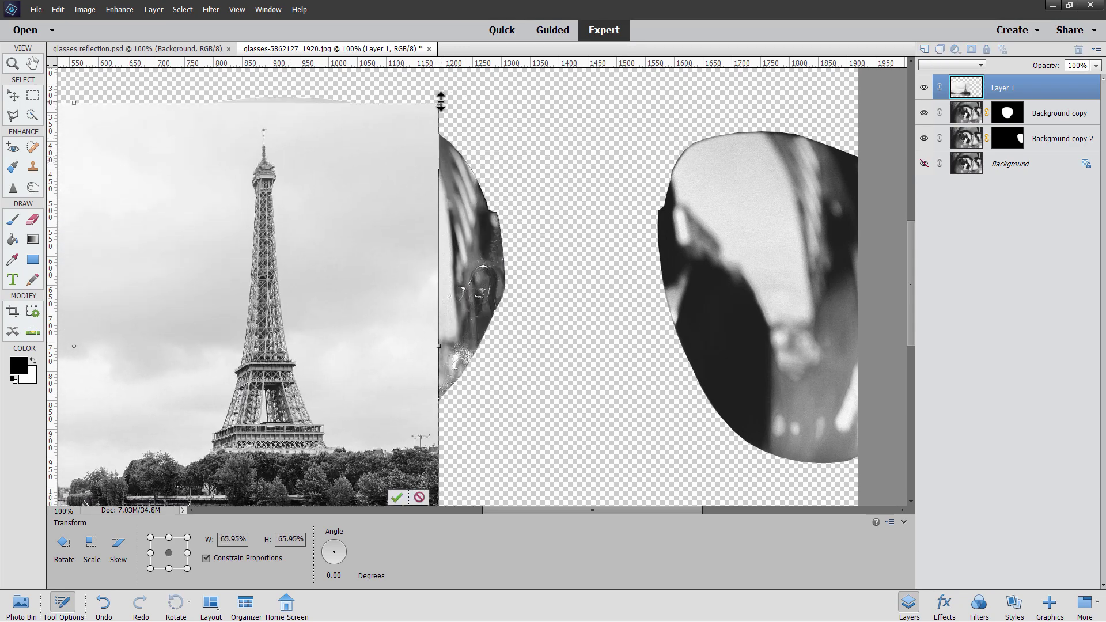
pyautogui.moveTo(439, 102); pyautogui.dragTo(353, 153)
pyautogui.moveTo(314, 256); pyautogui.dragTo(480, 215)
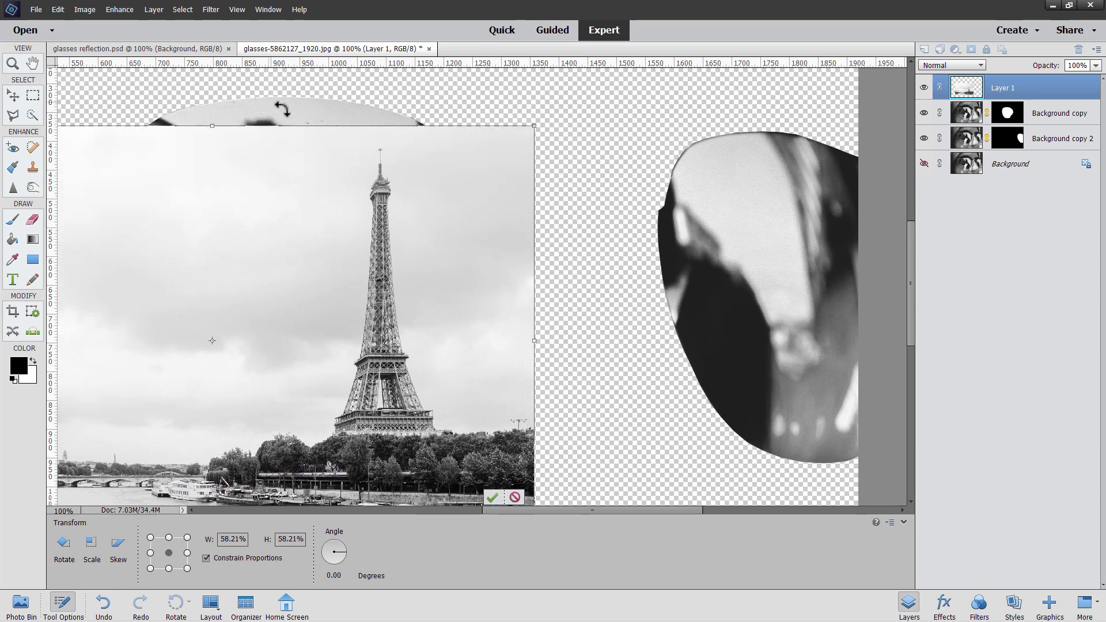
pyautogui.moveTo(438, 167); pyautogui.dragTo(401, 131)
pyautogui.moveTo(455, 278); pyautogui.dragTo(462, 294)
pyautogui.click(470, 497)
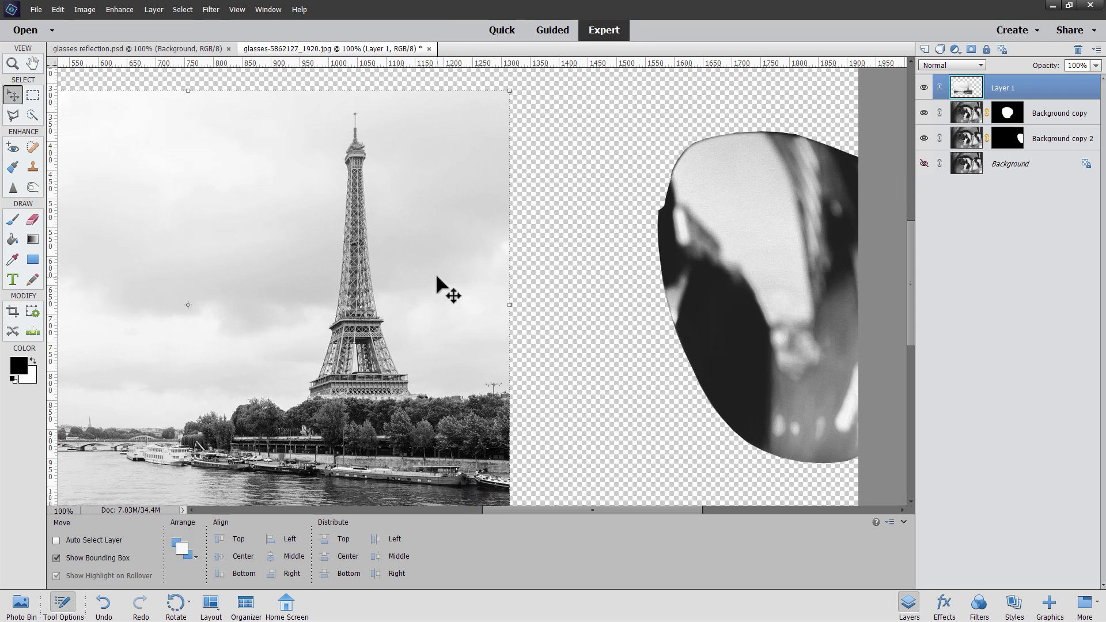
# Copy Background copy's left-lens mask onto Layer 1 with Alt-drag, then select Layer 1.
pyautogui.click(1010, 113)
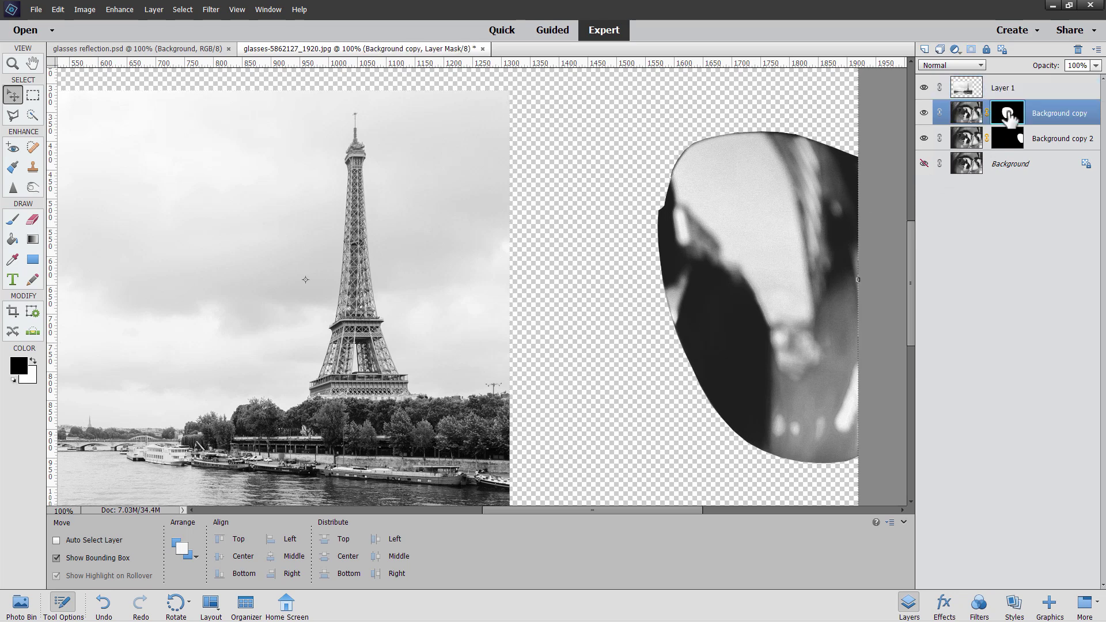
pyautogui.press('alt')
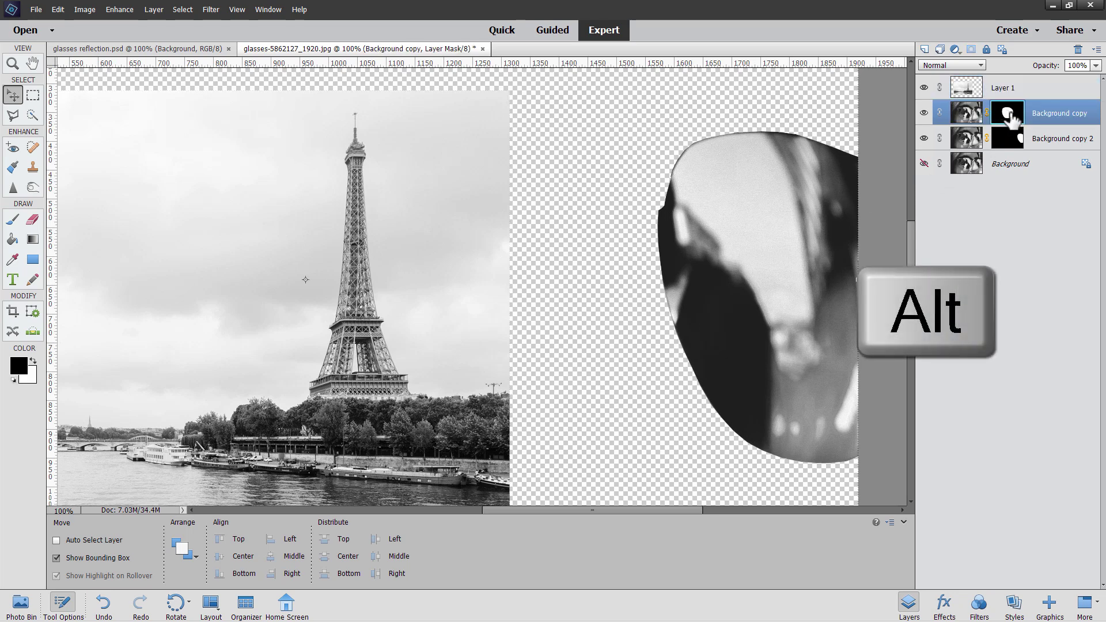
pyautogui.moveTo(1016, 117); pyautogui.dragTo(1007, 87)
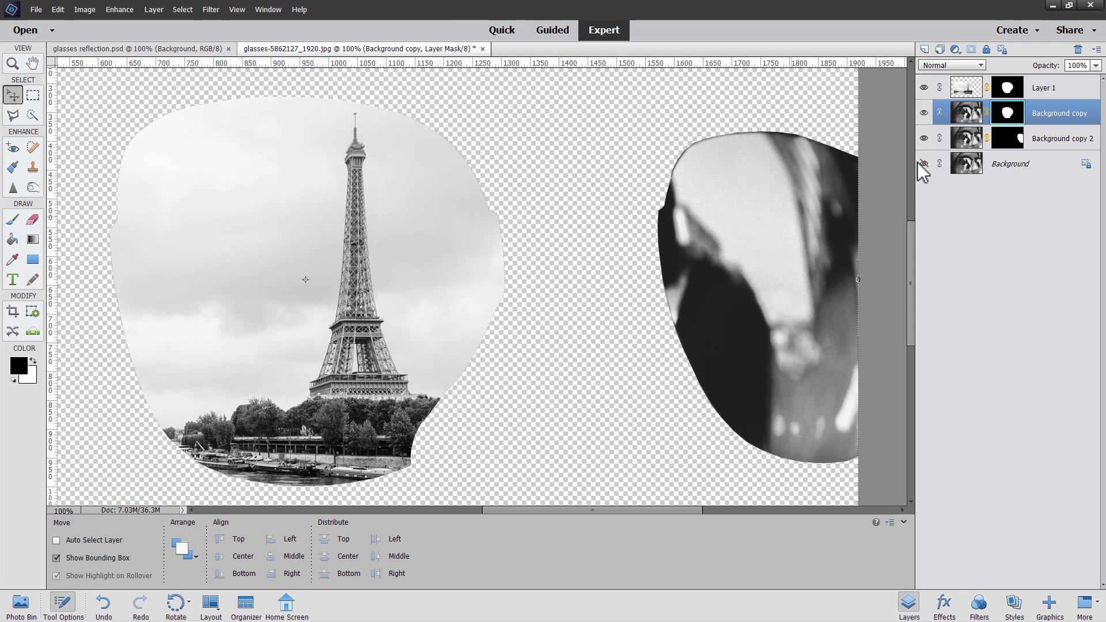
pyautogui.click(1047, 141)
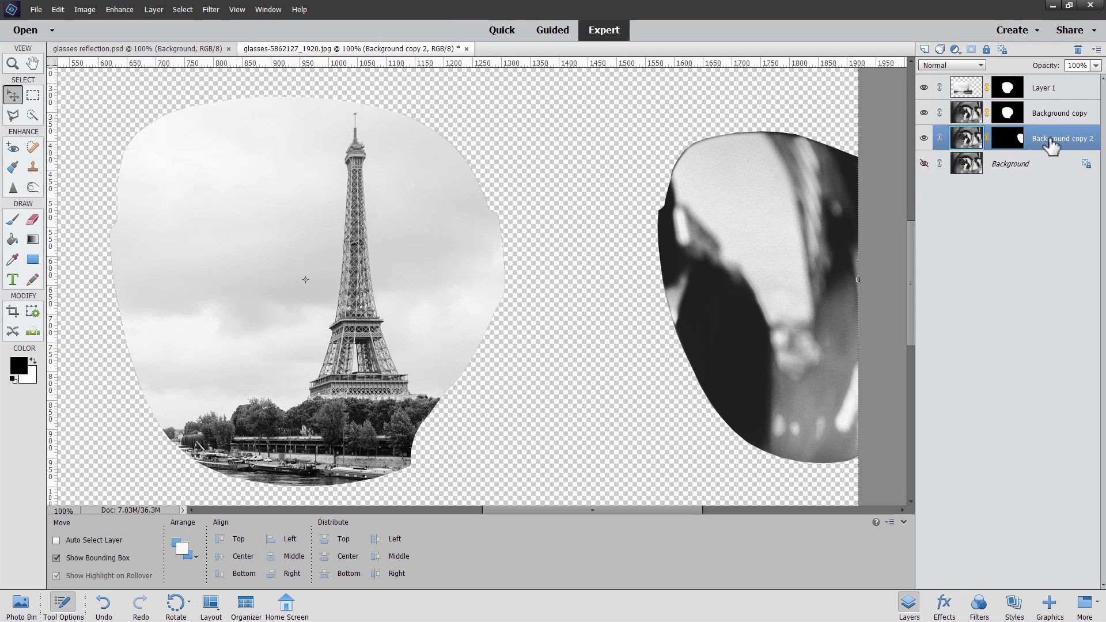
pyautogui.click(1046, 95)
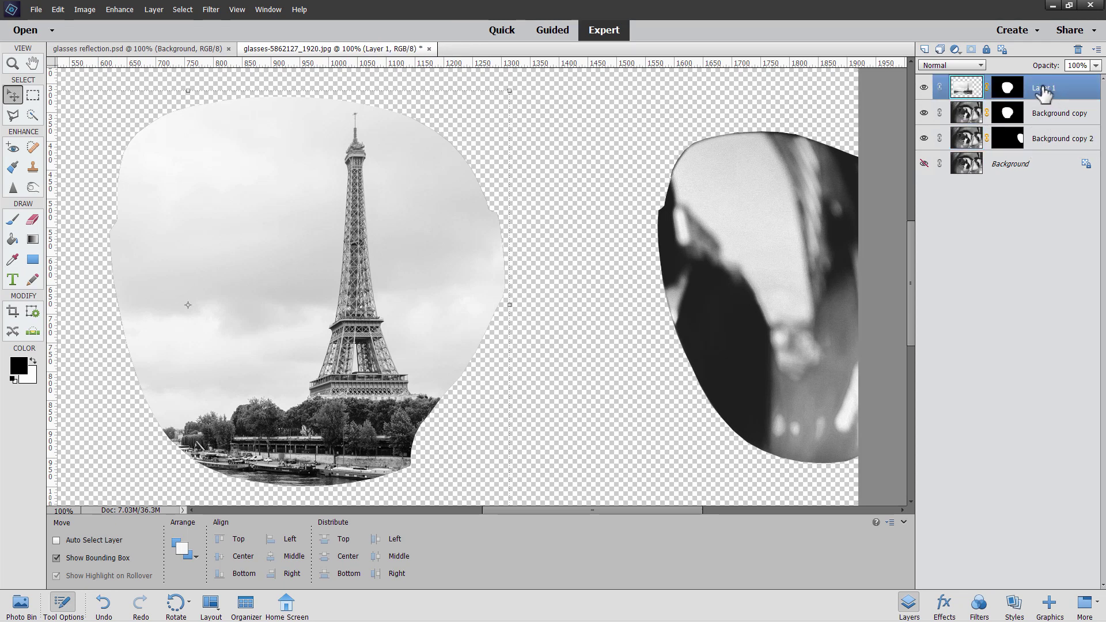
# Duplicate Layer 1 as Layer 1 copy below Background copy, and hide Background copy.
pyautogui.rightClick(1044, 92)
pyautogui.click(1060, 126)
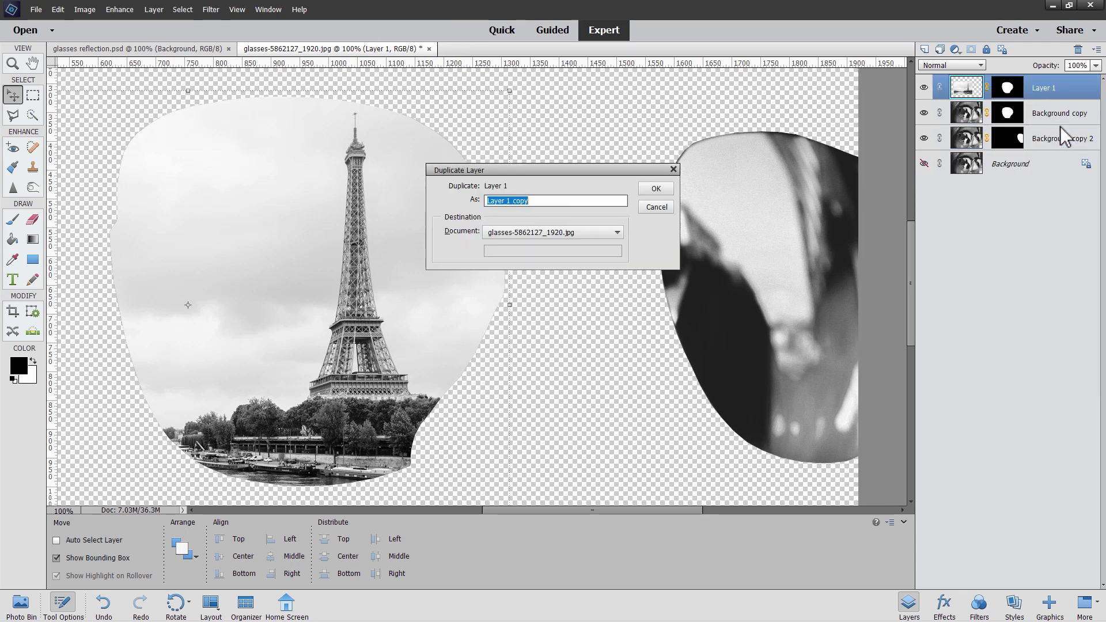
pyautogui.click(665, 189)
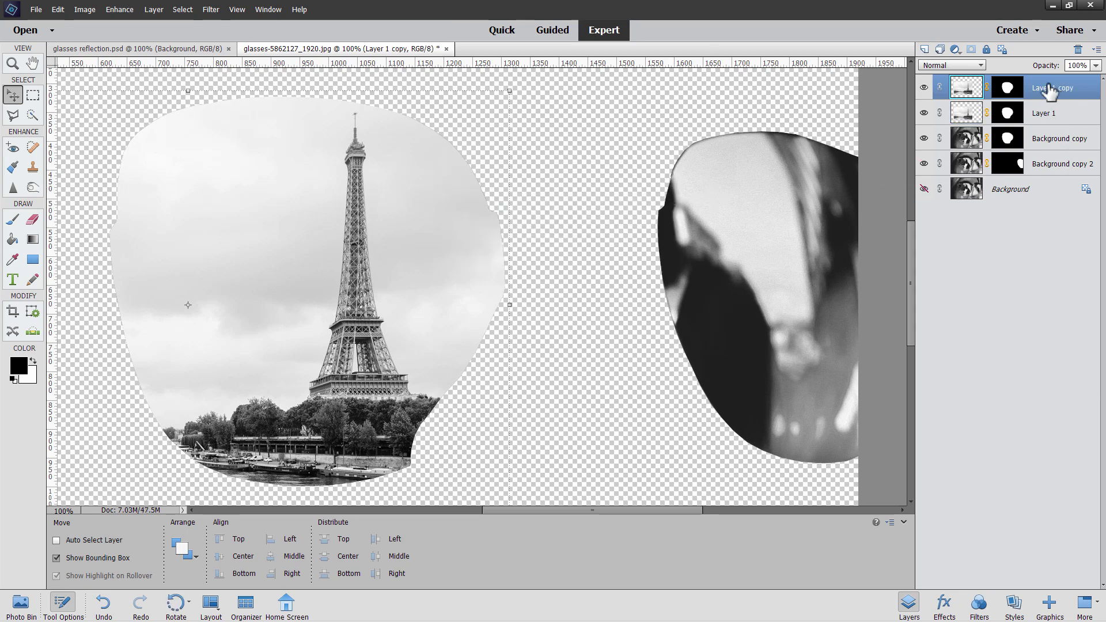
pyautogui.moveTo(1049, 87); pyautogui.dragTo(1056, 167)
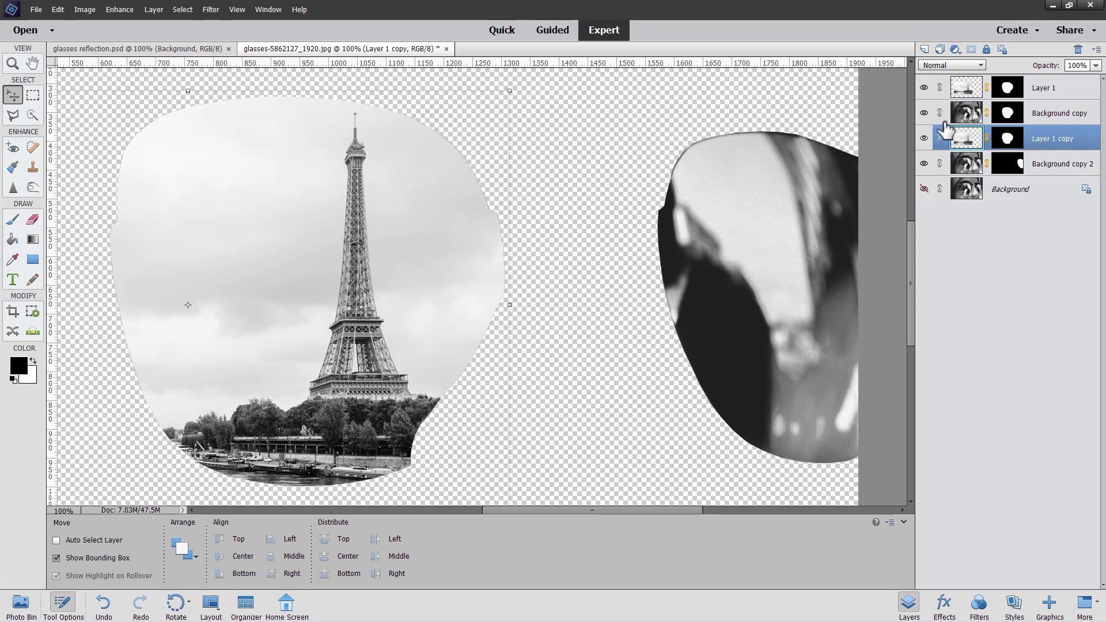
pyautogui.click(924, 113)
# Replace Layer 1 copy's mask with Background copy 2's right-lens mask.
pyautogui.rightClick(1012, 144)
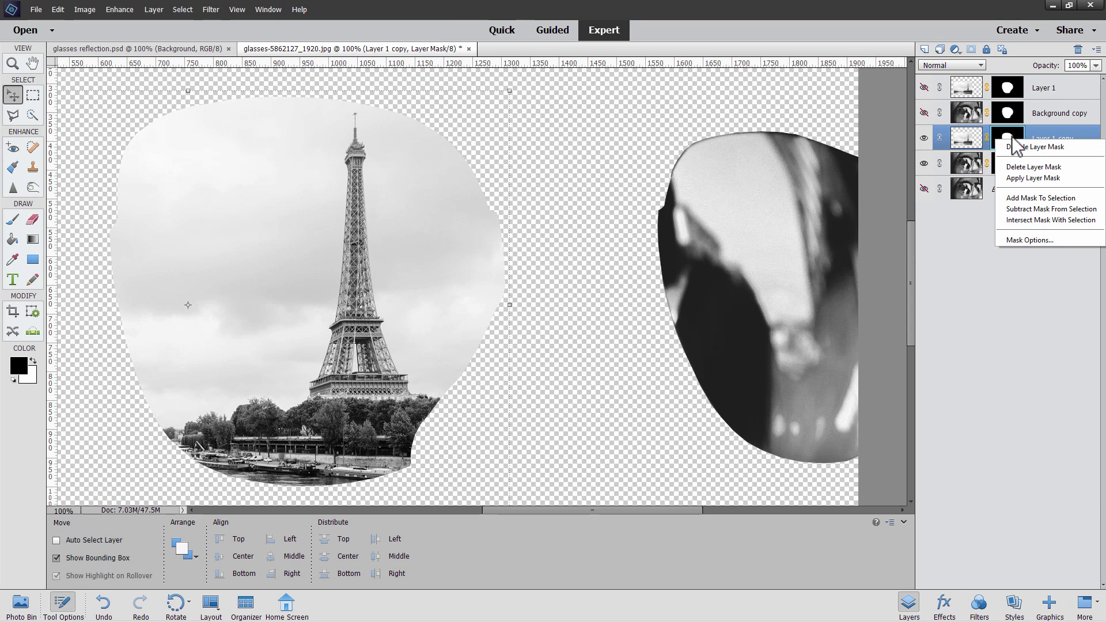
pyautogui.click(1025, 167)
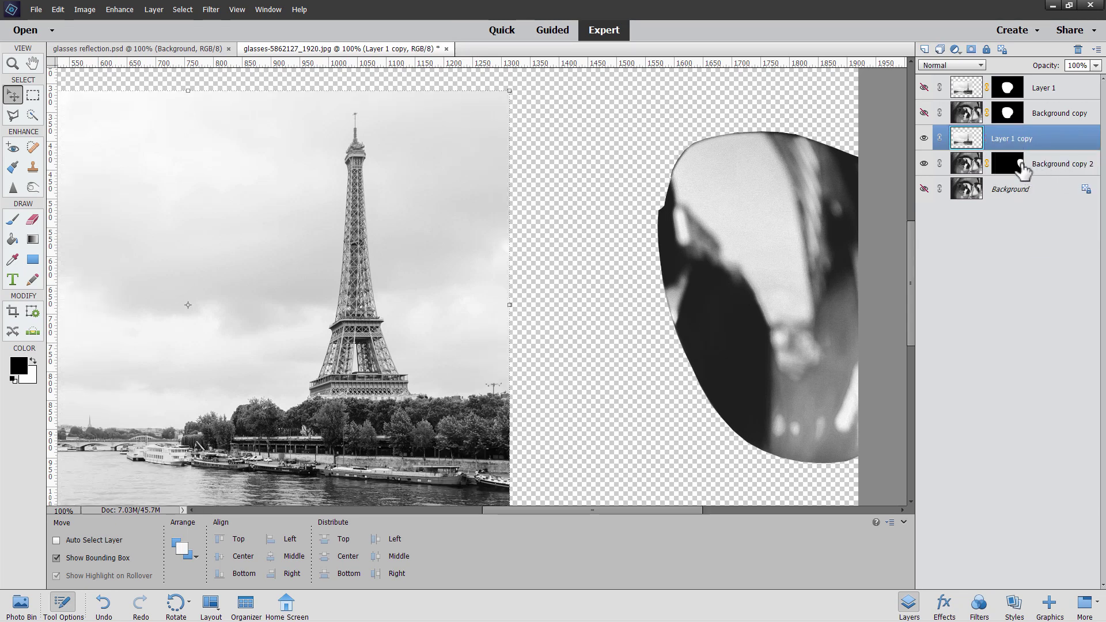
pyautogui.click(1019, 164)
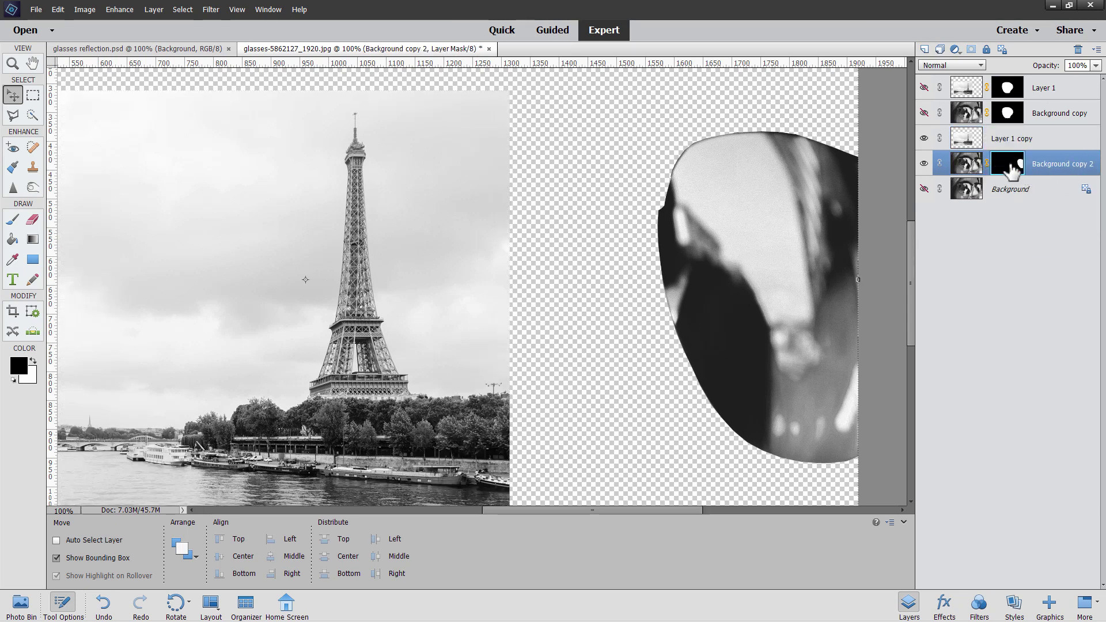
pyautogui.press('alt')
pyautogui.moveTo(1012, 168); pyautogui.dragTo(1008, 139)
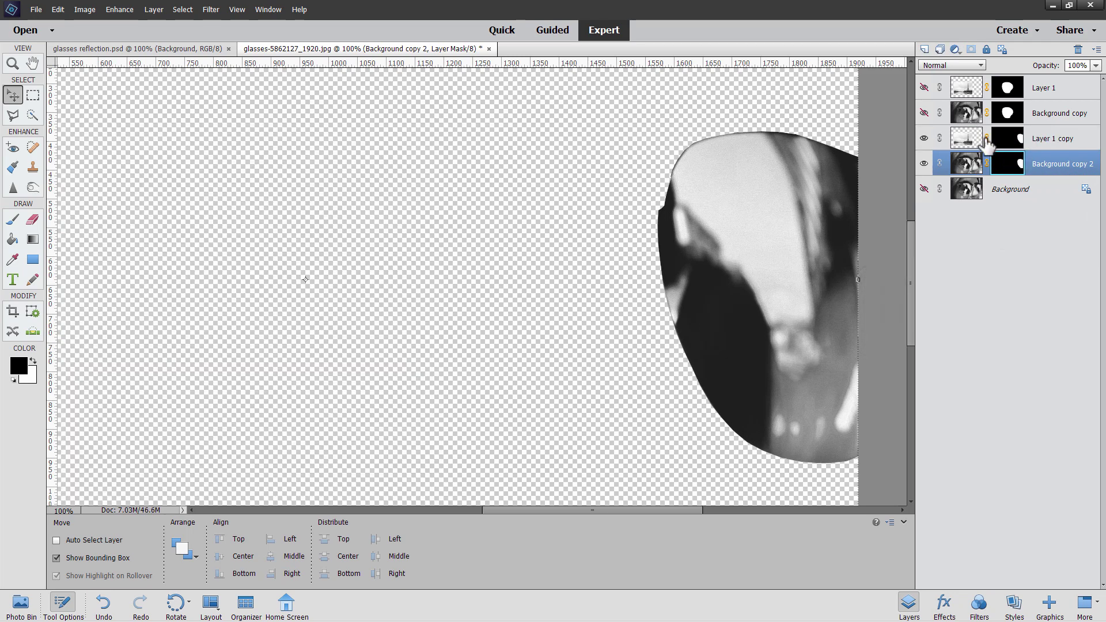
# Unlink Layer 1 copy from its mask and slide the tower into the right lens.
pyautogui.click(960, 141)
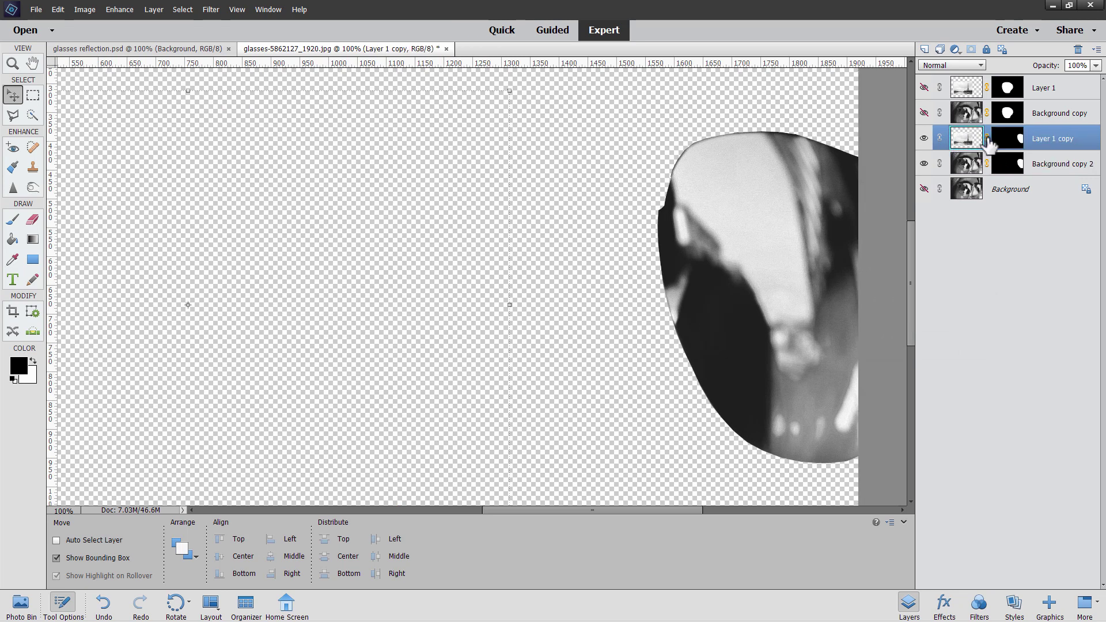
pyautogui.click(987, 138)
pyautogui.moveTo(297, 298); pyautogui.dragTo(658, 287)
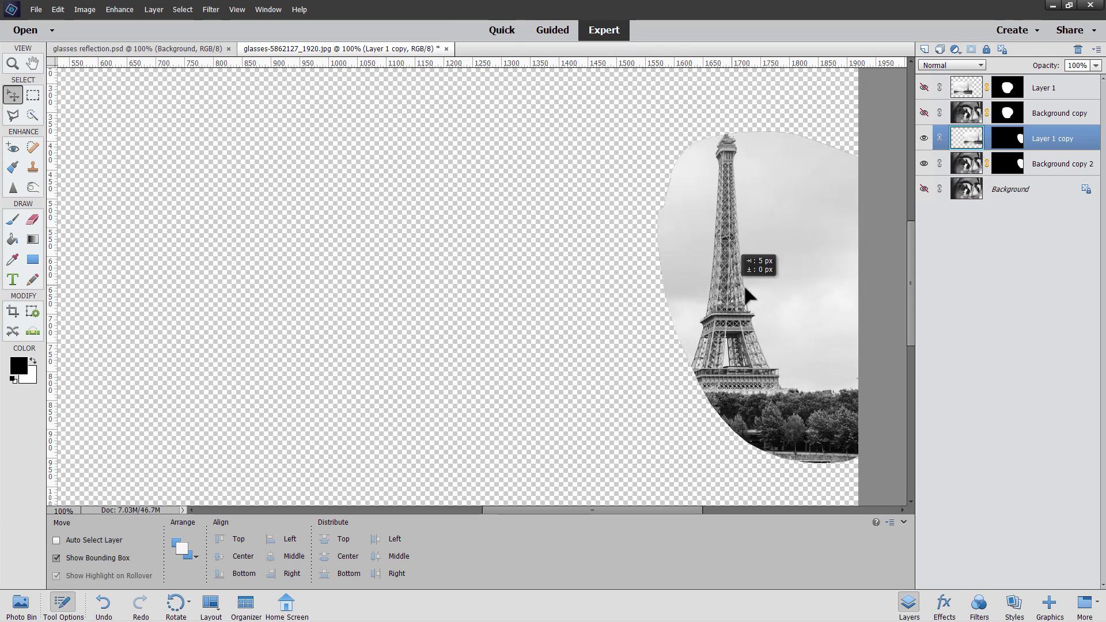
pyautogui.moveTo(746, 289); pyautogui.dragTo(744, 290)
# Show Background copy 2, Background copy and Layer 1, and nudge the right-lens tower slightly.
pyautogui.click(923, 164)
pyautogui.click(924, 113)
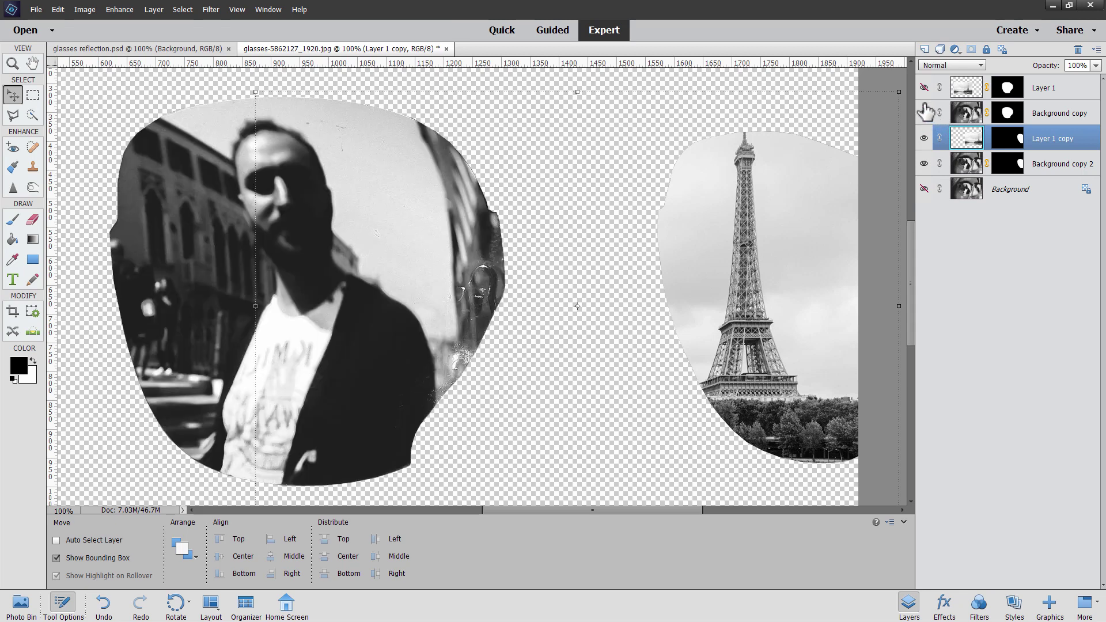
pyautogui.click(924, 87)
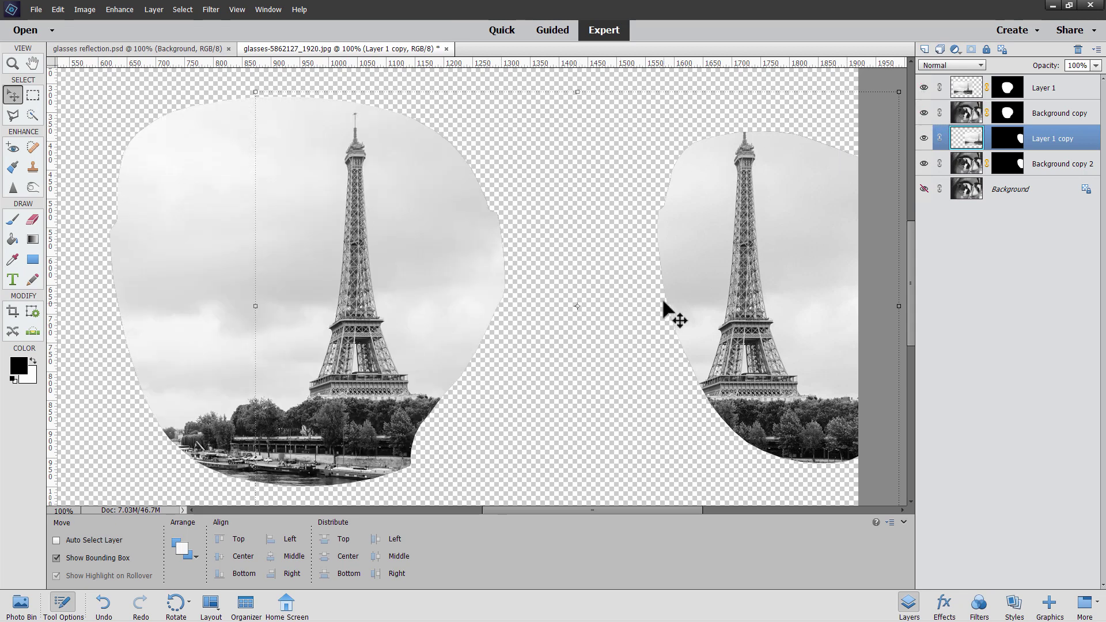
pyautogui.moveTo(773, 342); pyautogui.dragTo(757, 344)
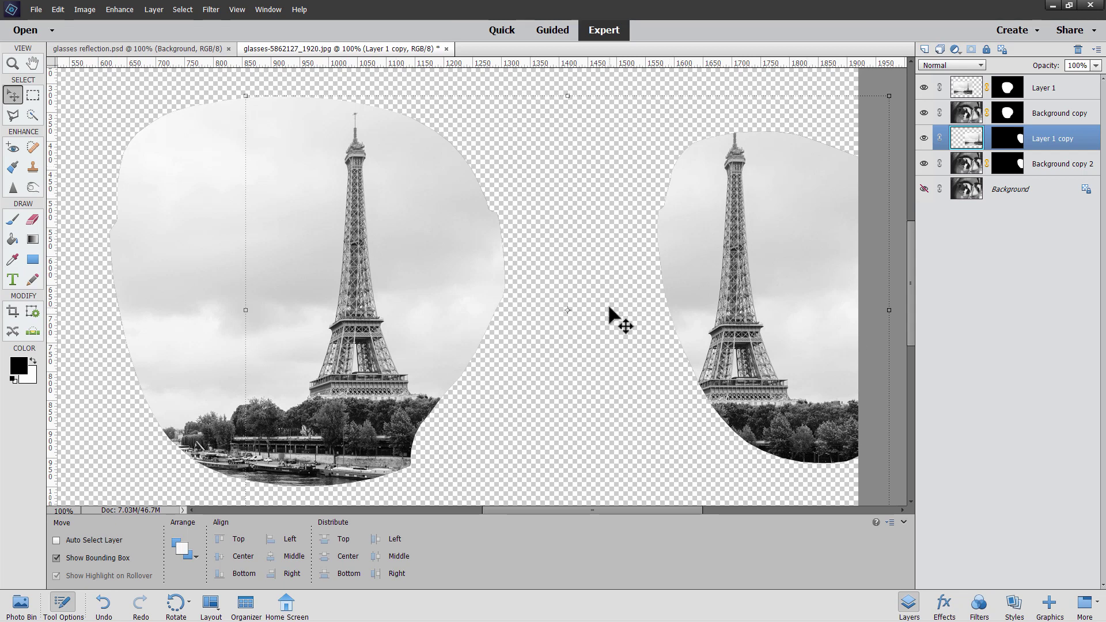
# Hide the Background photo and make Layer 1 the active layer.
pyautogui.click(924, 189)
pyautogui.click(924, 191)
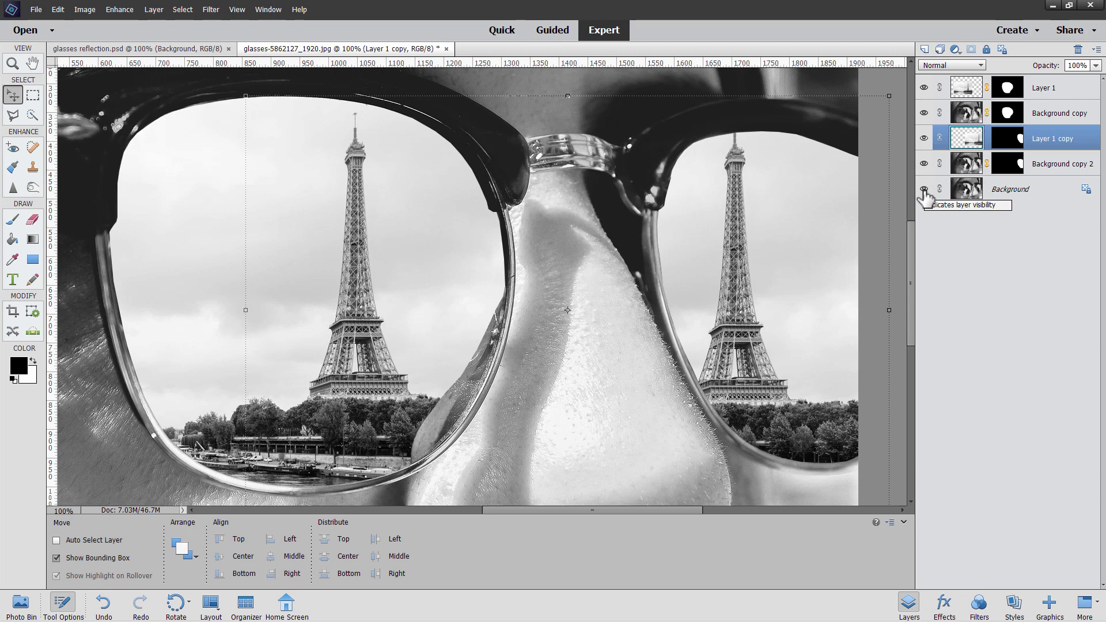
pyautogui.click(924, 190)
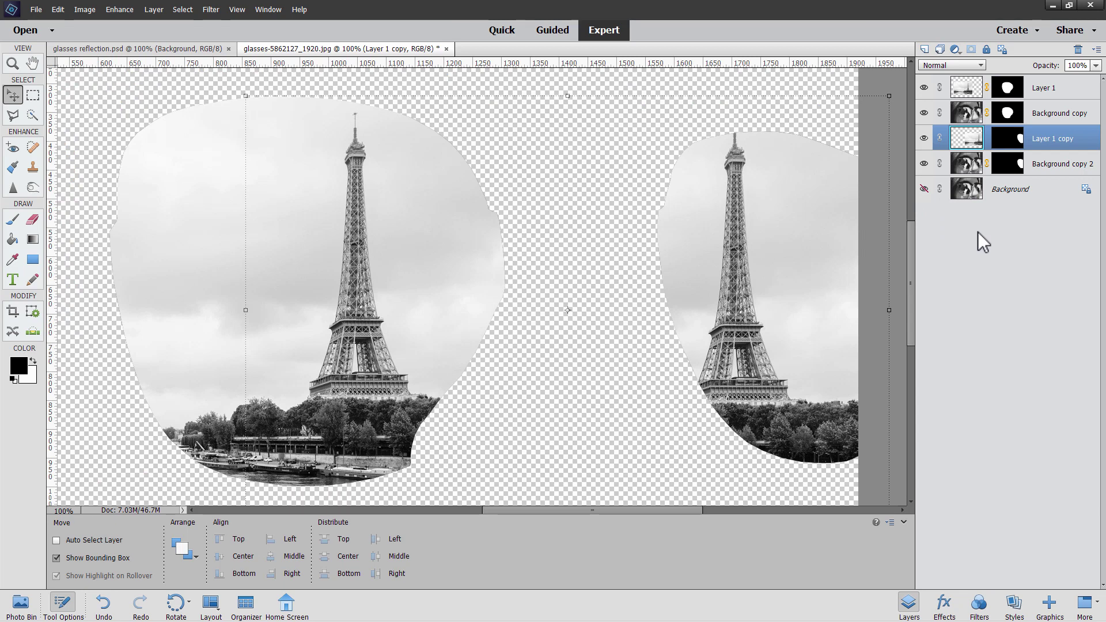
pyautogui.click(966, 92)
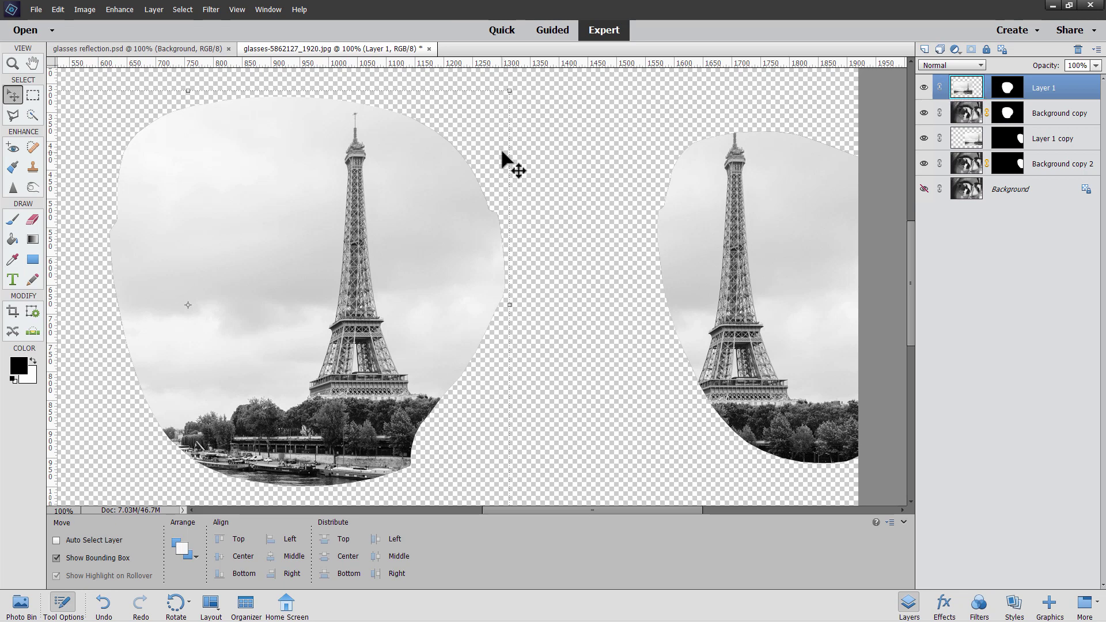
# Liquify Layer 1 with a size-684 Warp brush so the left tower leans rightward.
pyautogui.click(210, 11)
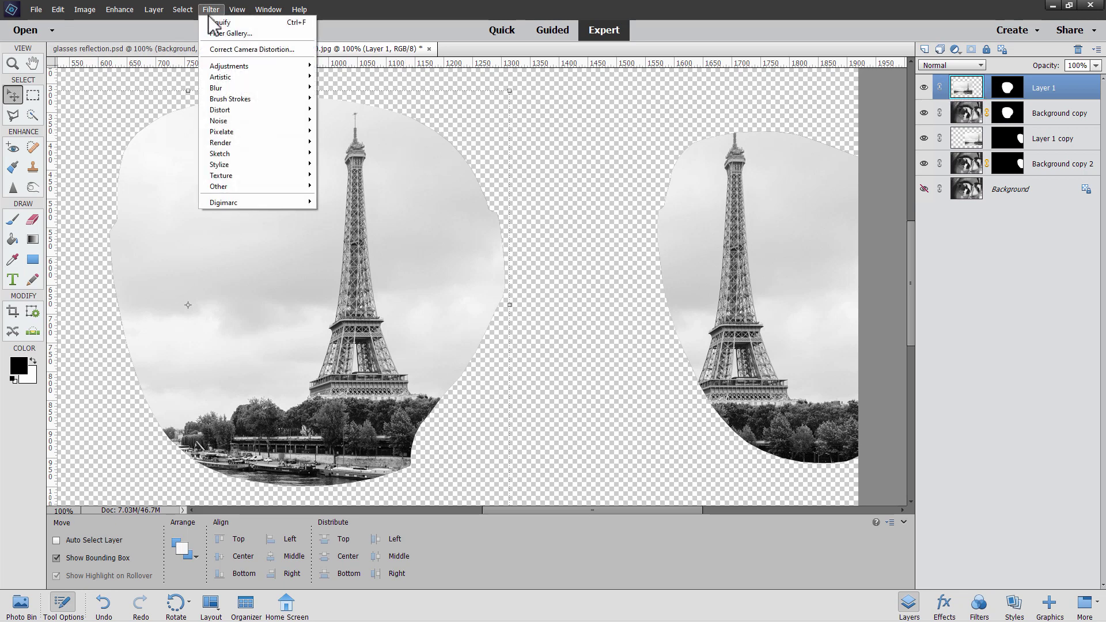
pyautogui.moveTo(228, 113)
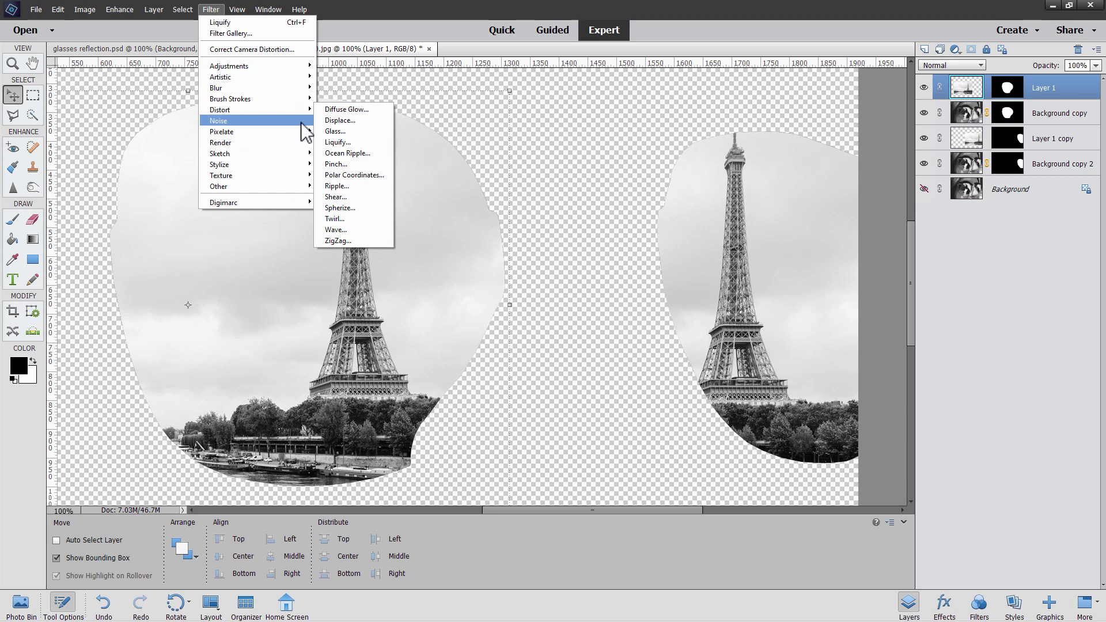
pyautogui.click(346, 142)
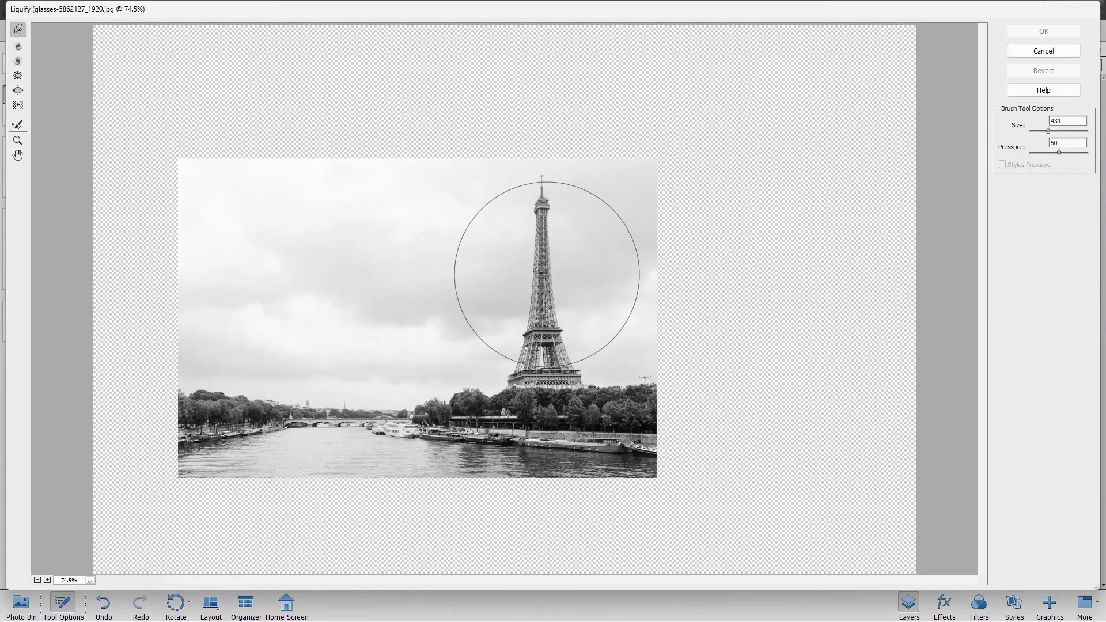
pyautogui.moveTo(543, 292)
pyautogui.mouseDown()
pyautogui.moveTo(630, 299)
pyautogui.moveTo(499, 289)
pyautogui.moveTo(440, 316)
pyautogui.moveTo(606, 295)
pyautogui.mouseUp()
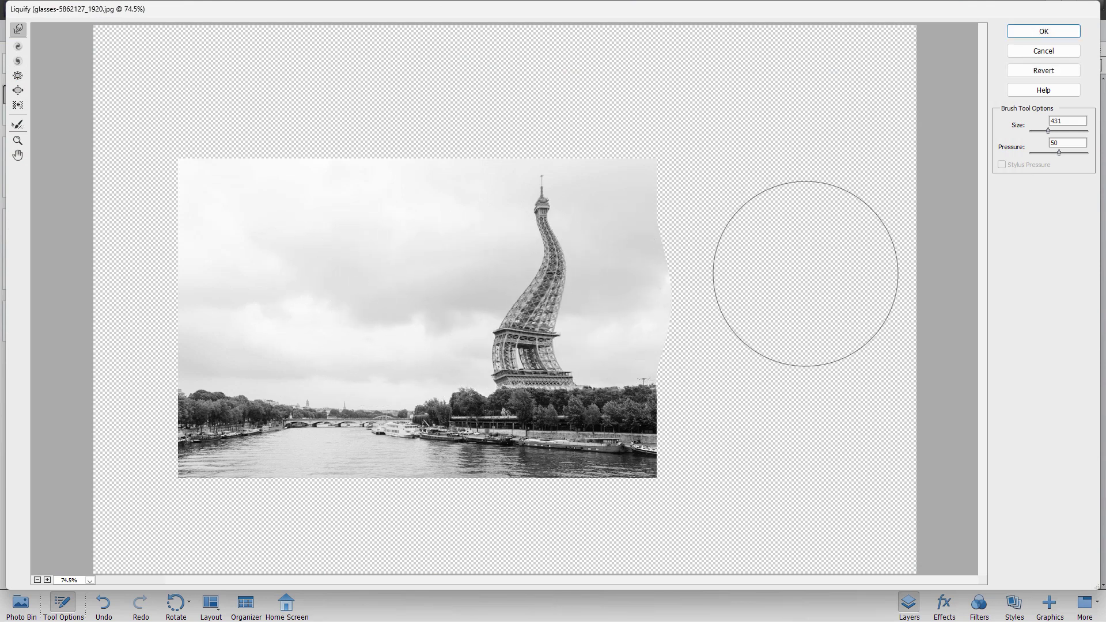
pyautogui.hotkey('ctrl', 'z')
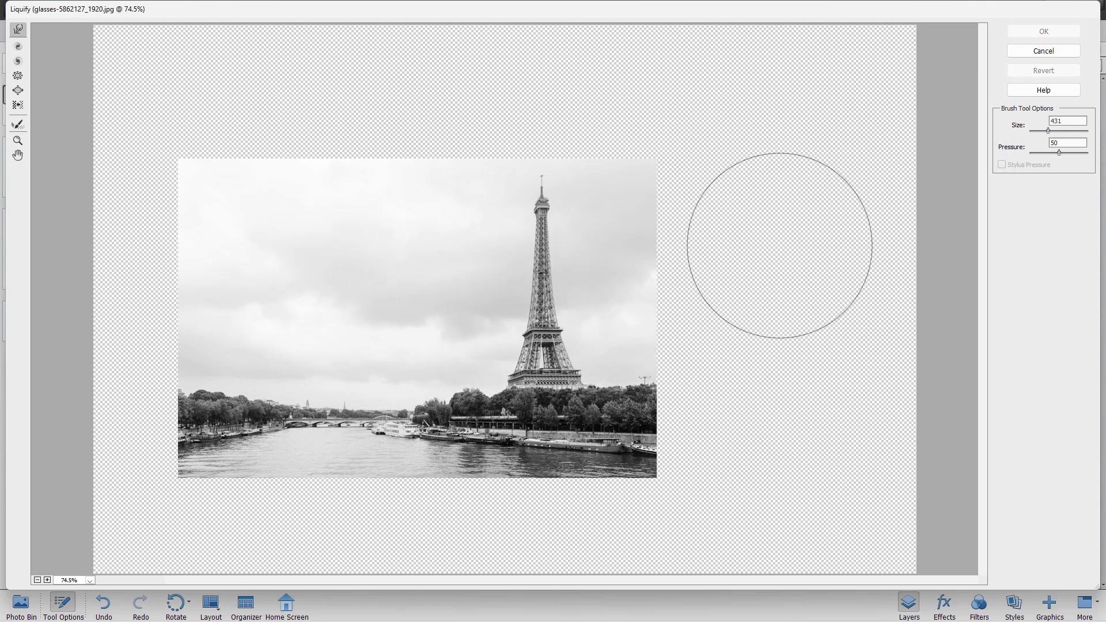
pyautogui.moveTo(1047, 131); pyautogui.dragTo(1050, 131)
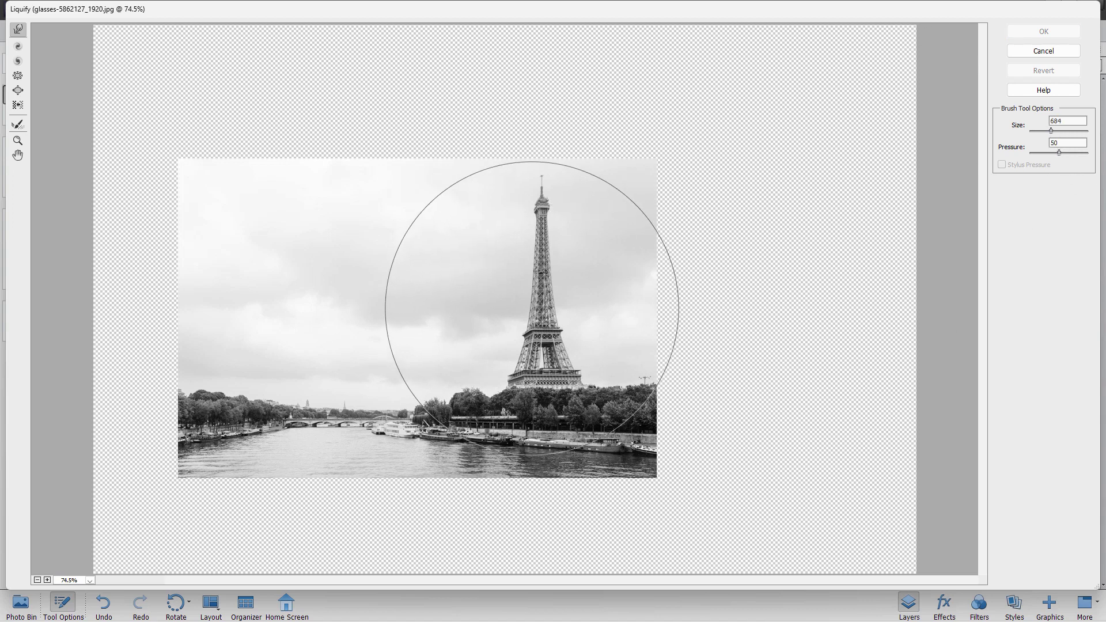
pyautogui.moveTo(527, 311)
pyautogui.mouseDown()
pyautogui.moveTo(562, 294)
pyautogui.moveTo(542, 297)
pyautogui.moveTo(546, 284)
pyautogui.mouseUp()
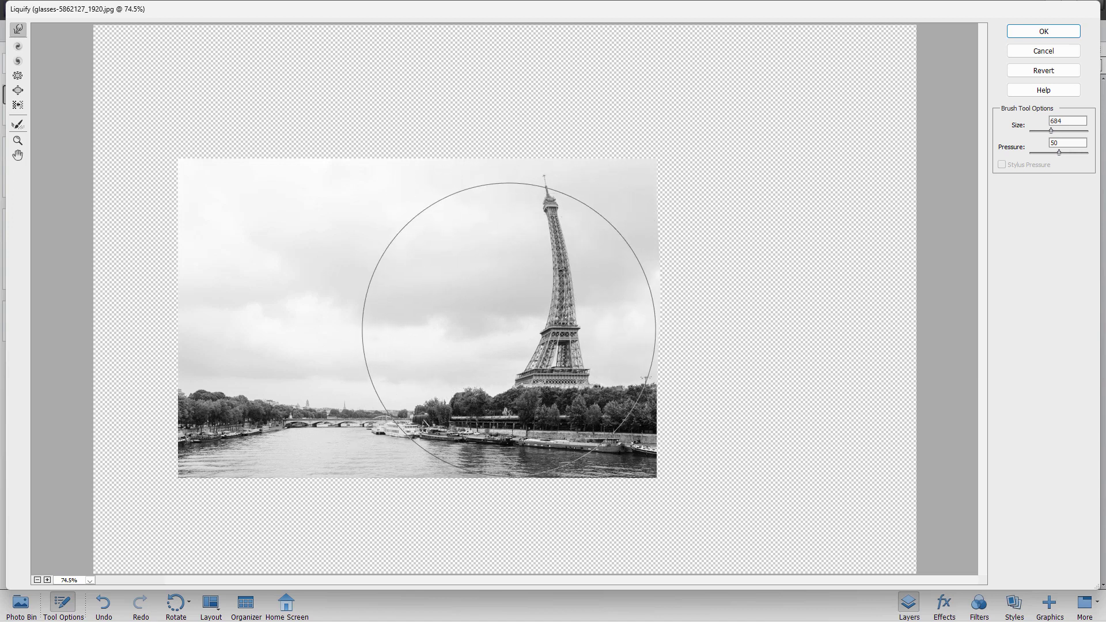
pyautogui.moveTo(470, 407)
pyautogui.mouseDown()
pyautogui.moveTo(433, 407)
pyautogui.moveTo(405, 390)
pyautogui.mouseUp()
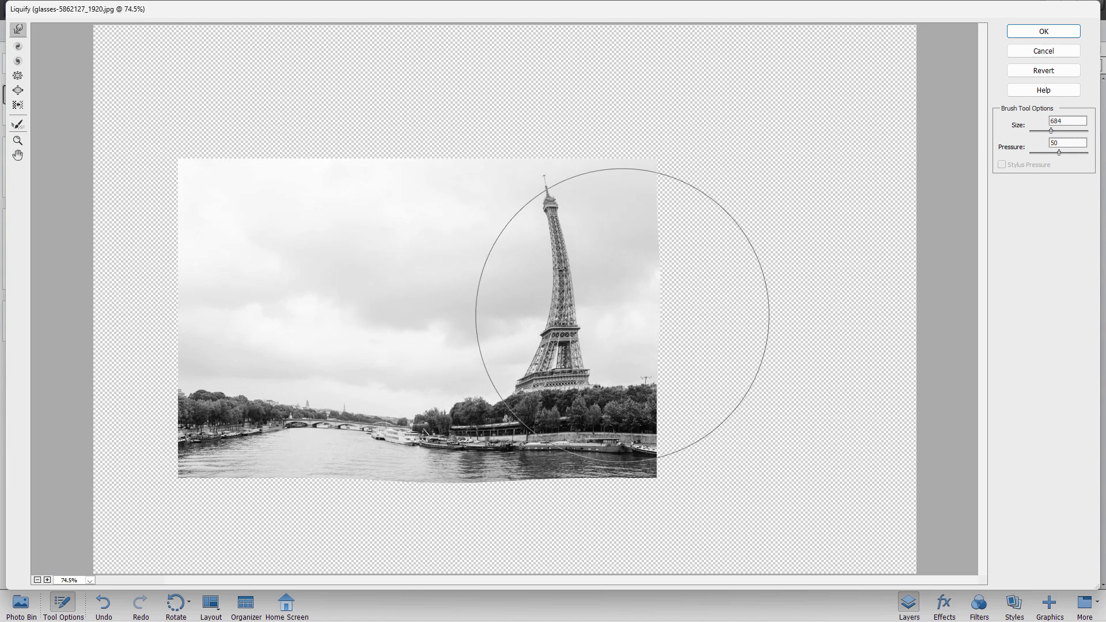
pyautogui.click(1041, 31)
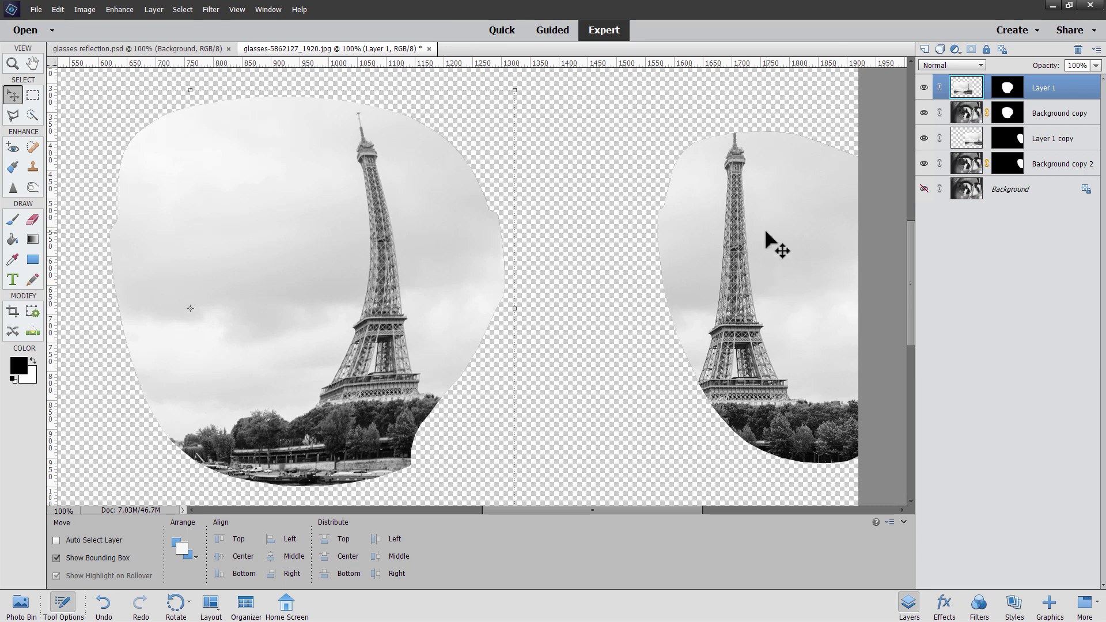
# On Layer 1 copy, use Liquify to warp the right-lens tower into a rightward lean.
pyautogui.click(970, 142)
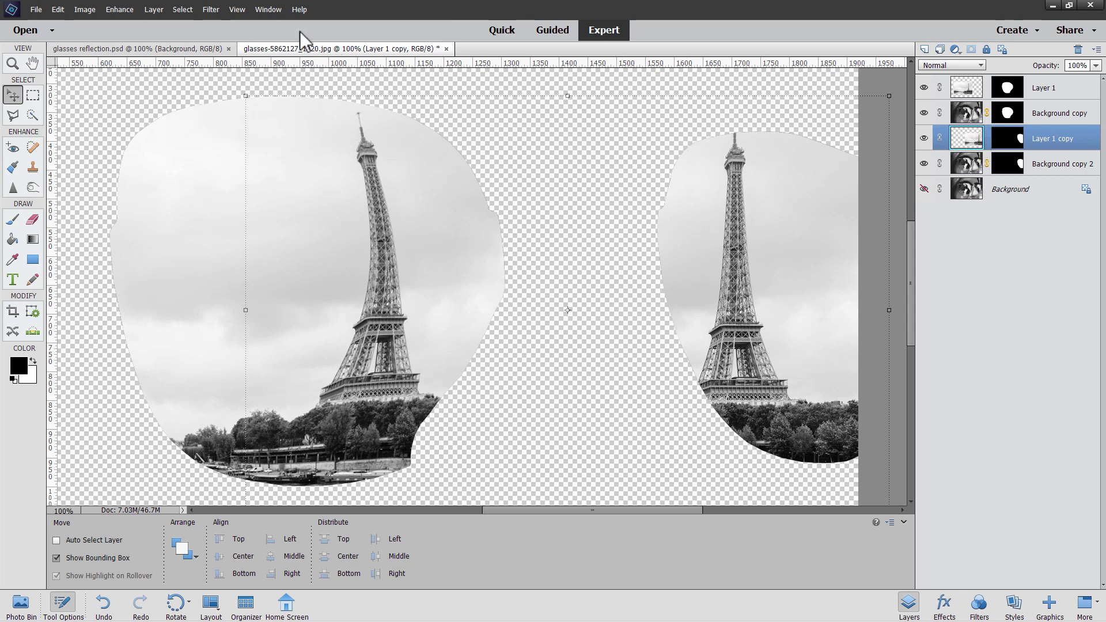
pyautogui.click(207, 12)
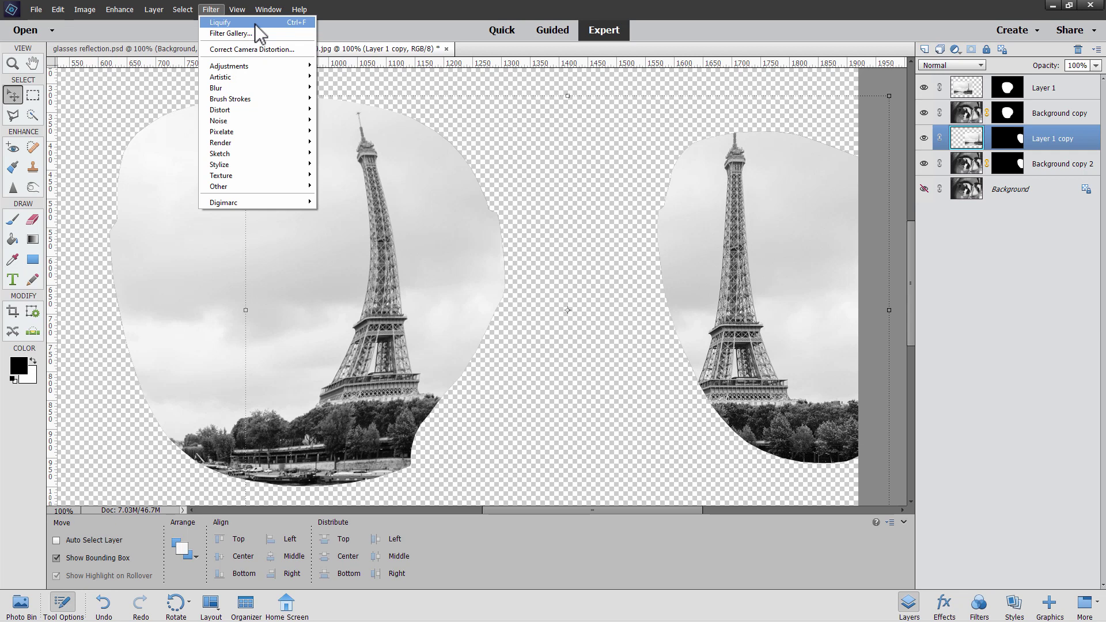
pyautogui.moveTo(281, 111)
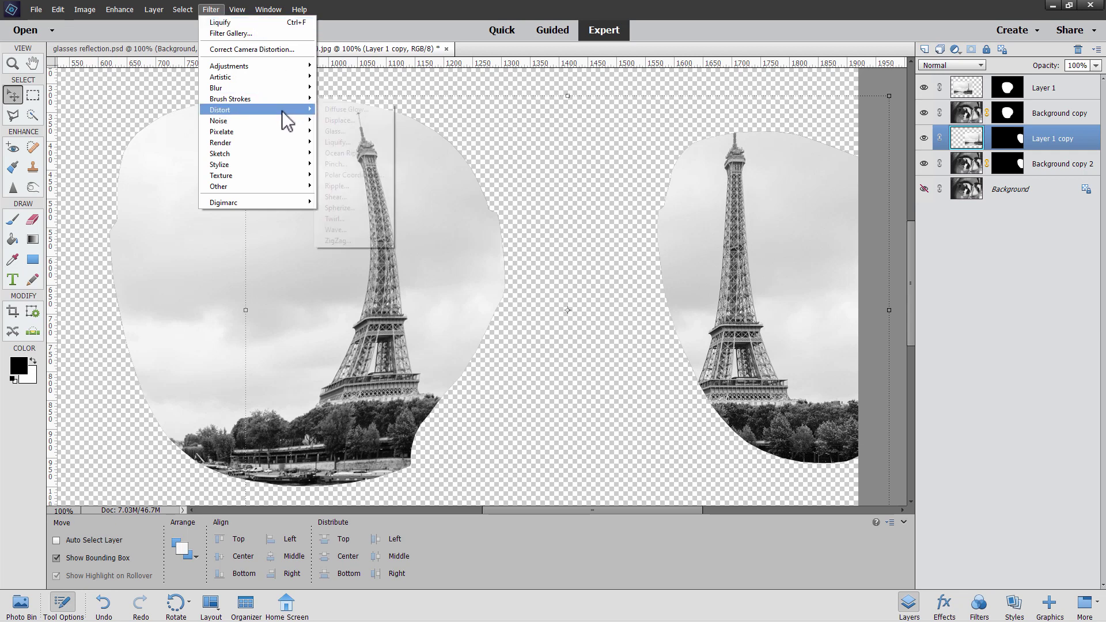
pyautogui.click(352, 142)
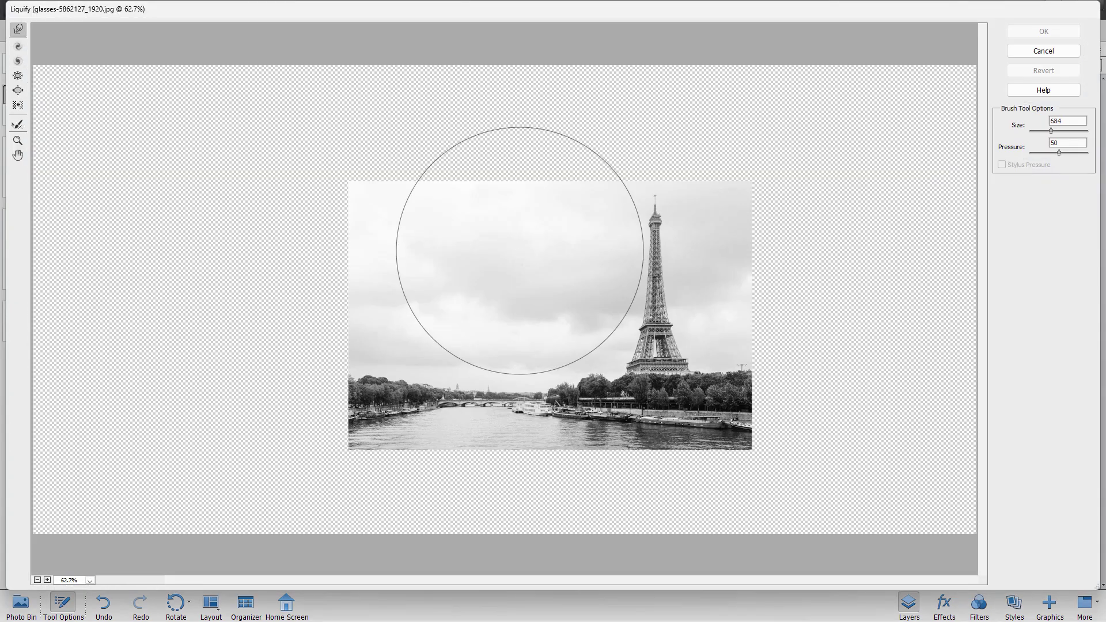
pyautogui.moveTo(519, 250)
pyautogui.mouseDown()
pyautogui.moveTo(543, 317)
pyautogui.moveTo(568, 270)
pyautogui.moveTo(562, 329)
pyautogui.moveTo(664, 282)
pyautogui.moveTo(655, 314)
pyautogui.moveTo(613, 359)
pyautogui.moveTo(629, 373)
pyautogui.moveTo(658, 288)
pyautogui.mouseUp()
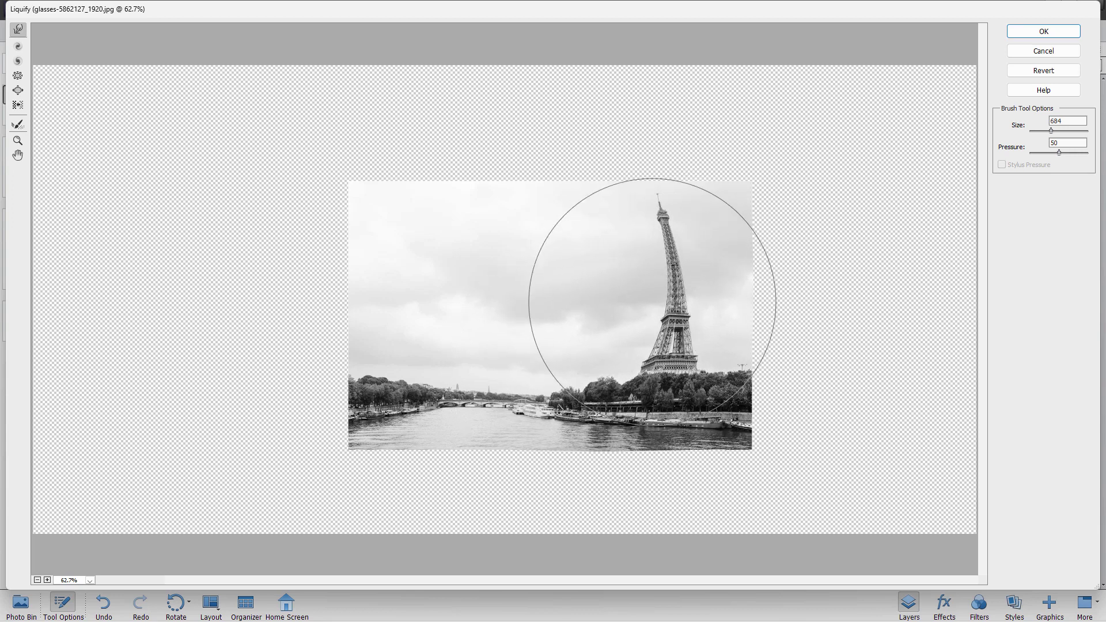
pyautogui.click(1057, 29)
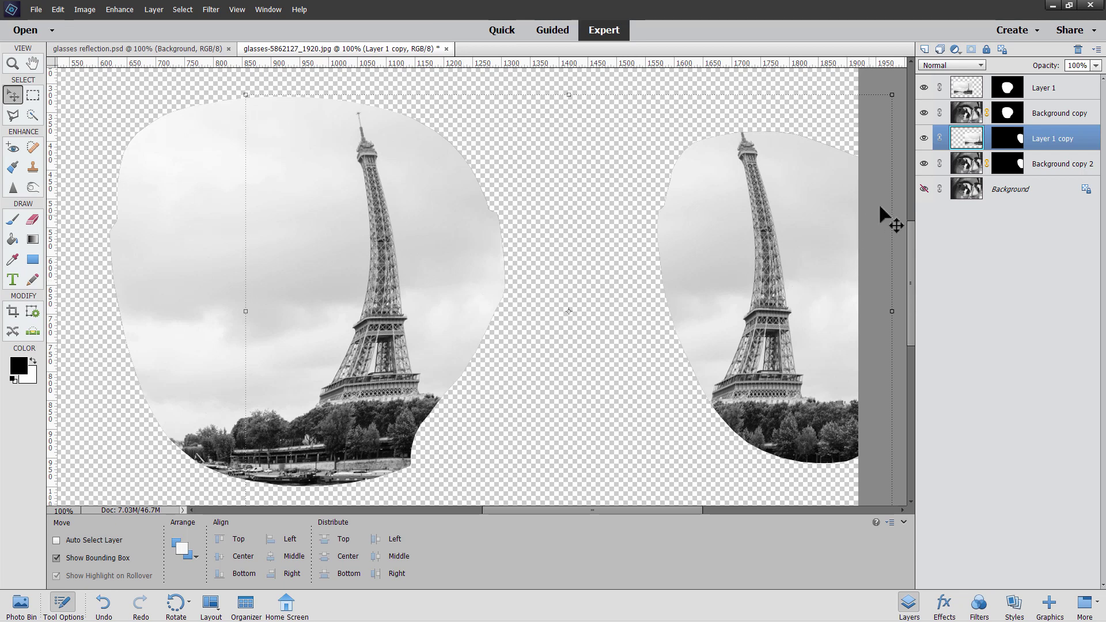
# Show the Background glasses photo and zoom the view out to 82%.
pyautogui.click(924, 189)
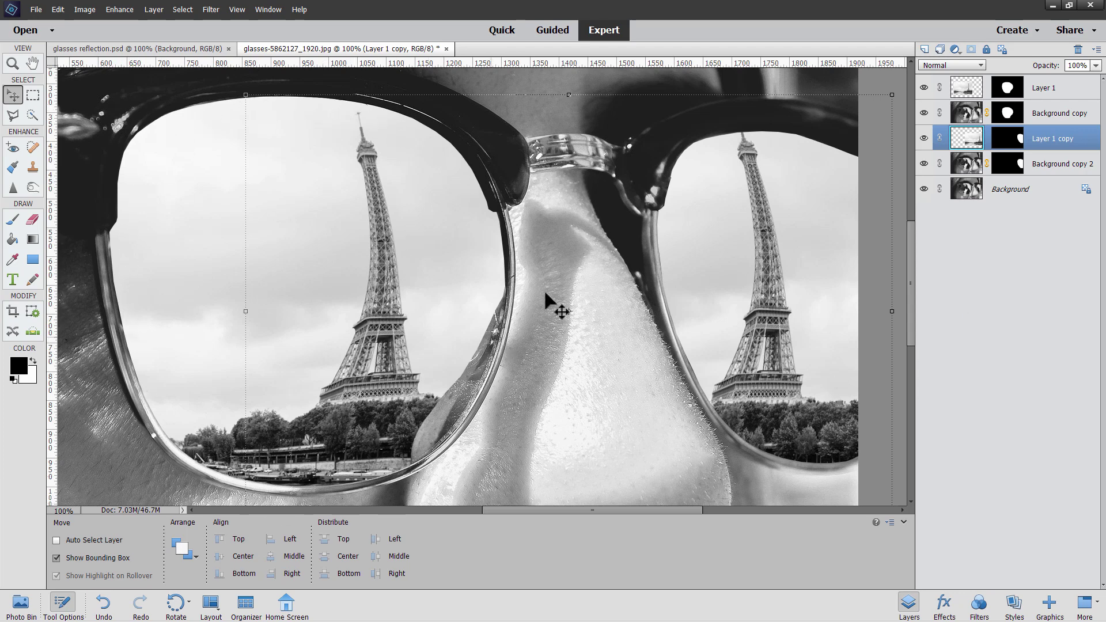
pyautogui.click(13, 64)
pyautogui.moveTo(168, 541); pyautogui.dragTo(164, 541)
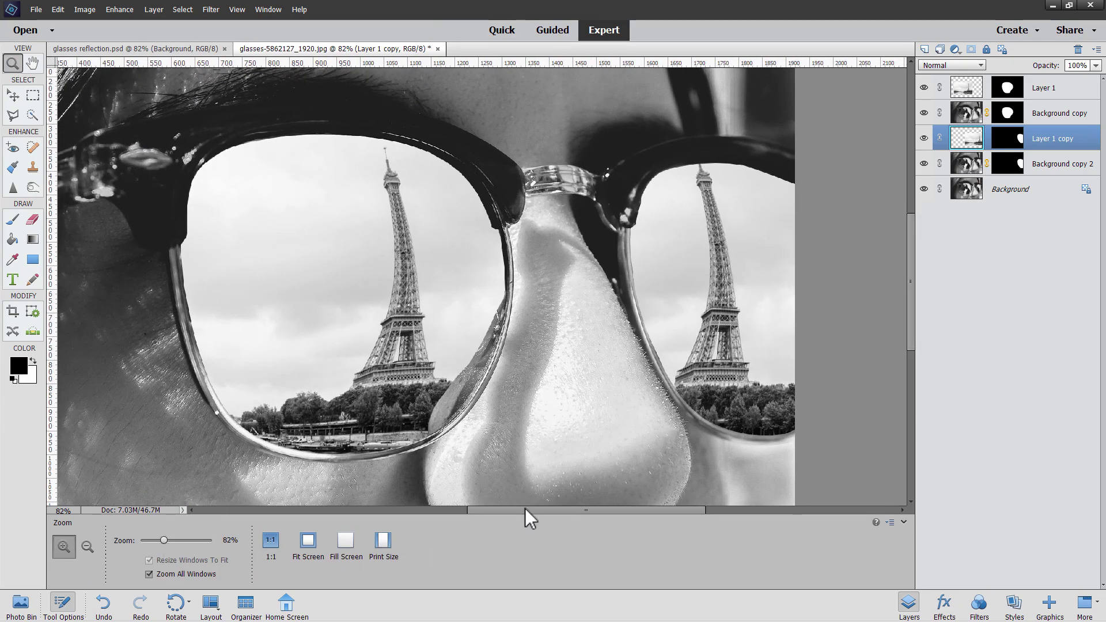
pyautogui.moveTo(527, 508)
pyautogui.mouseDown()
pyautogui.moveTo(543, 509)
pyautogui.moveTo(534, 511)
pyautogui.mouseUp()
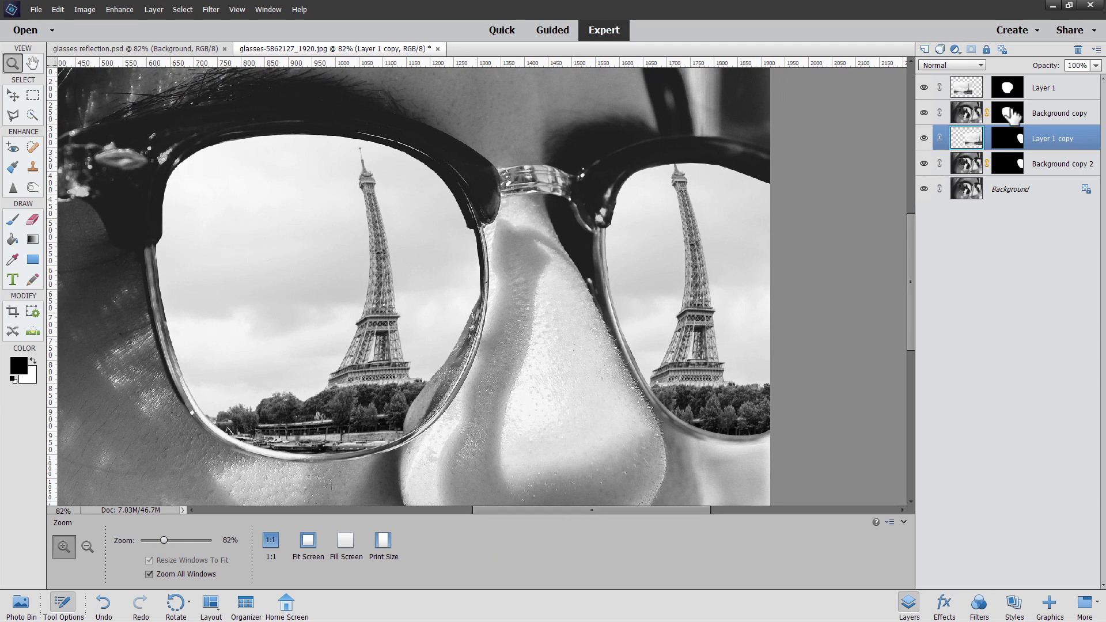
# Add Layer 2 above Layer 1 and set up a reversed radial Foreground to Background gradient.
pyautogui.click(1037, 89)
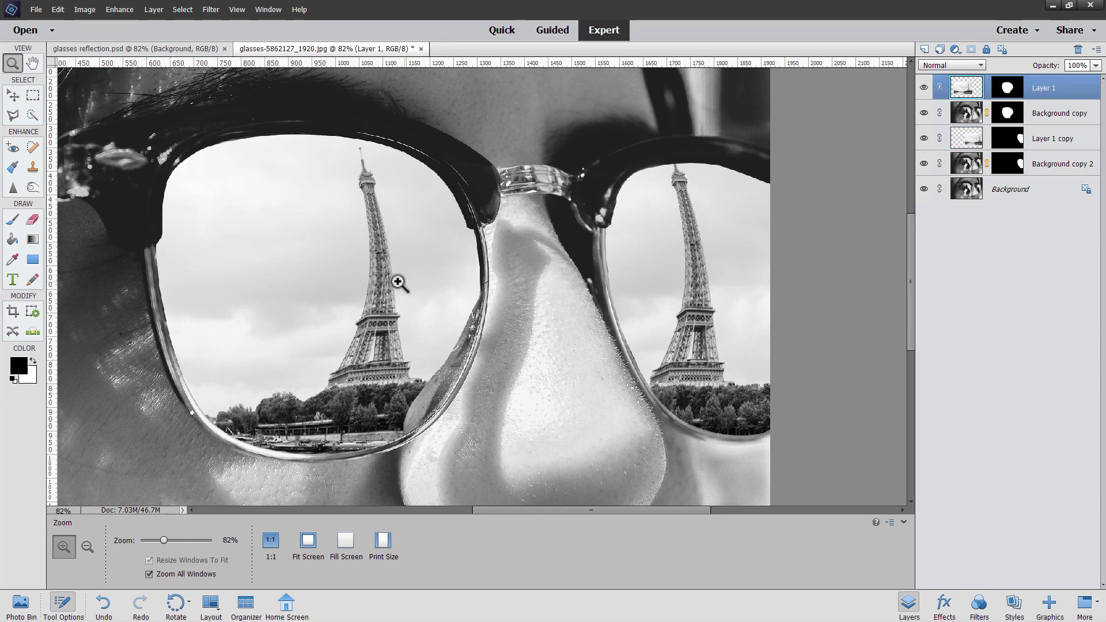
pyautogui.click(925, 50)
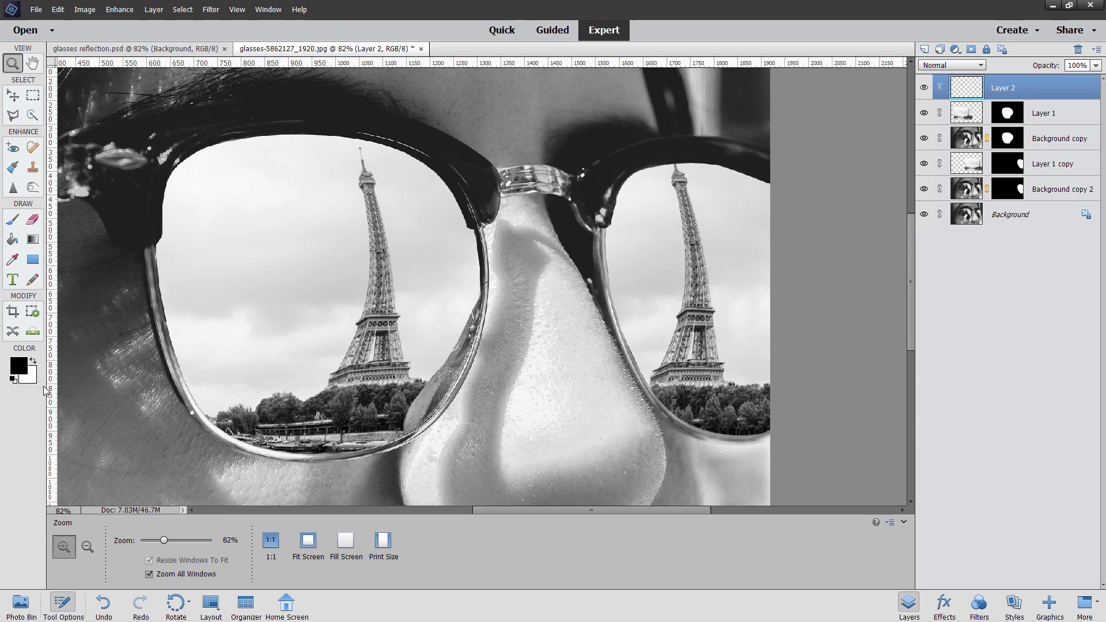
pyautogui.click(33, 242)
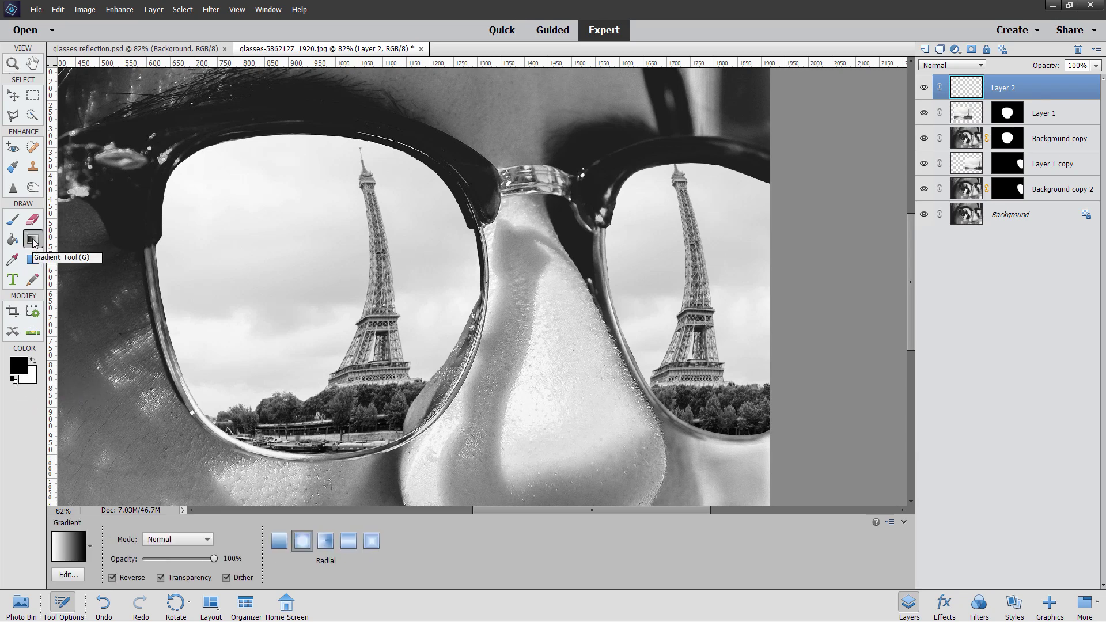
pyautogui.click(303, 543)
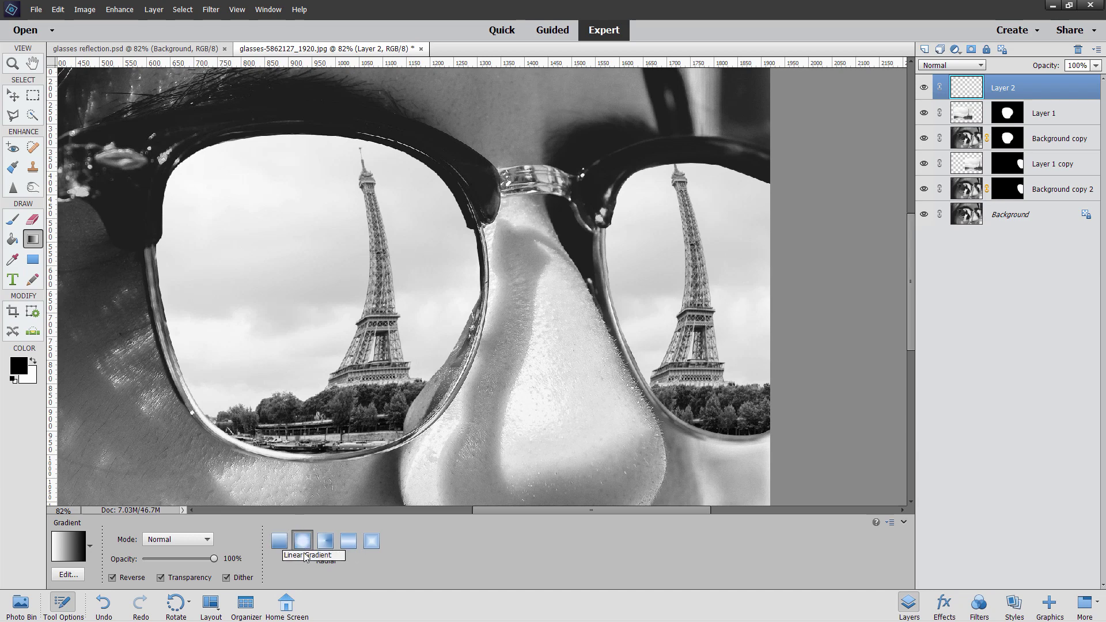
pyautogui.click(112, 577)
pyautogui.click(90, 546)
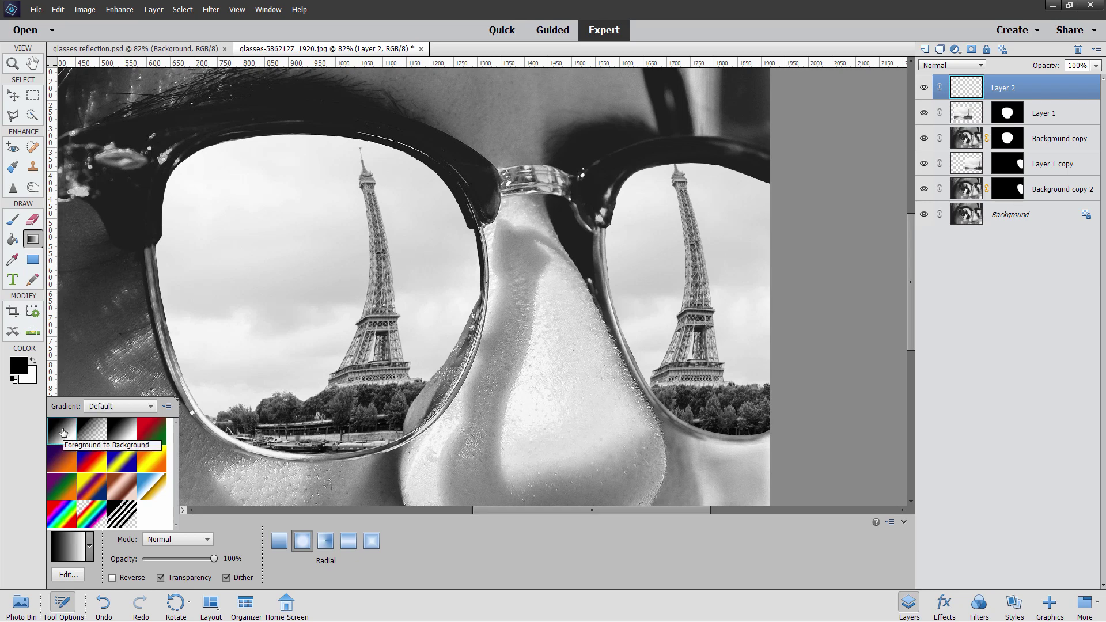
pyautogui.click(101, 571)
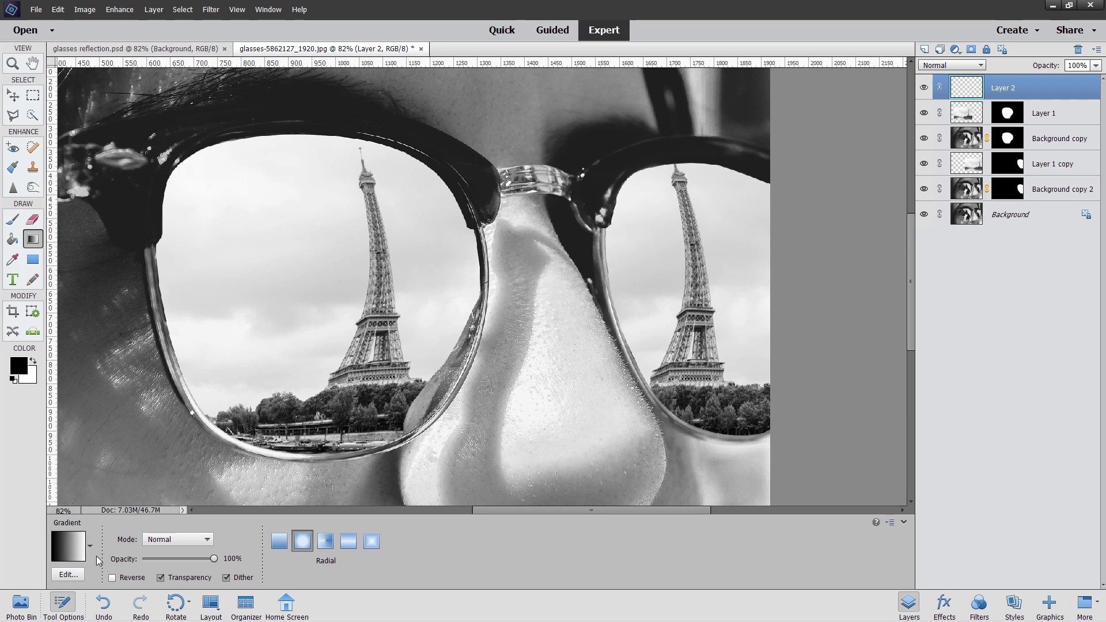
pyautogui.click(111, 578)
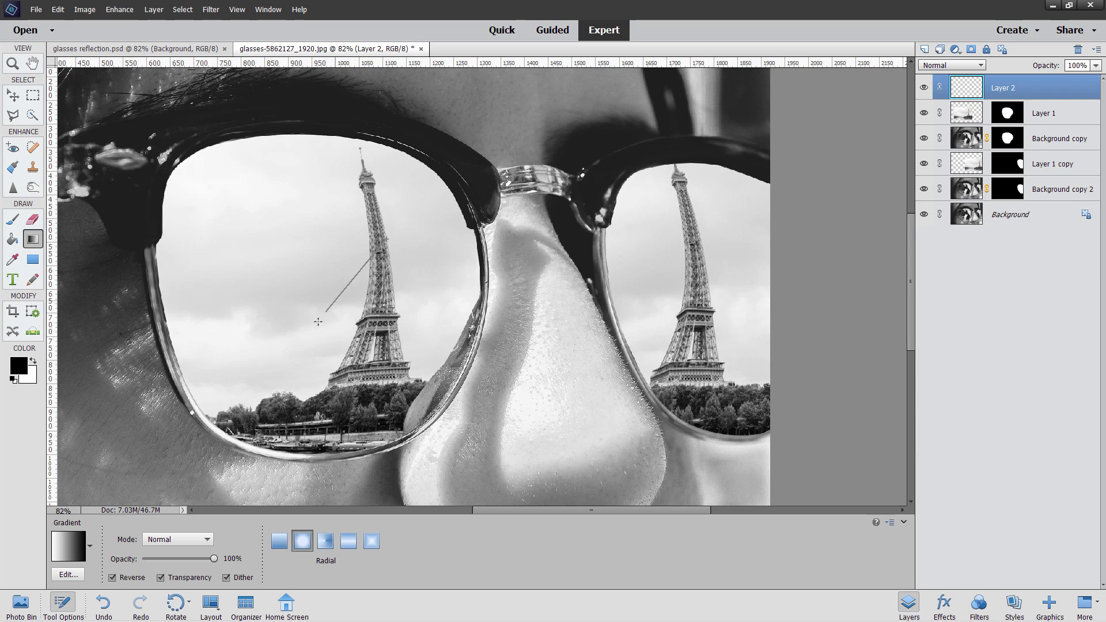
# Fill Layer 2 with a radial white-to-black gradient and copy Layer 1's left-lens mask onto it.
pyautogui.moveTo(317, 324); pyautogui.dragTo(178, 462)
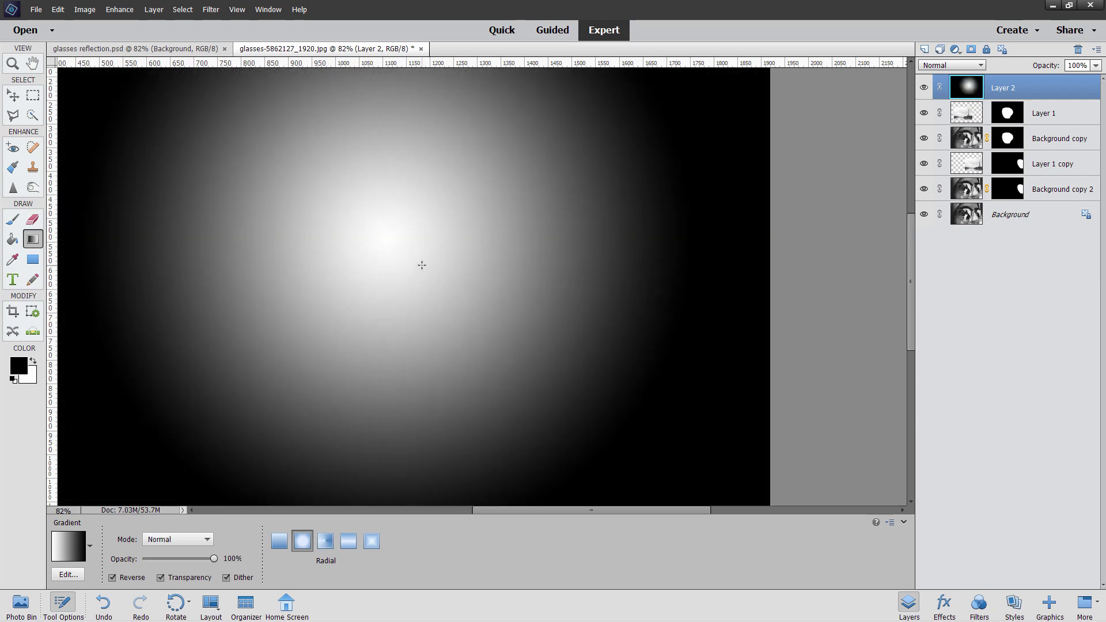
pyautogui.click(1026, 117)
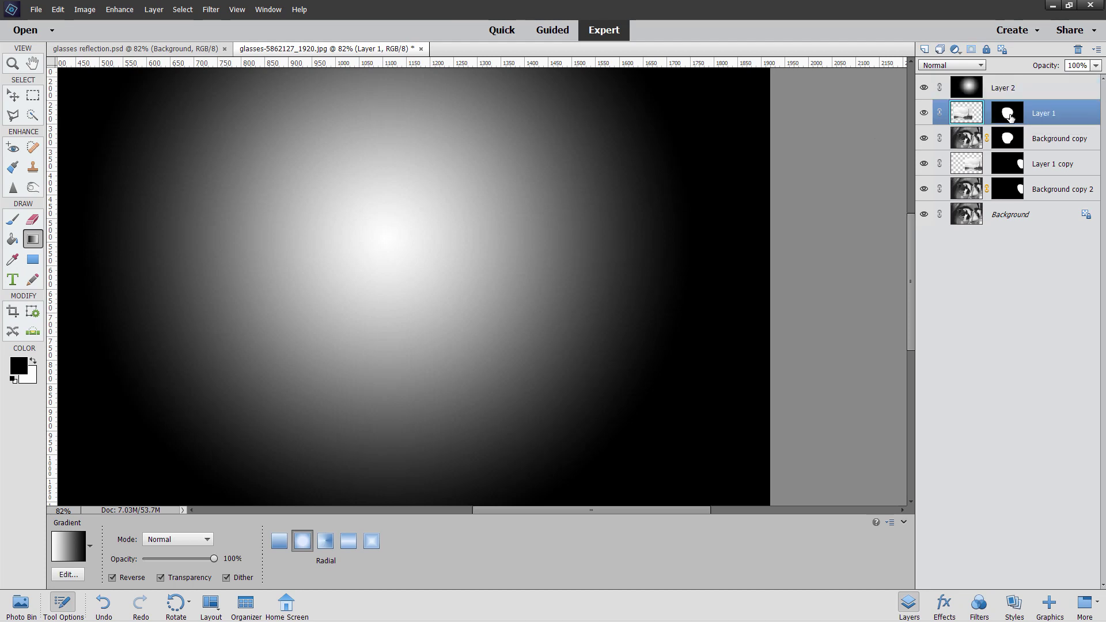
pyautogui.click(1009, 118)
pyautogui.press('alt')
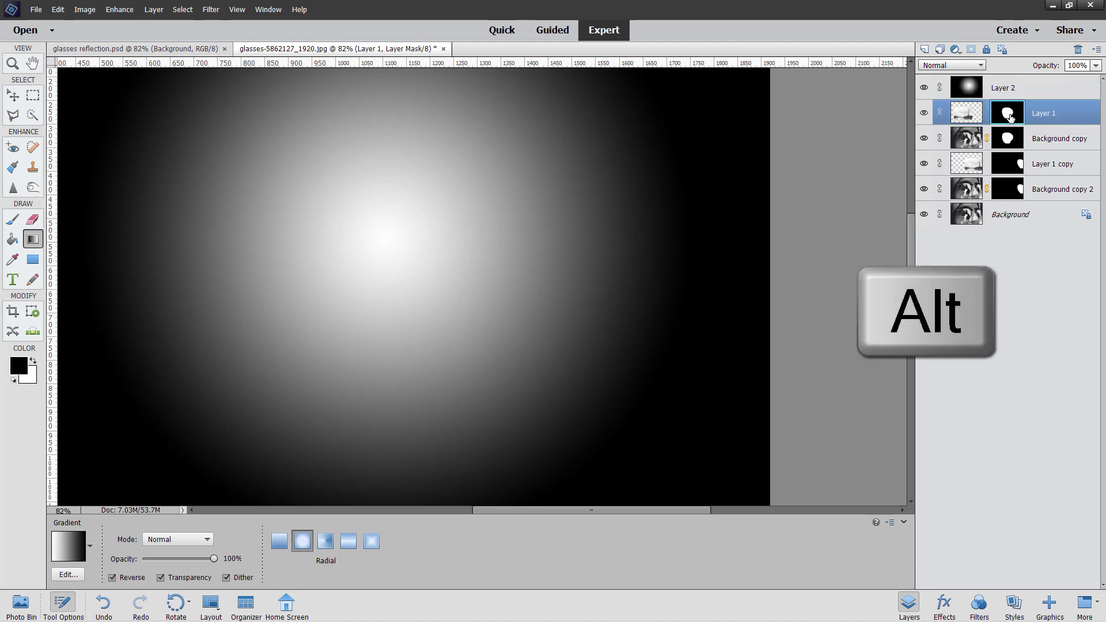
pyautogui.moveTo(1009, 117); pyautogui.dragTo(1010, 89)
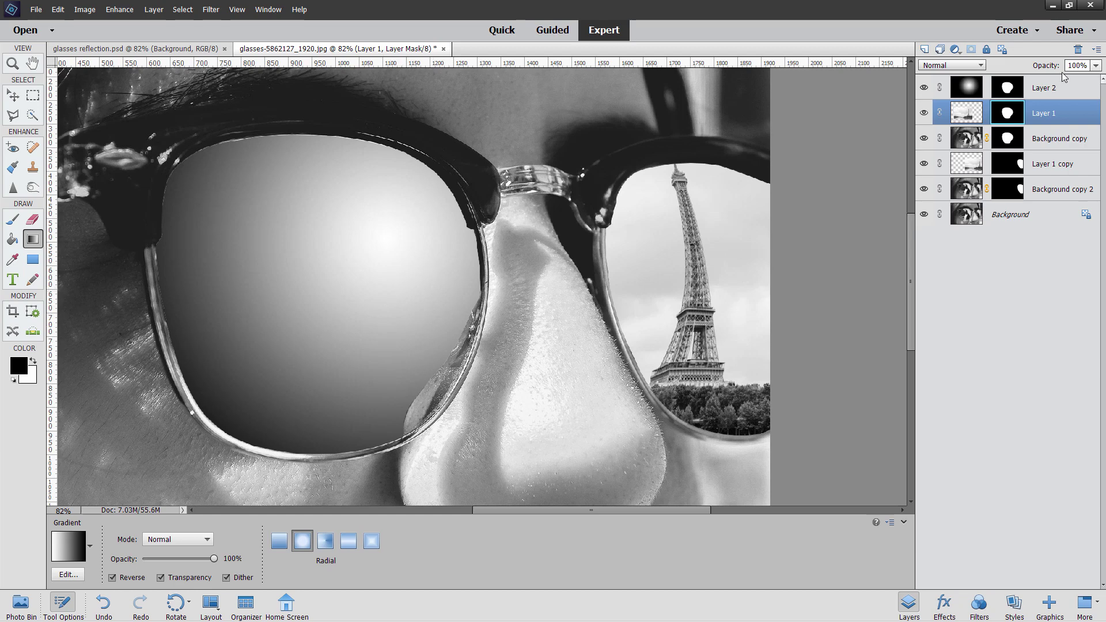
# Set Layer 2's blend mode to Multiply.
pyautogui.click(1044, 87)
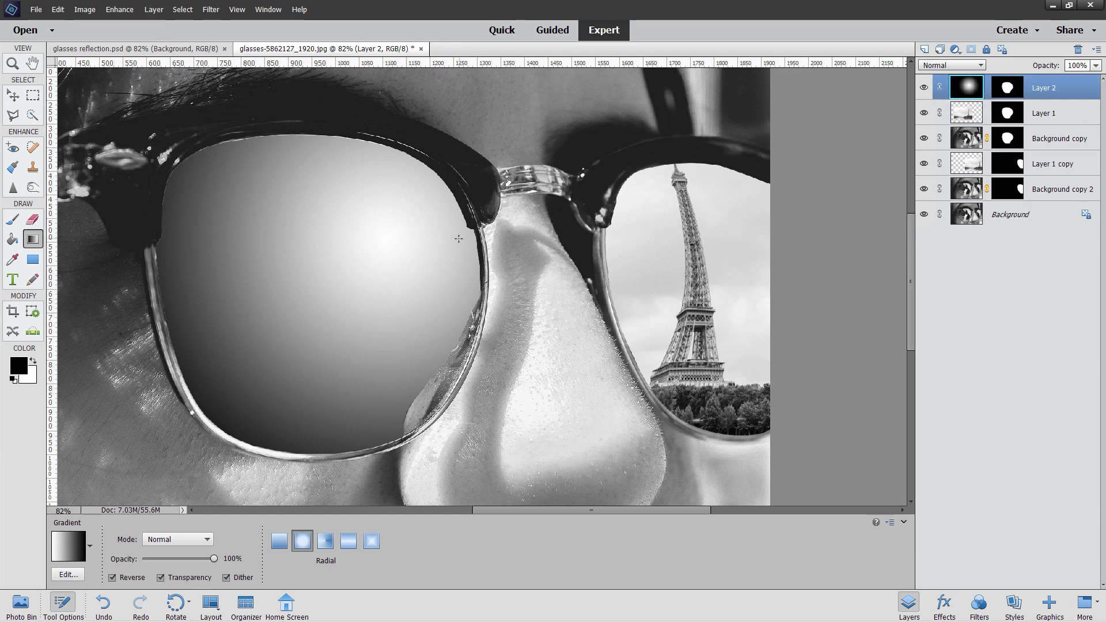
pyautogui.click(948, 66)
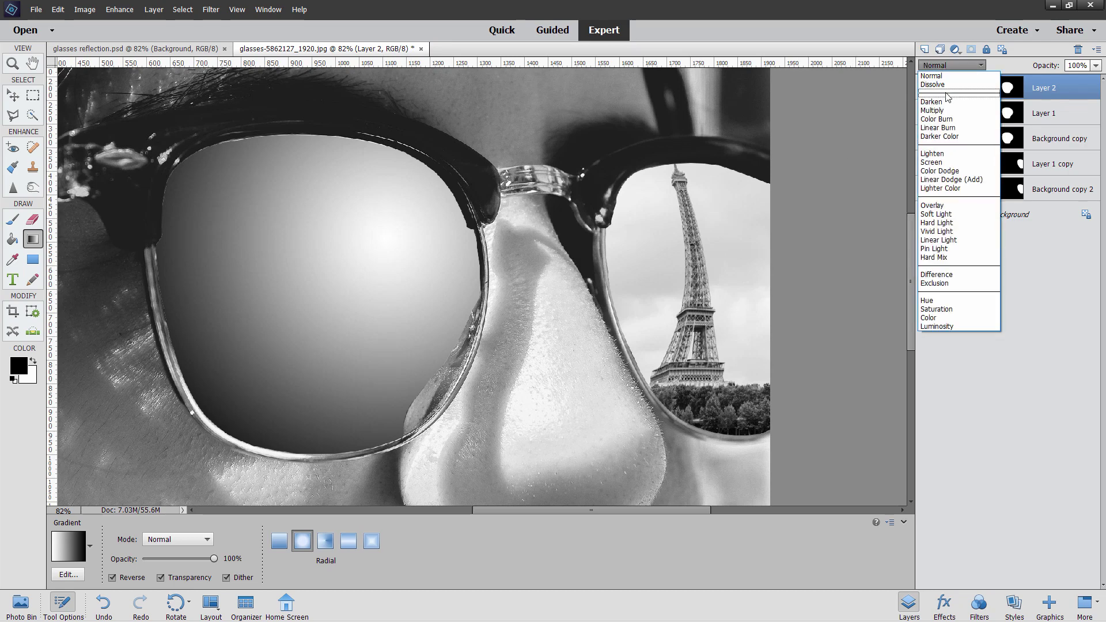
pyautogui.click(932, 110)
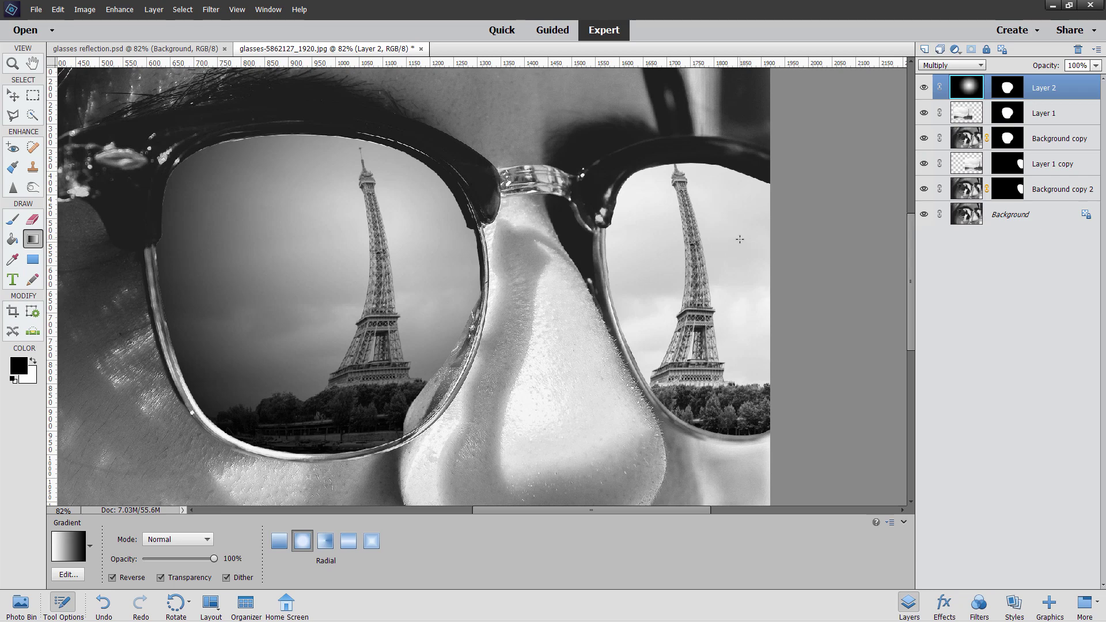
pyautogui.click(1065, 166)
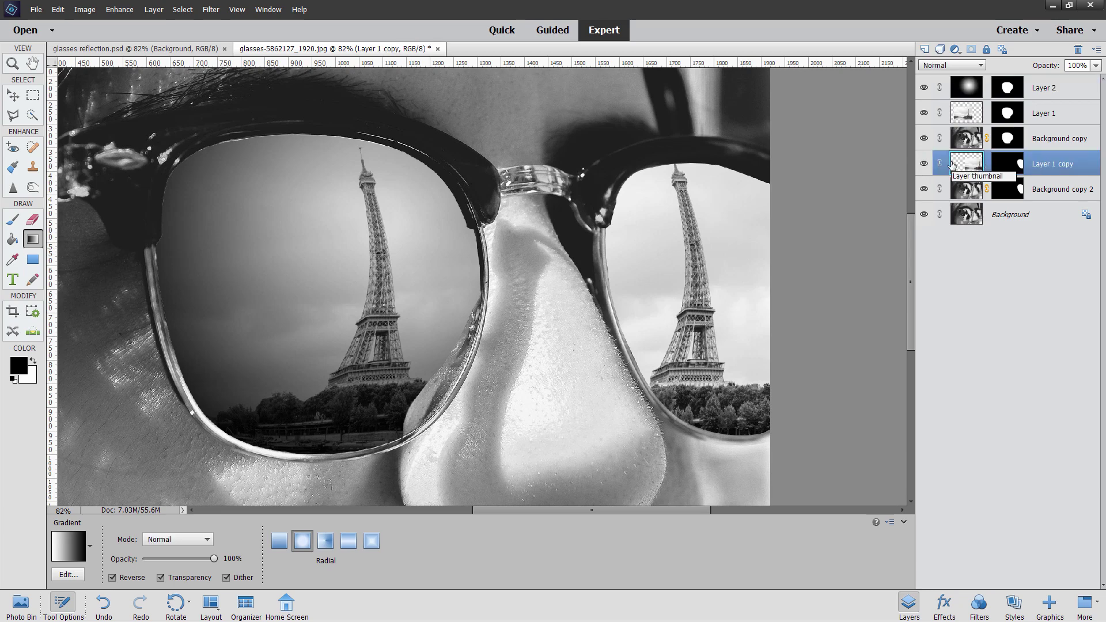
# Add Layer 3 with a radial gradient near the right lens, masked by Layer 1 copy's mask.
pyautogui.click(924, 49)
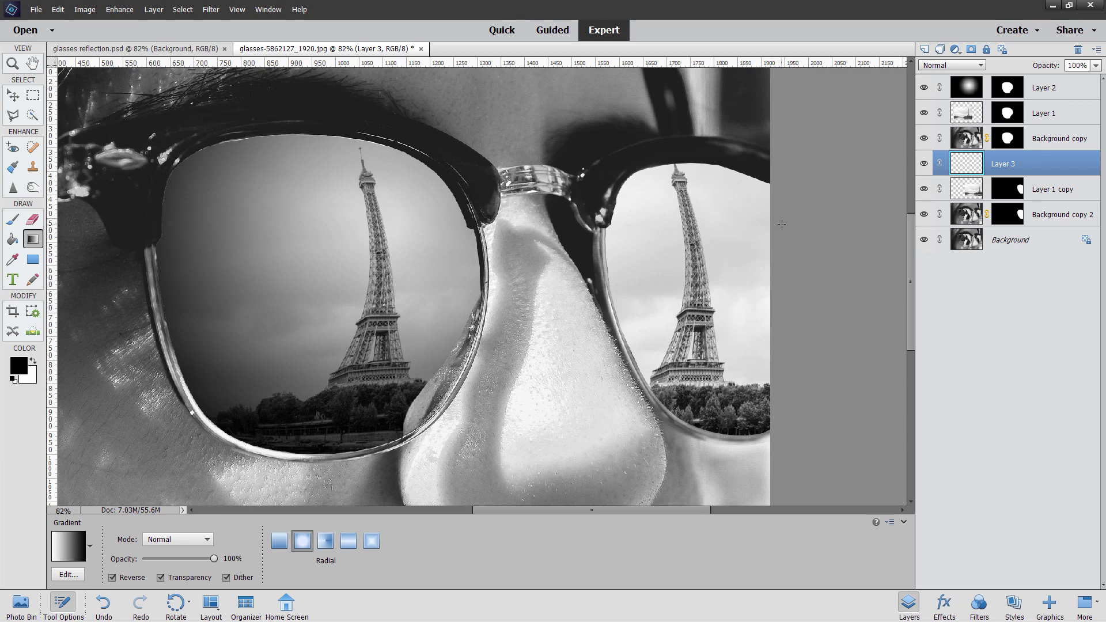
pyautogui.moveTo(782, 223); pyautogui.dragTo(621, 461)
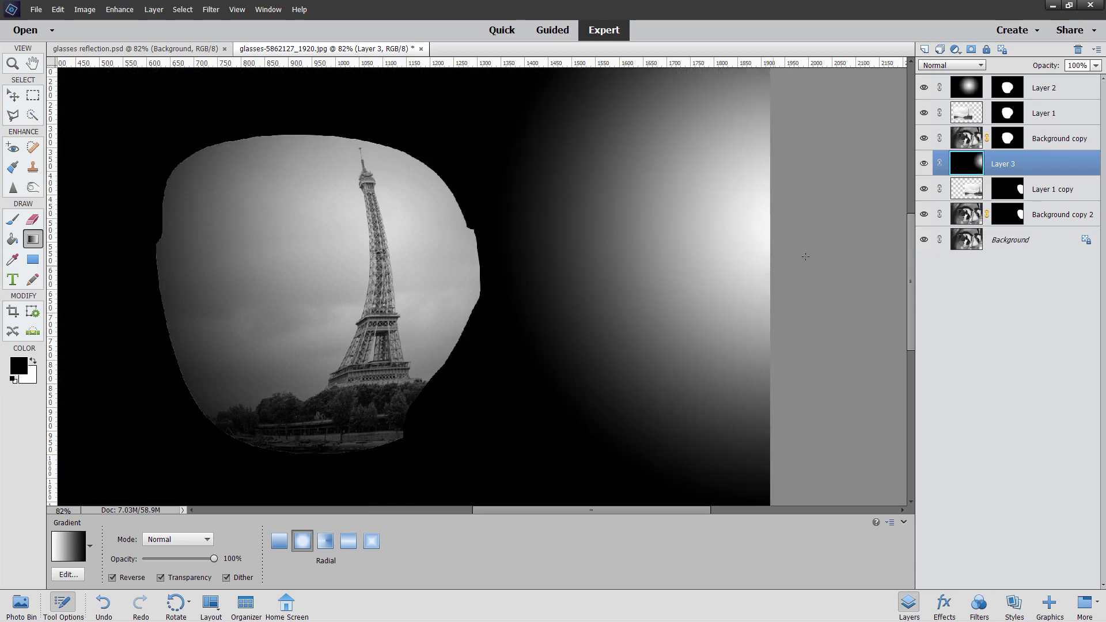
pyautogui.keyDown('alt'); pyautogui.click(1008, 189); pyautogui.keyUp('alt')
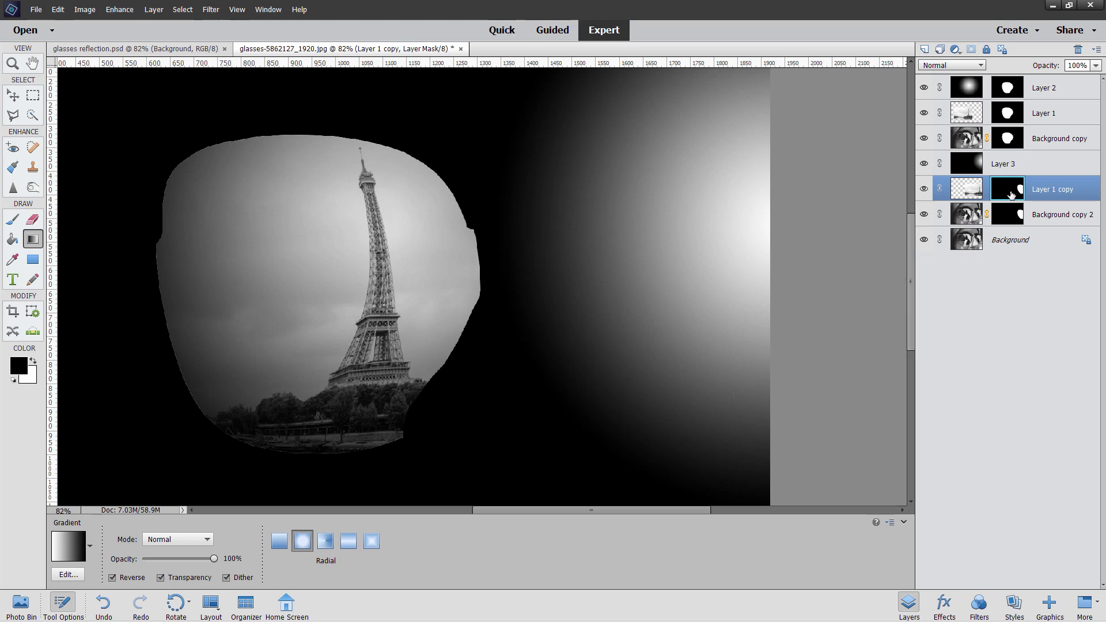
pyautogui.moveTo(1015, 196); pyautogui.dragTo(1011, 169)
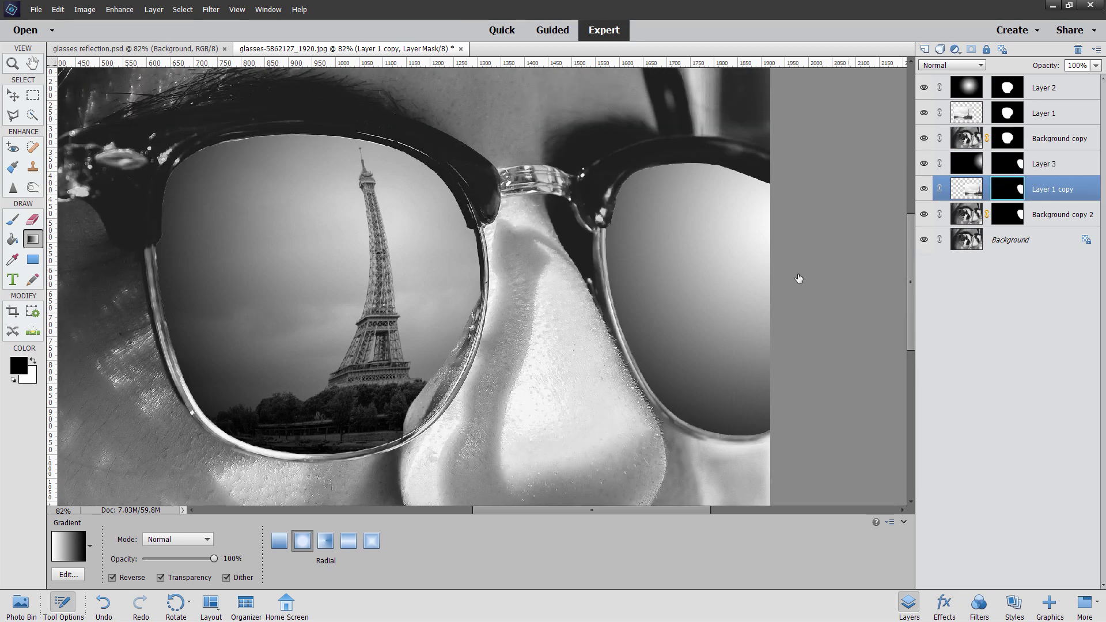
# Set Layer 3's blend mode to Multiply.
pyautogui.click(963, 164)
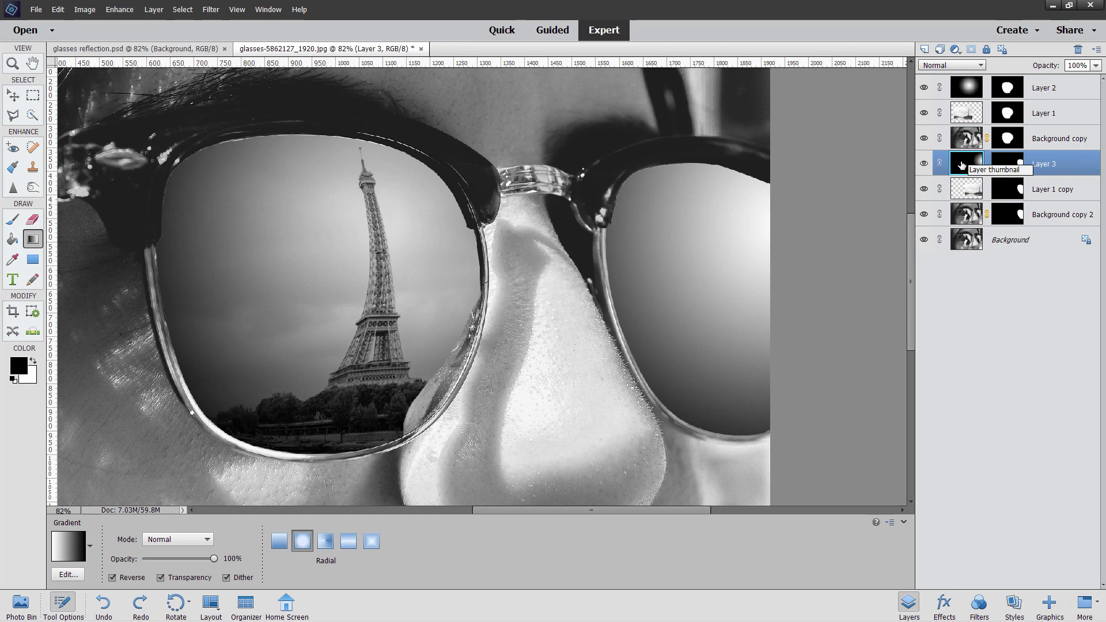
pyautogui.click(953, 65)
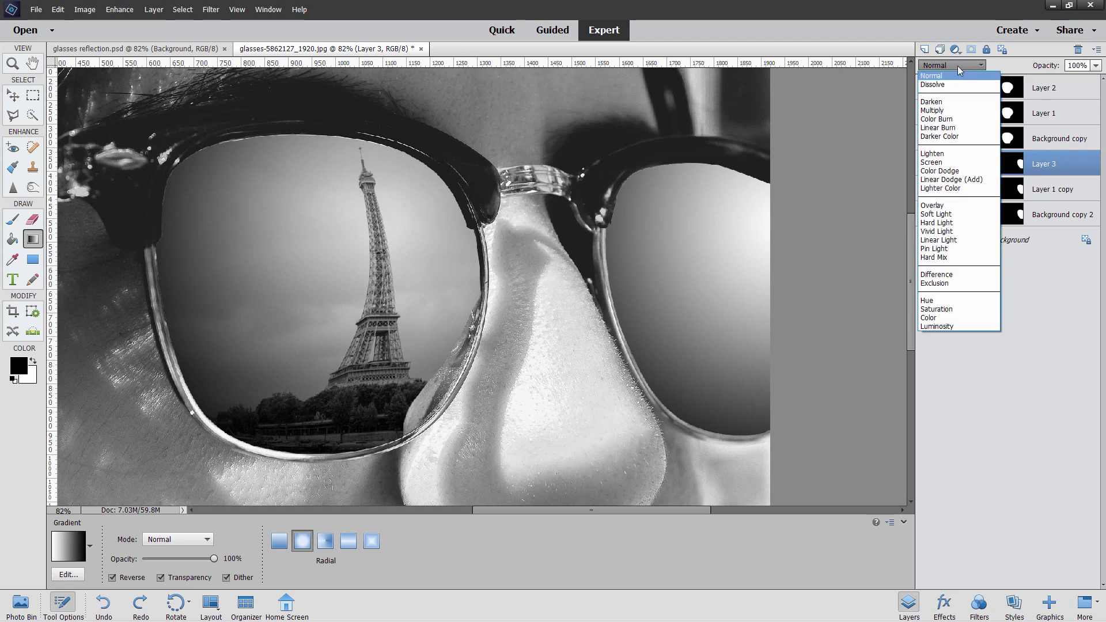
pyautogui.click(946, 109)
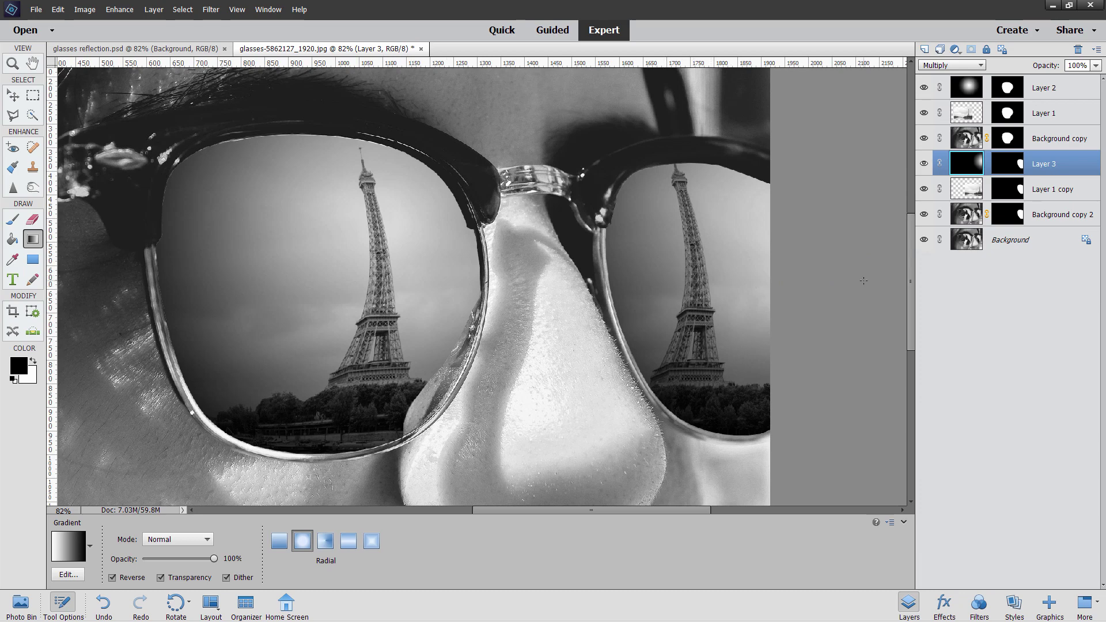
# Add a Levels 1 adjustment layer clipped to Layer 1.
pyautogui.press('v')
pyautogui.click(963, 115)
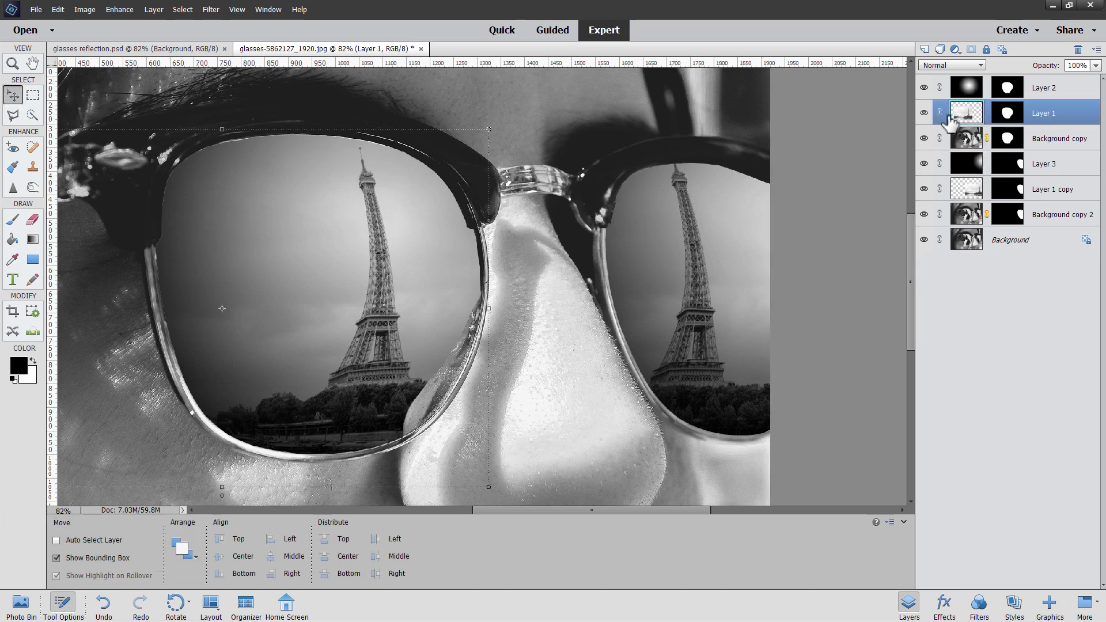
pyautogui.click(161, 11)
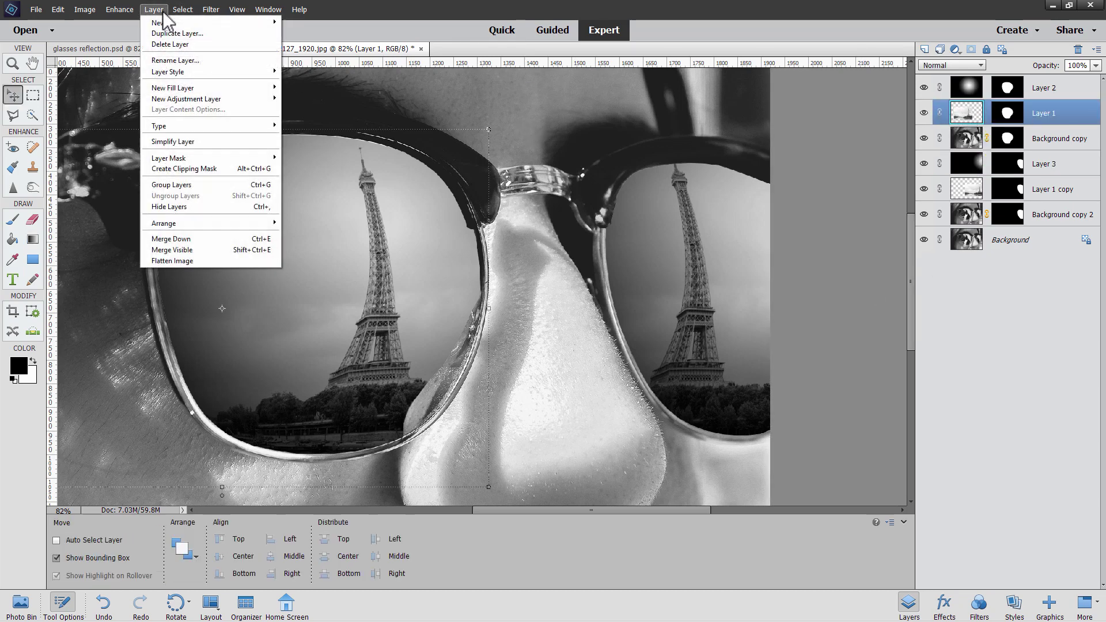
pyautogui.moveTo(186, 99)
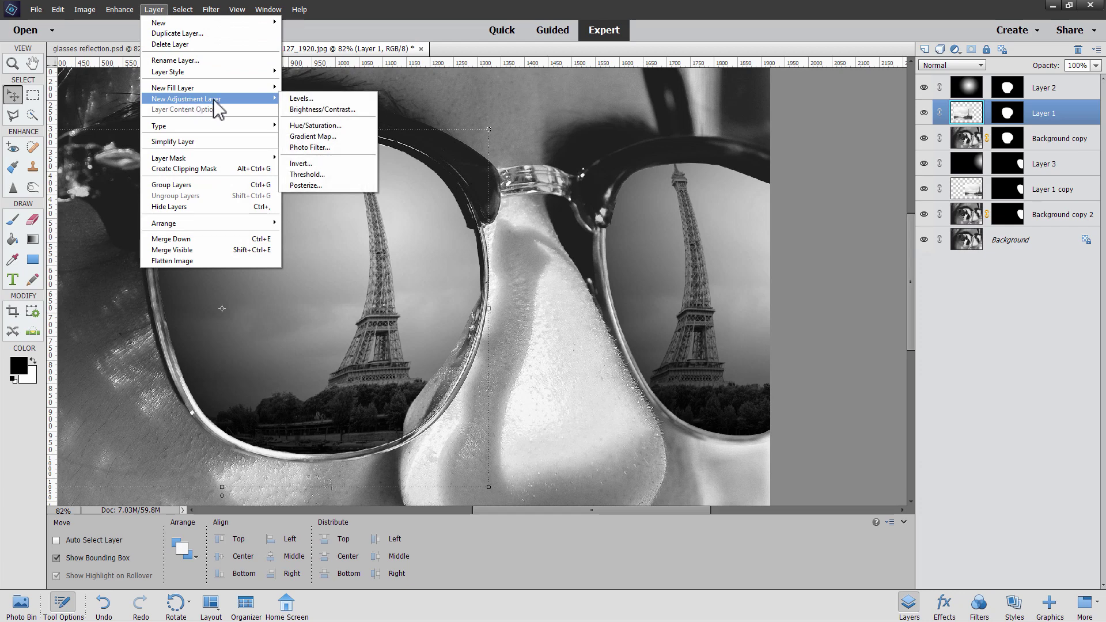
pyautogui.click(299, 99)
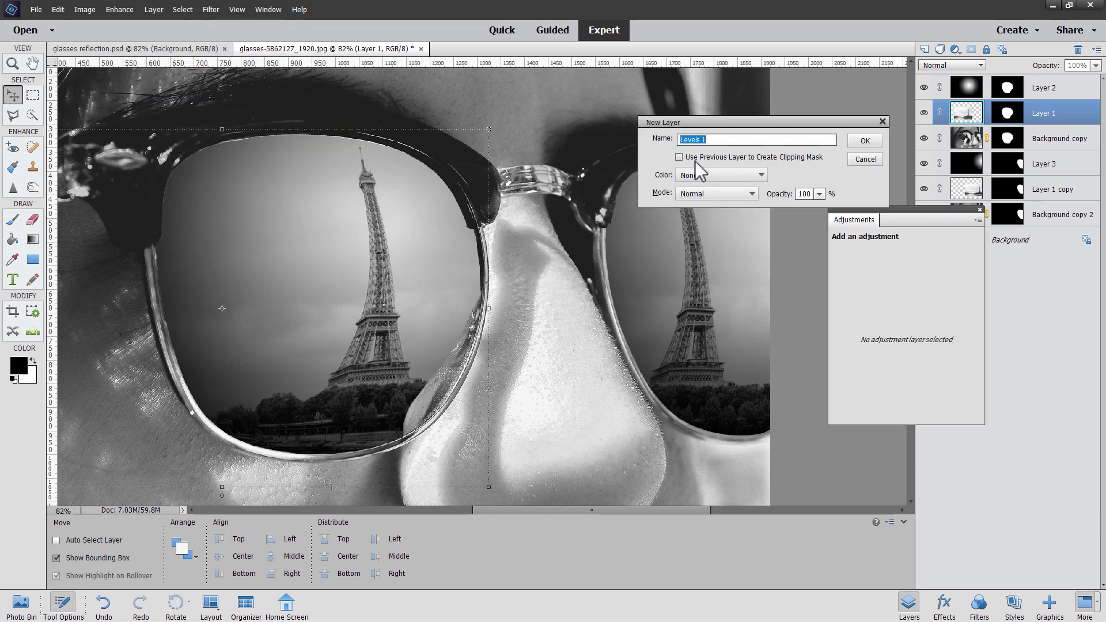
pyautogui.click(869, 141)
pyautogui.moveTo(896, 209); pyautogui.dragTo(868, 237)
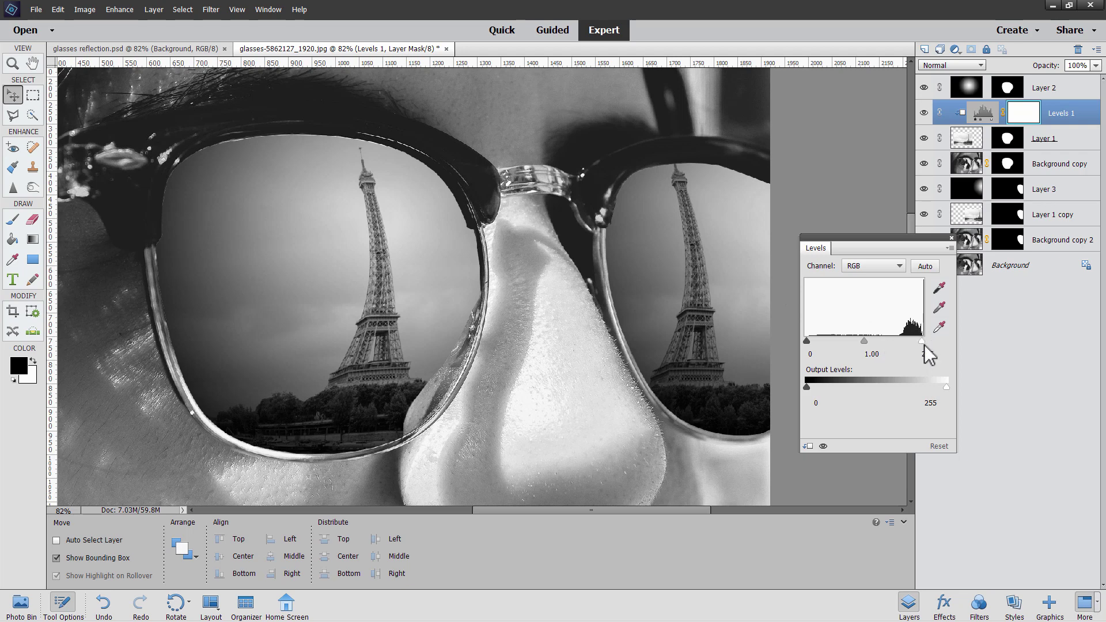
# Set the Levels white input to 226, compare before and after, and close the panel.
pyautogui.moveTo(921, 342)
pyautogui.mouseDown()
pyautogui.moveTo(817, 353)
pyautogui.moveTo(923, 343)
pyautogui.moveTo(887, 344)
pyautogui.moveTo(910, 341)
pyautogui.mouseUp()
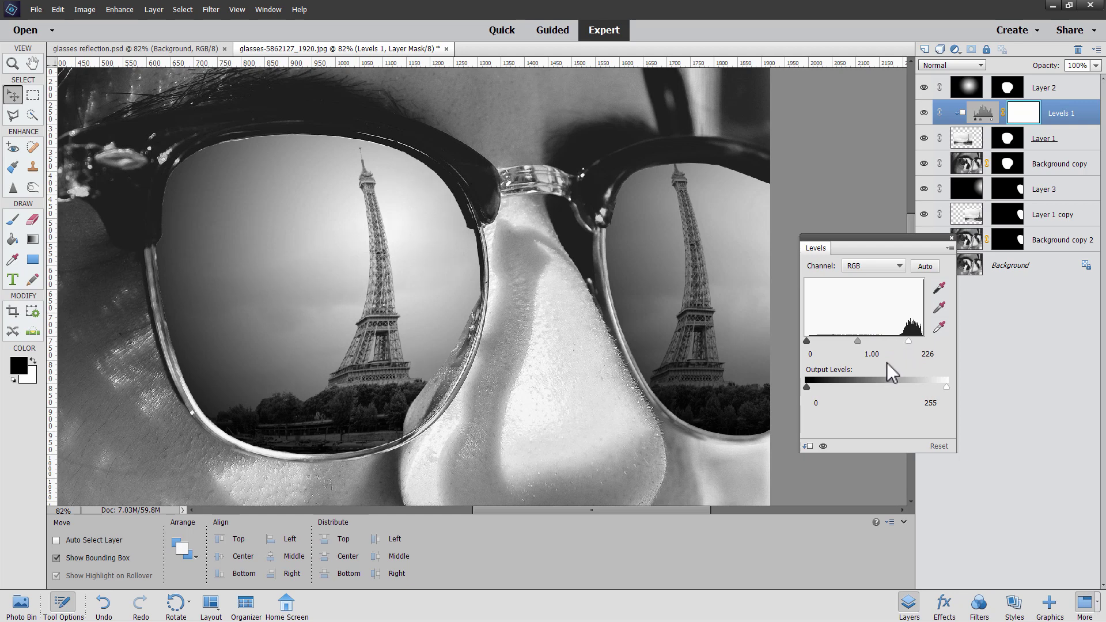
pyautogui.click(823, 447)
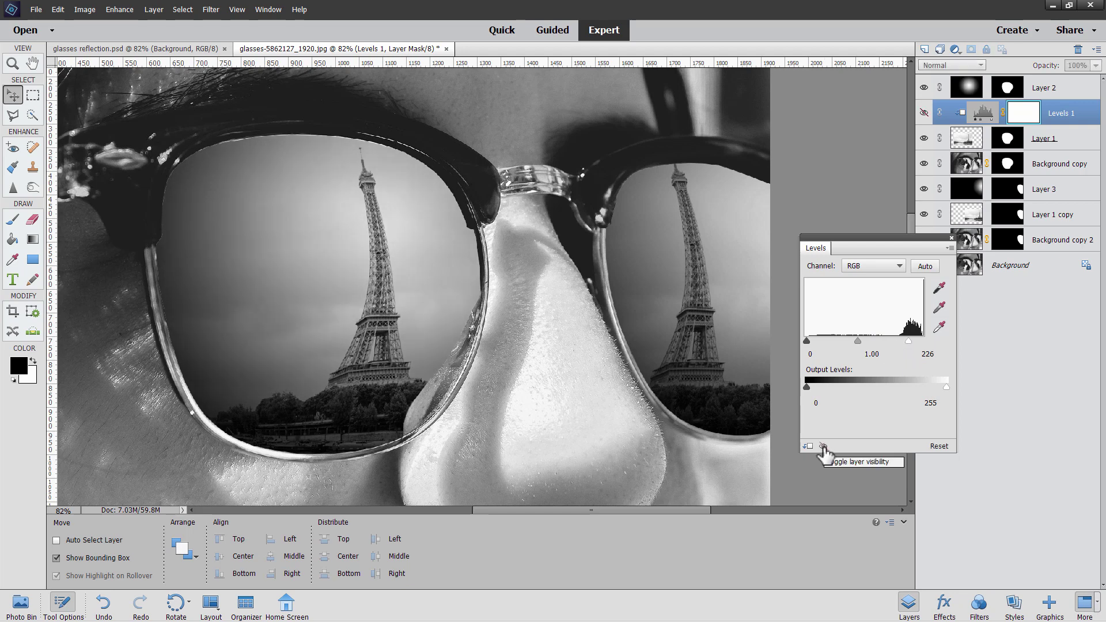
pyautogui.click(823, 447)
pyautogui.click(823, 447)
pyautogui.click(824, 447)
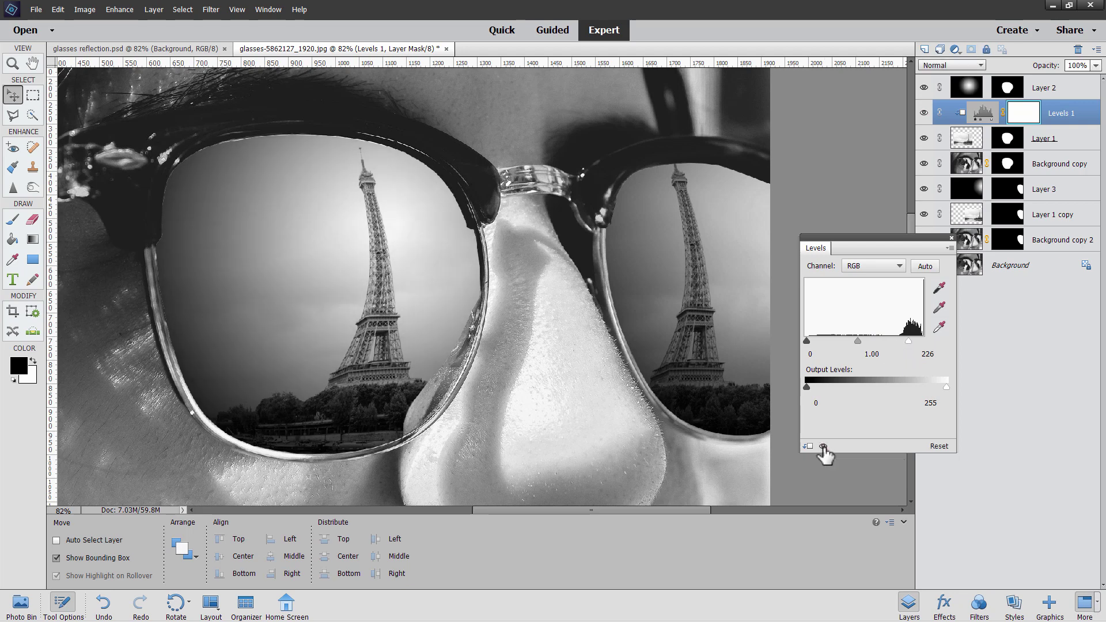
pyautogui.click(951, 238)
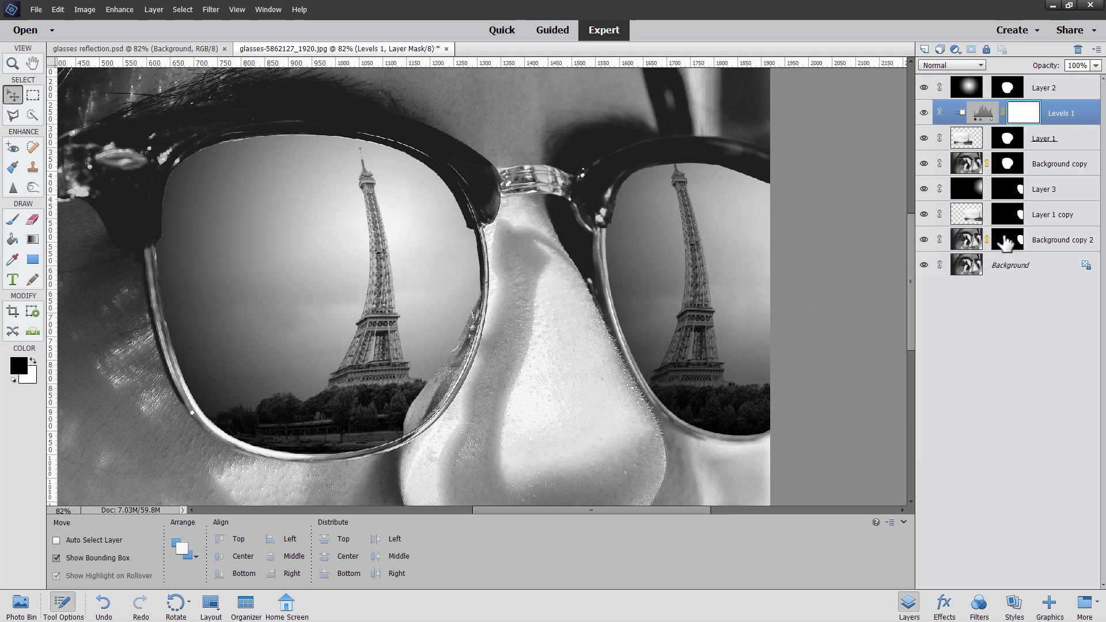
# Add a Levels adjustment clipped to Layer 1 copy, with white input set to 228.
pyautogui.click(975, 219)
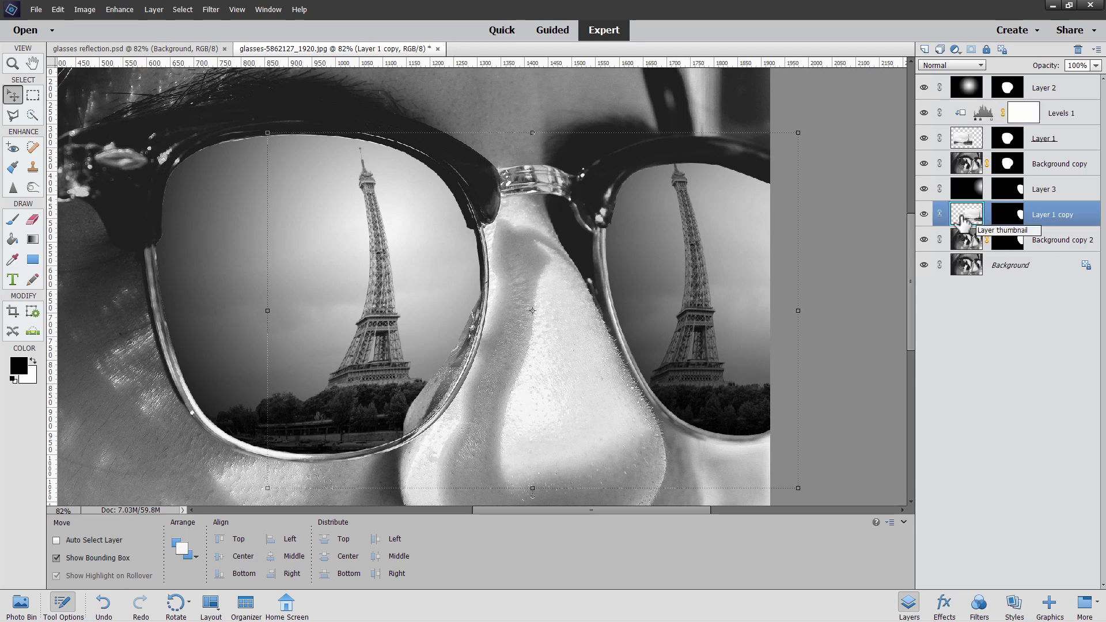
pyautogui.click(153, 10)
pyautogui.moveTo(199, 97)
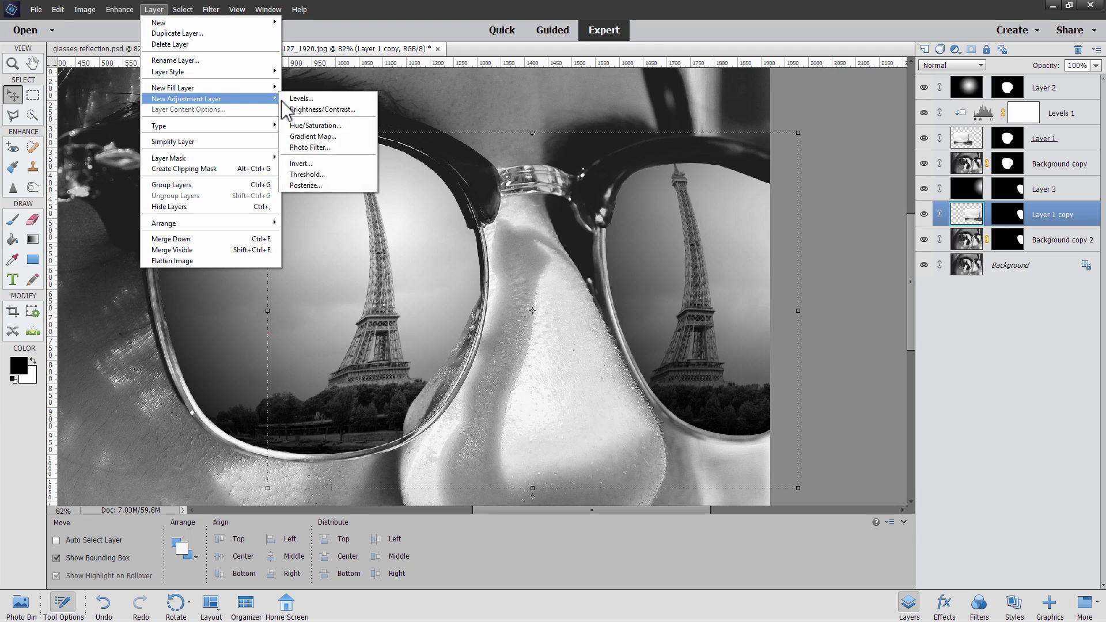
pyautogui.click(300, 99)
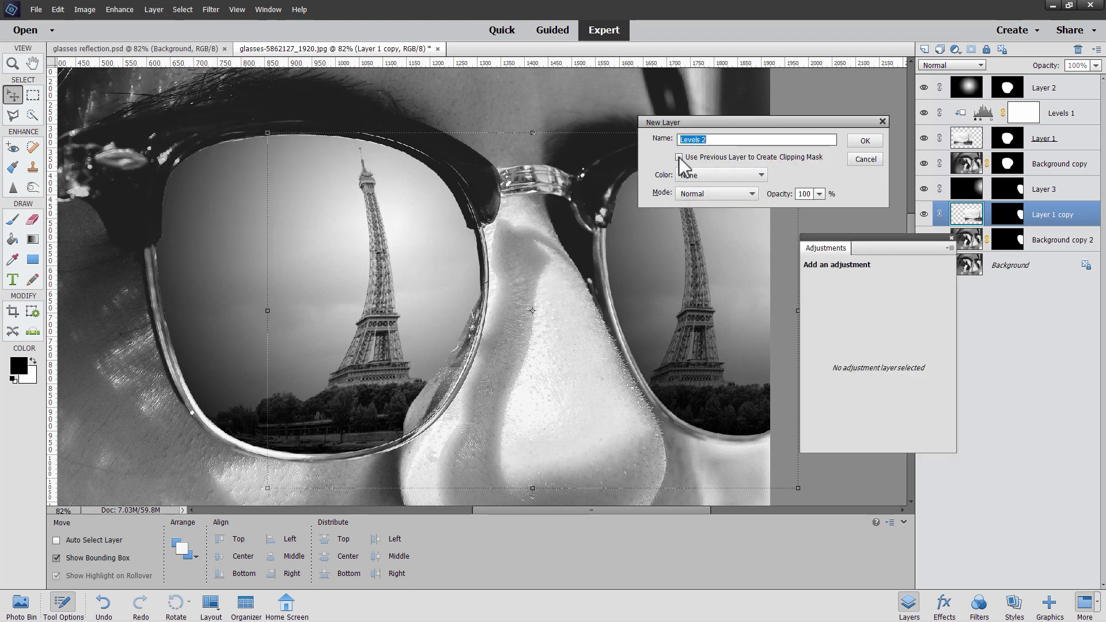
pyautogui.click(679, 157)
pyautogui.click(870, 141)
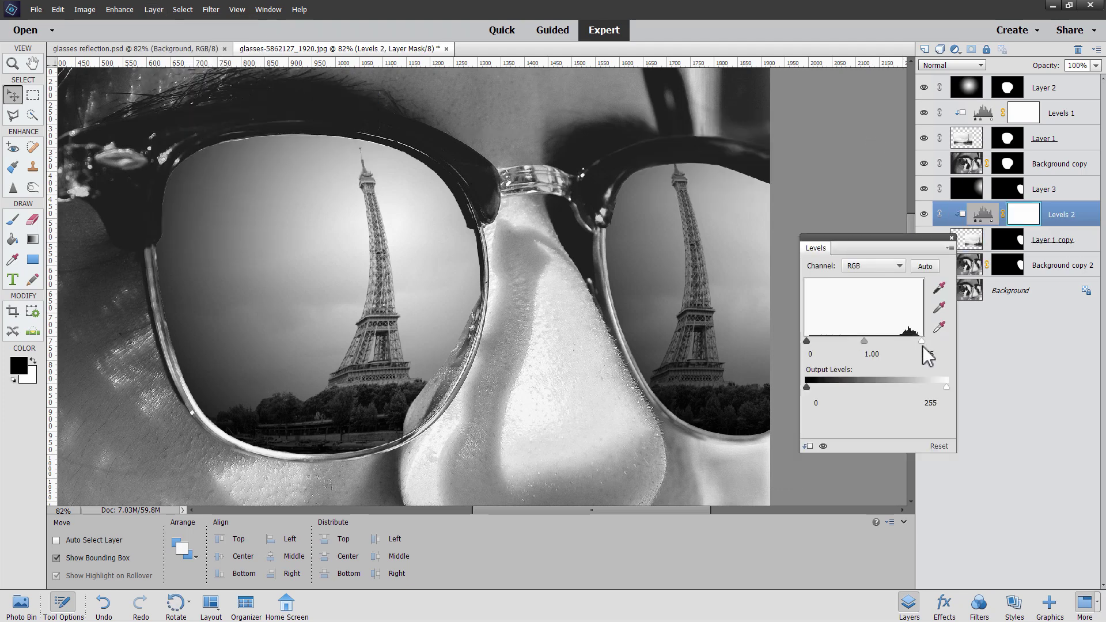
pyautogui.moveTo(921, 344); pyautogui.dragTo(910, 344)
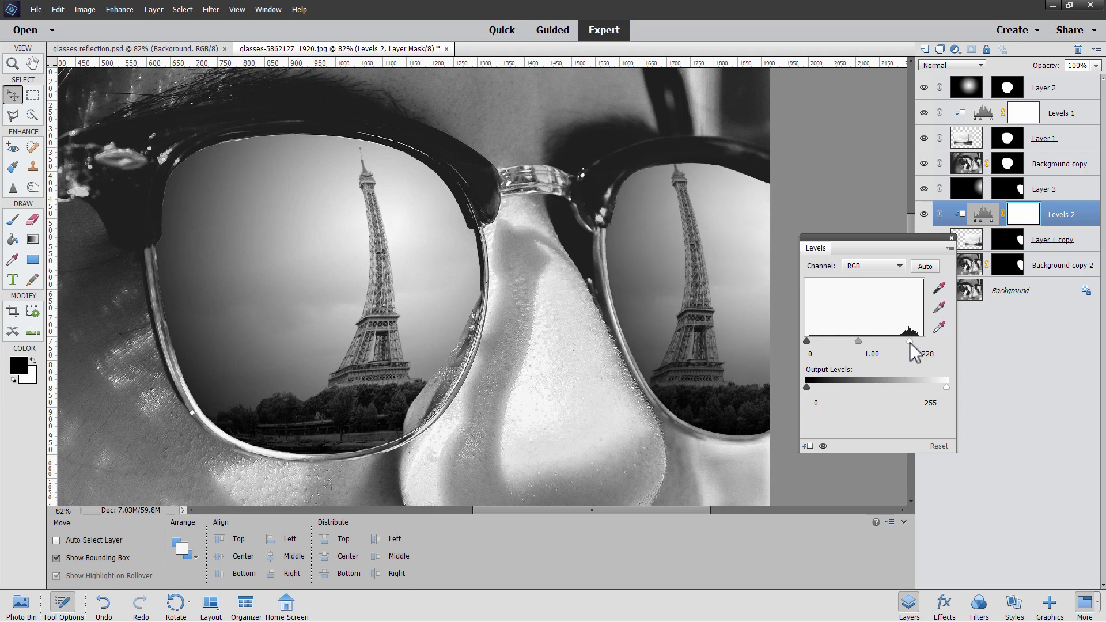
pyautogui.click(951, 238)
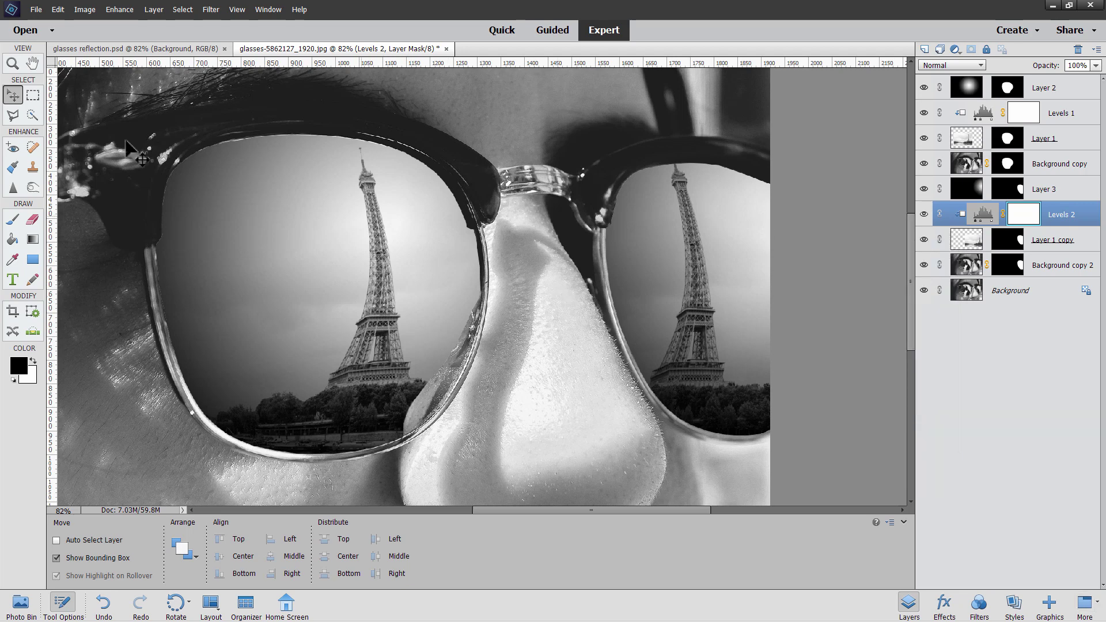
# Fit the whole glasses photo to the screen, then return to the Move tool.
pyautogui.click(12, 64)
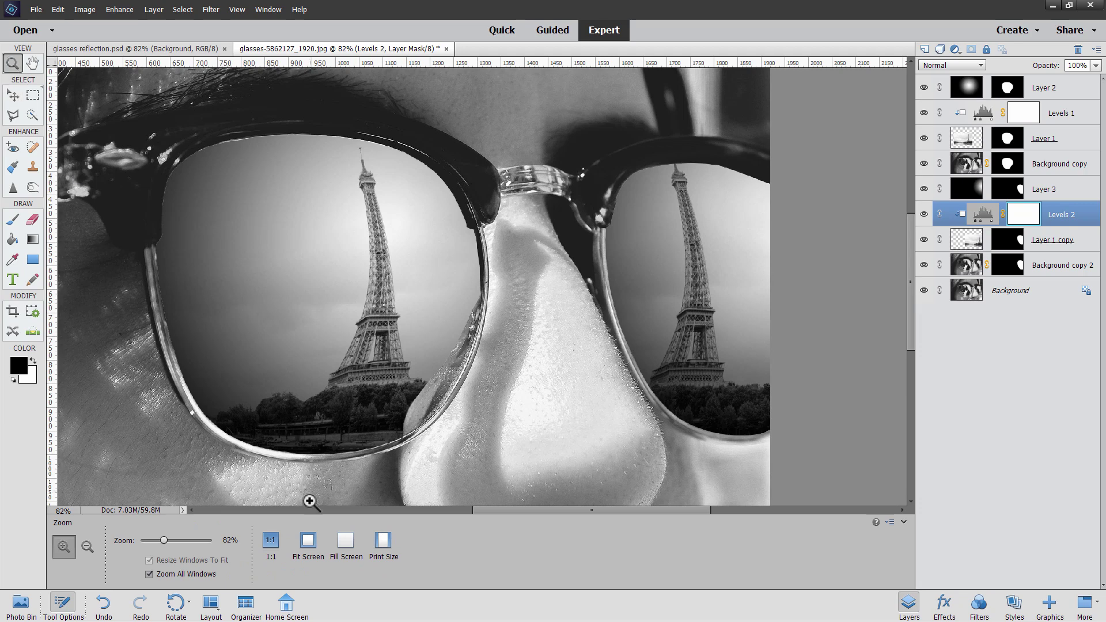
pyautogui.click(313, 541)
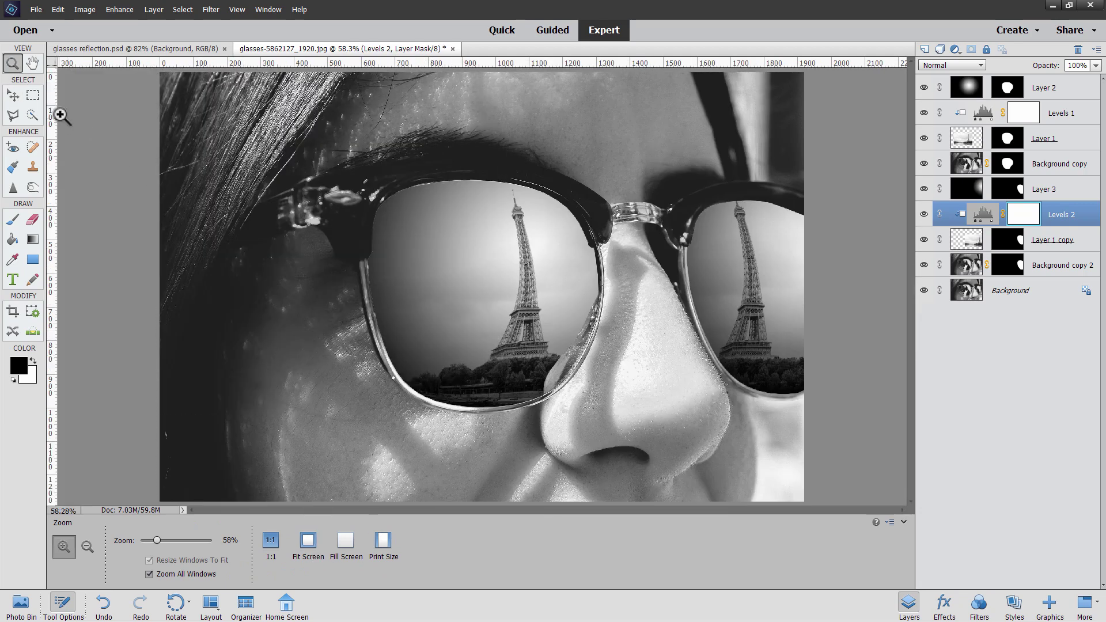
pyautogui.click(14, 96)
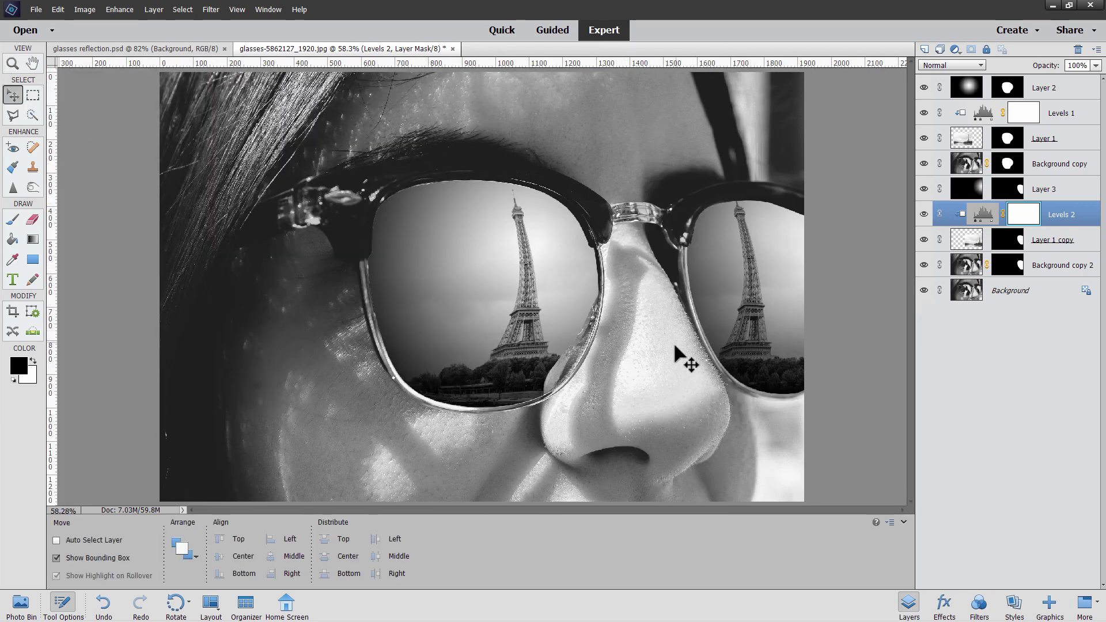